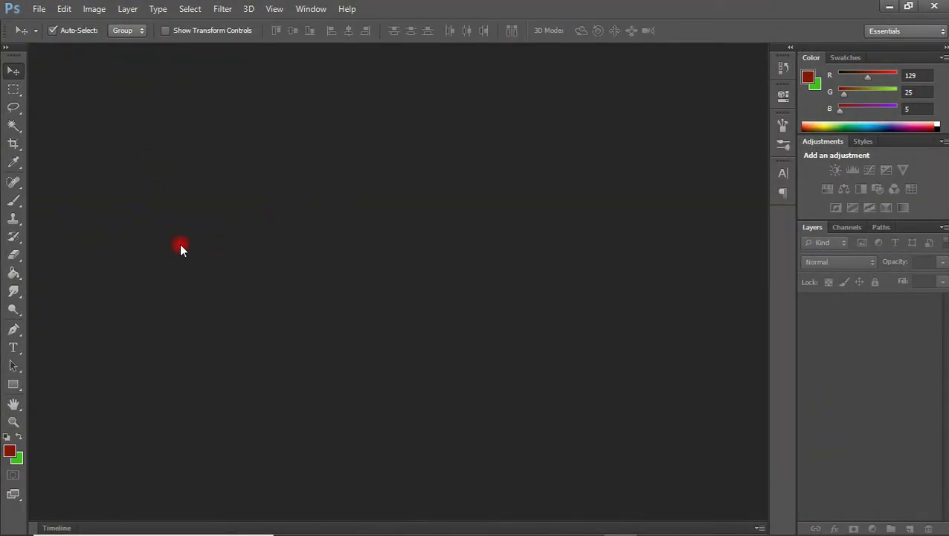
- Start a new document named 'certificate' using the International Paper A4 preset
left_click(39, 9)
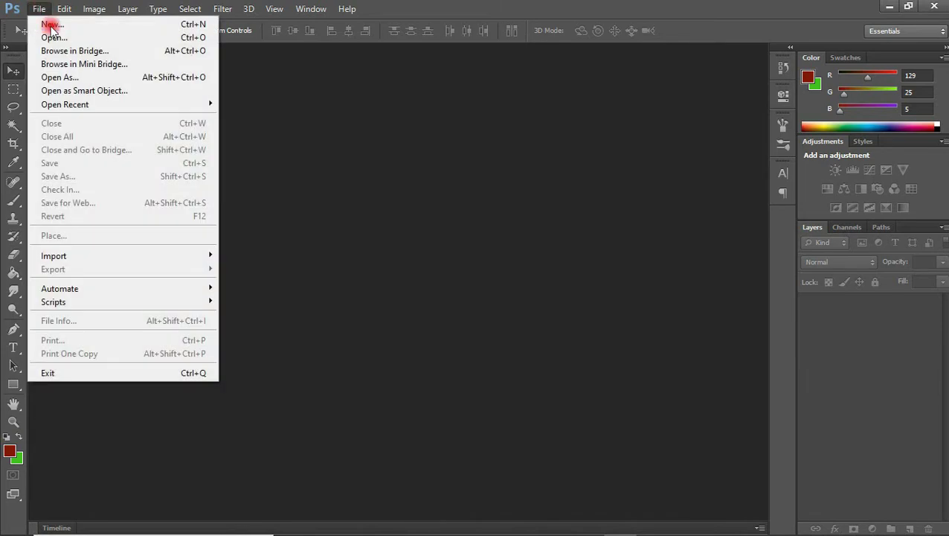
left_click(51, 25)
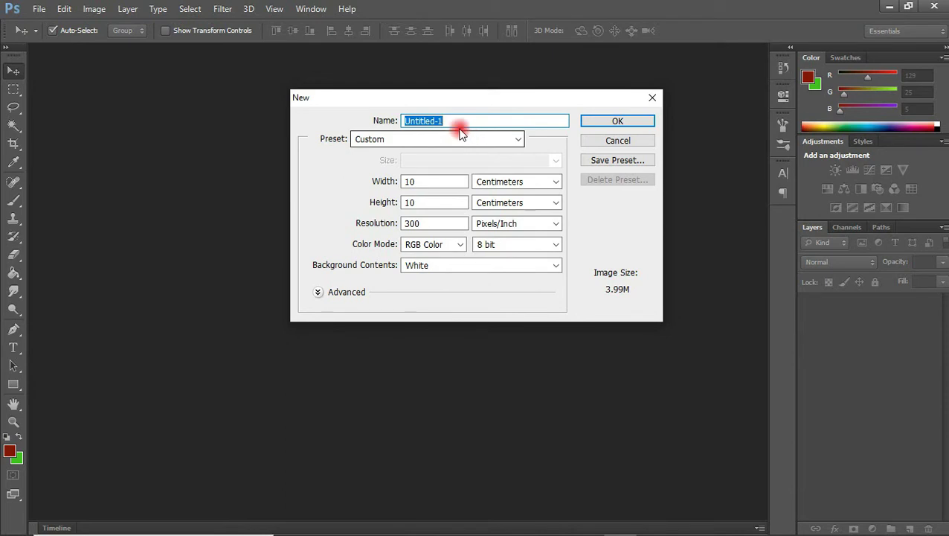
type("certificate")
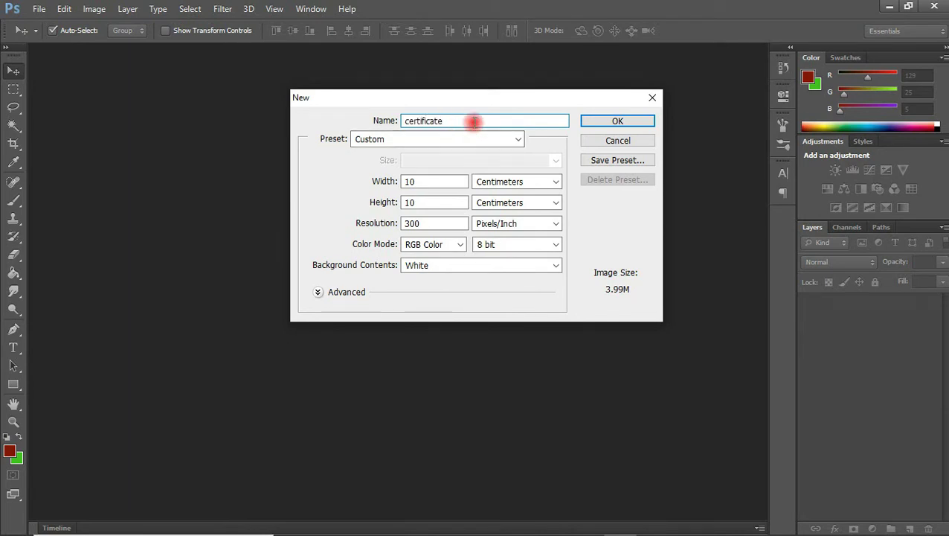
left_click(470, 141)
left_click(445, 198)
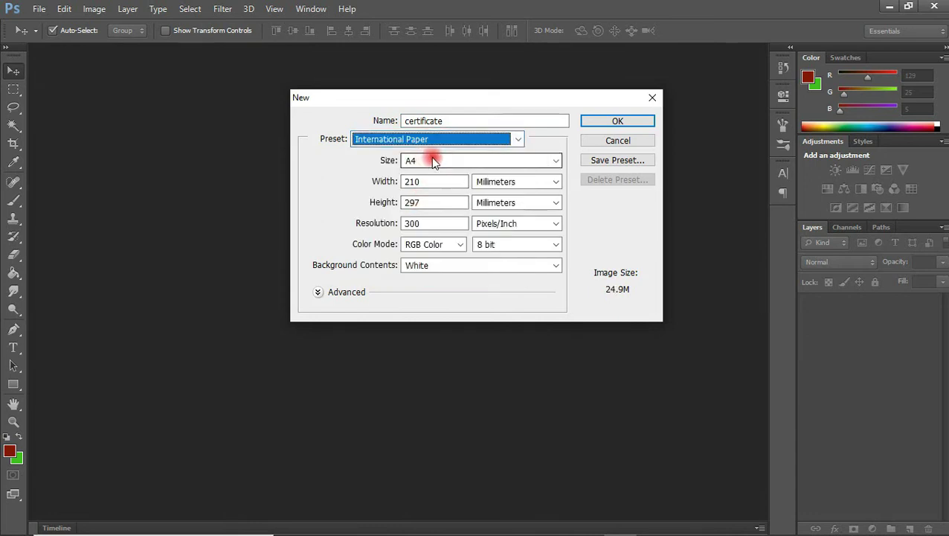
- Set the size to 297 × 210 mm landscape and create the document
left_click(427, 183)
left_click_drag(427, 183, 380, 183)
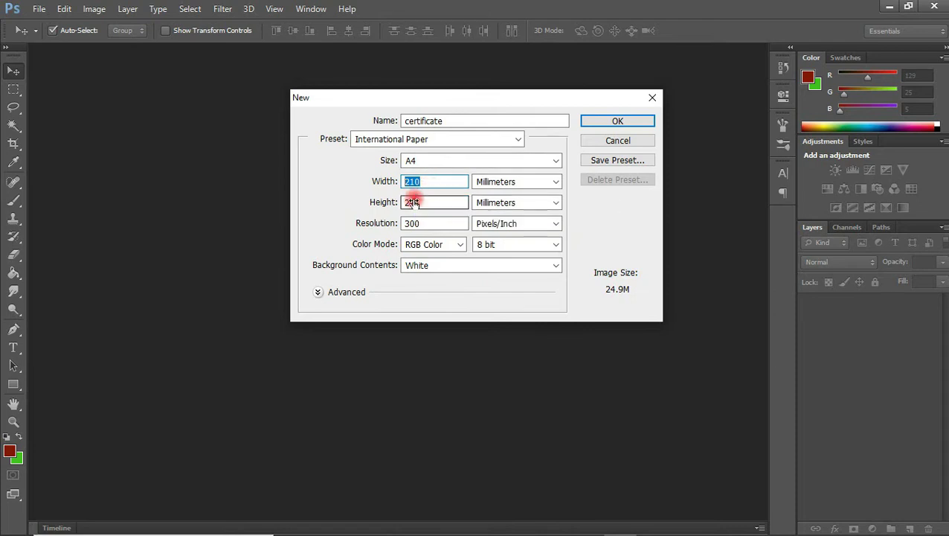
key("BackSpace")
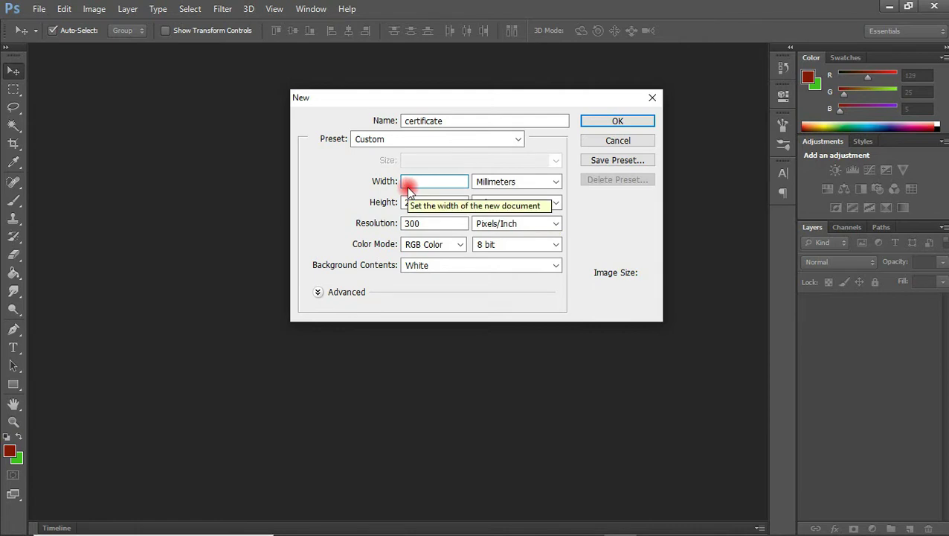
type("297")
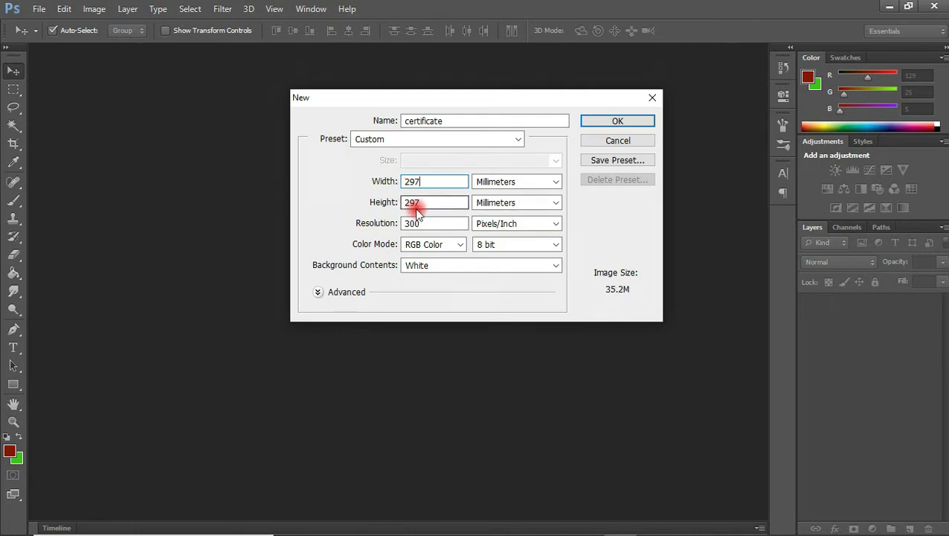
double_click(431, 204)
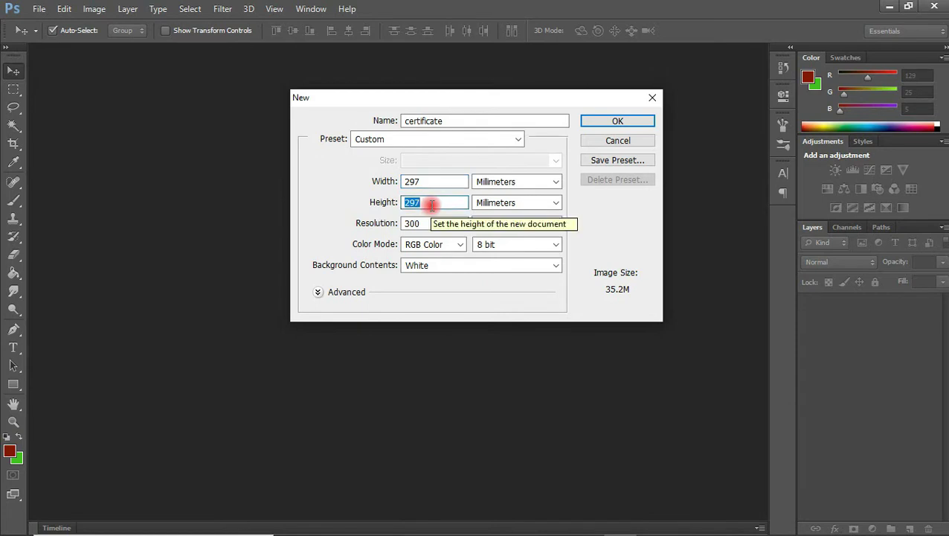
type("210")
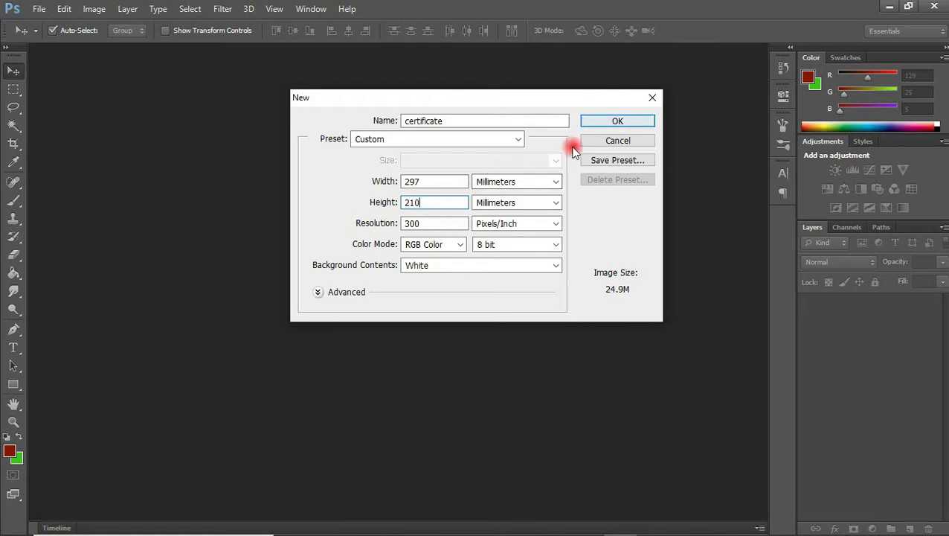
left_click(610, 123)
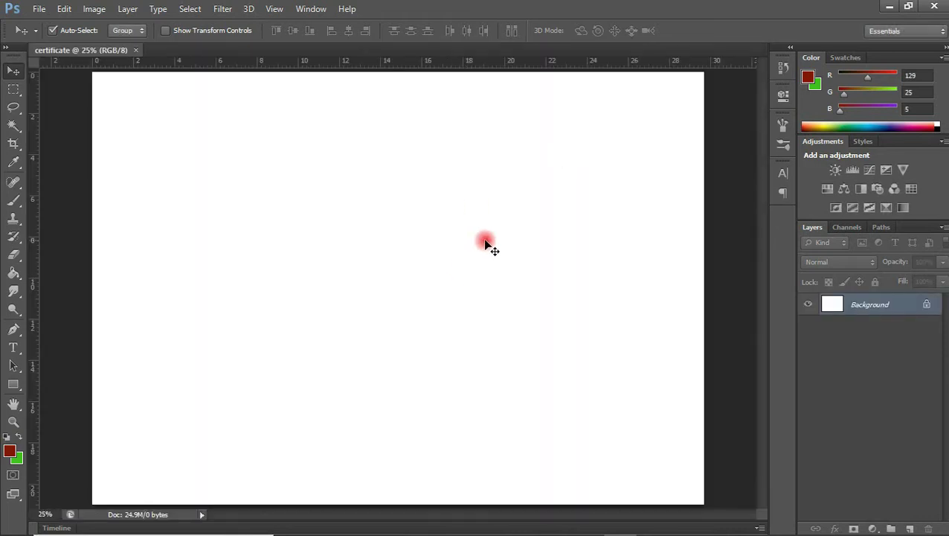
key("ctrl+minus")
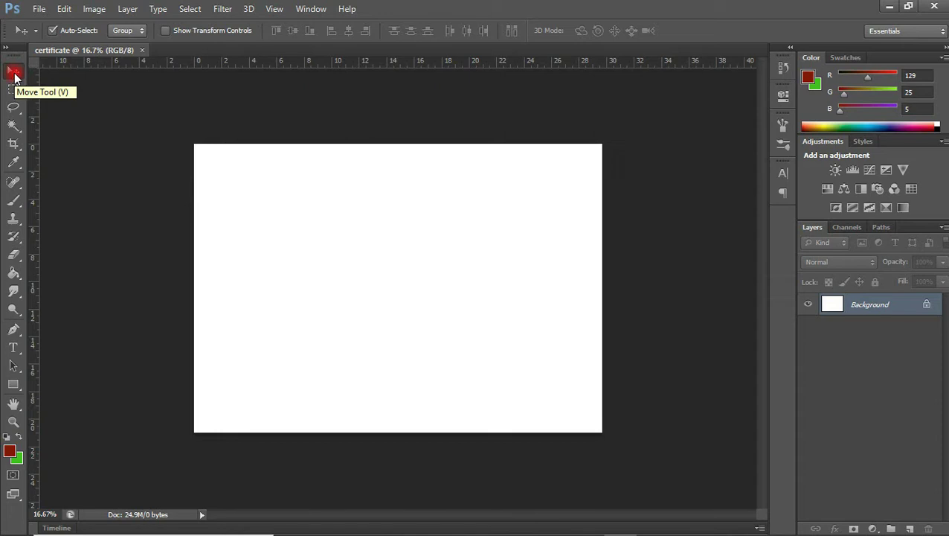
- Bring the certificate folder window forward from the Windows taskbar
mouse_move(298, 530)
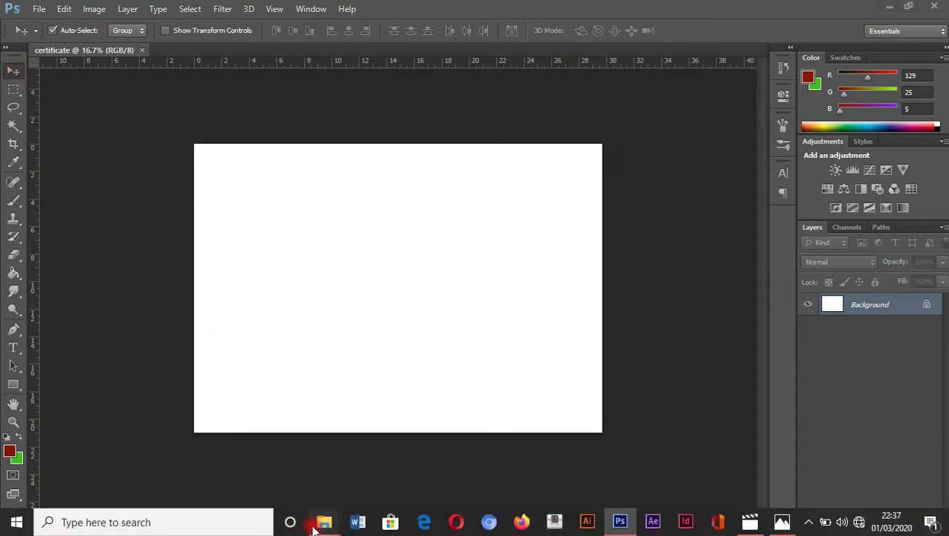
left_click(271, 432)
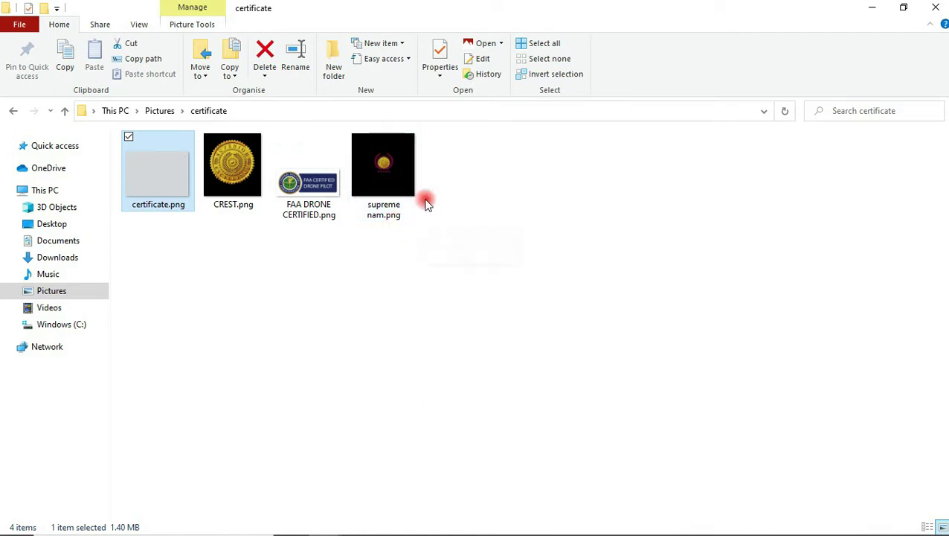
- Drag certificate.png from the certificate folder onto the Photoshop document
left_click_drag(165, 186, 400, 311)
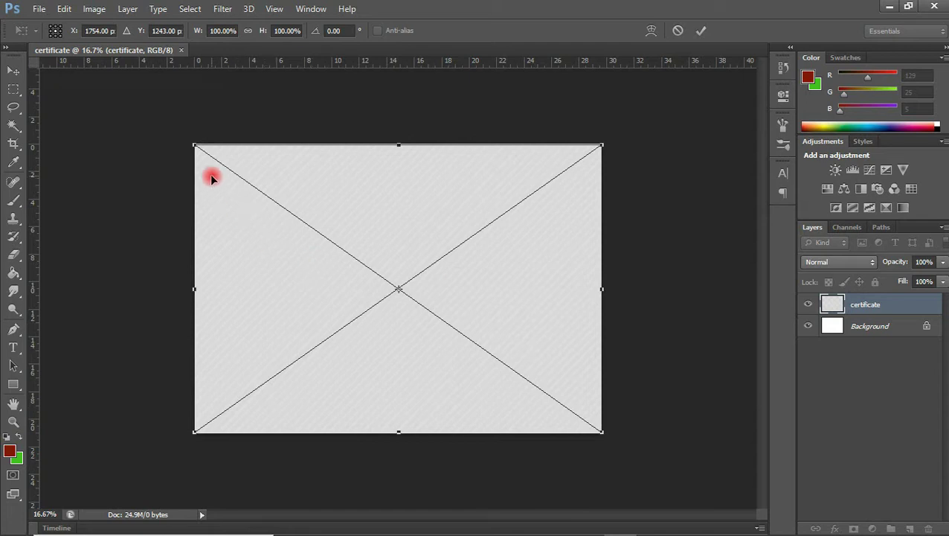
- Stretch the placed certificate.png texture to cover the whole page and commit it
left_click_drag(193, 143, 188, 140)
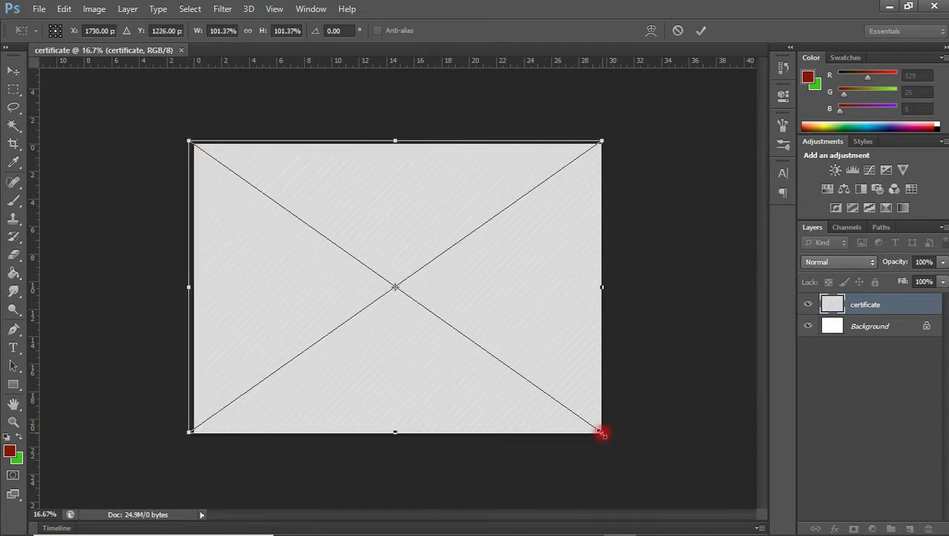
left_click_drag(602, 432, 606, 436)
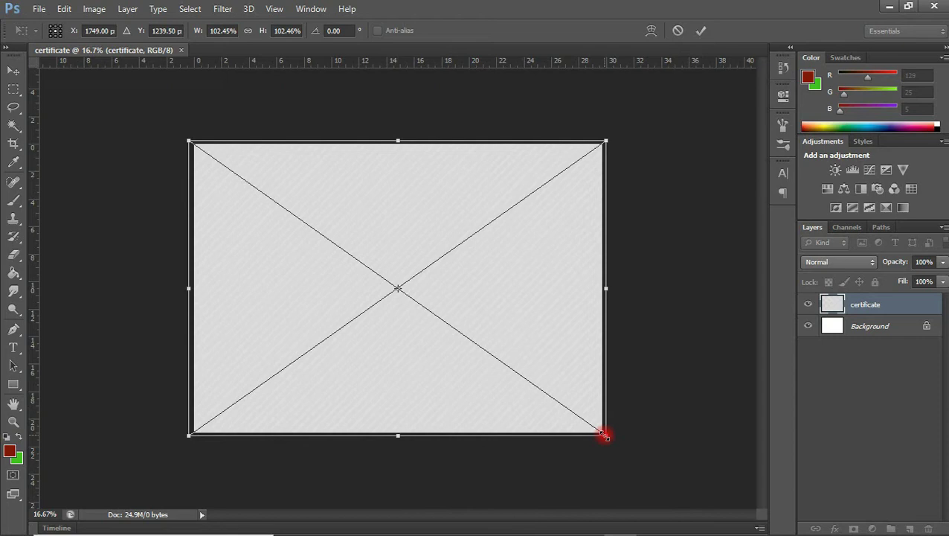
left_click_drag(605, 437, 519, 390)
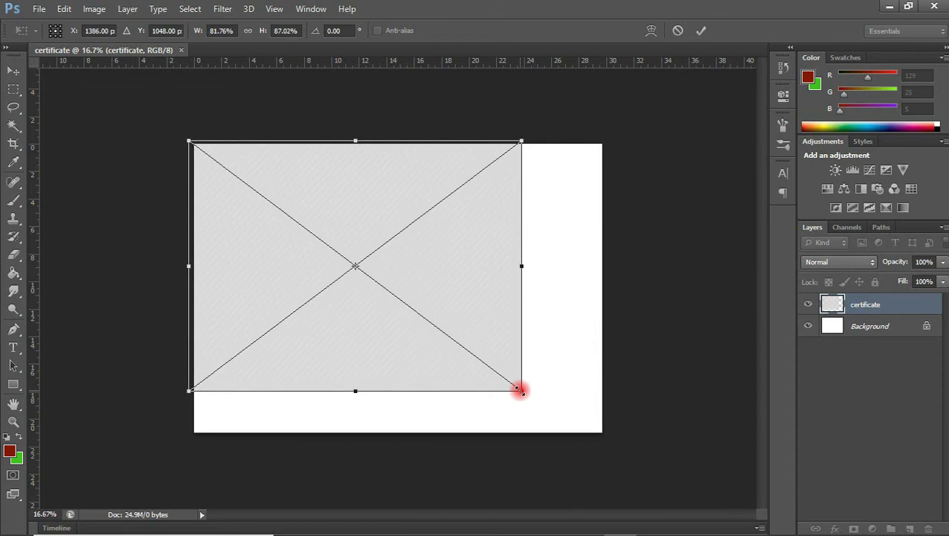
key("ctrl+z")
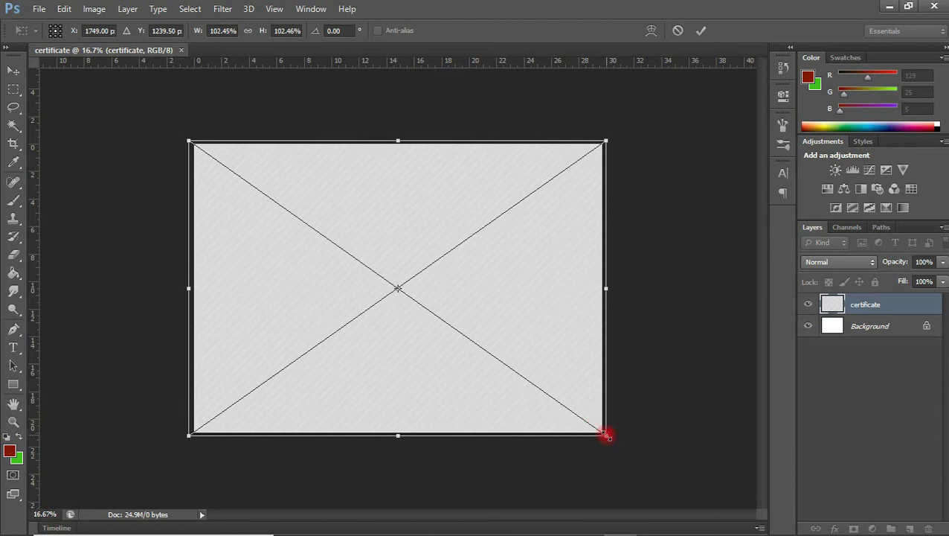
mouse_move(606, 435)
left_mouse_down()
mouse_move(553, 390)
mouse_move(536, 277)
mouse_move(505, 205)
mouse_move(485, 361)
mouse_move(498, 400)
mouse_move(352, 270)
mouse_move(598, 451)
left_mouse_up()
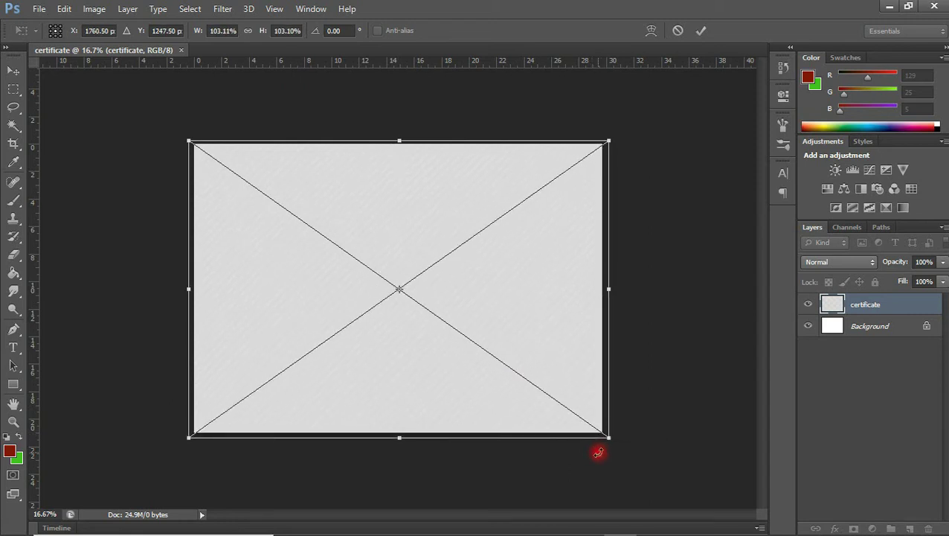
key("Return")
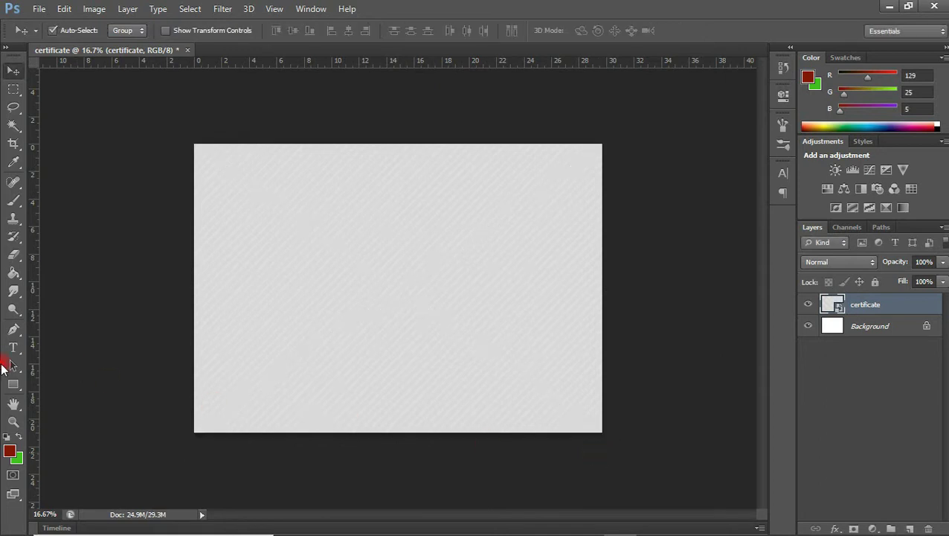
left_click(11, 383)
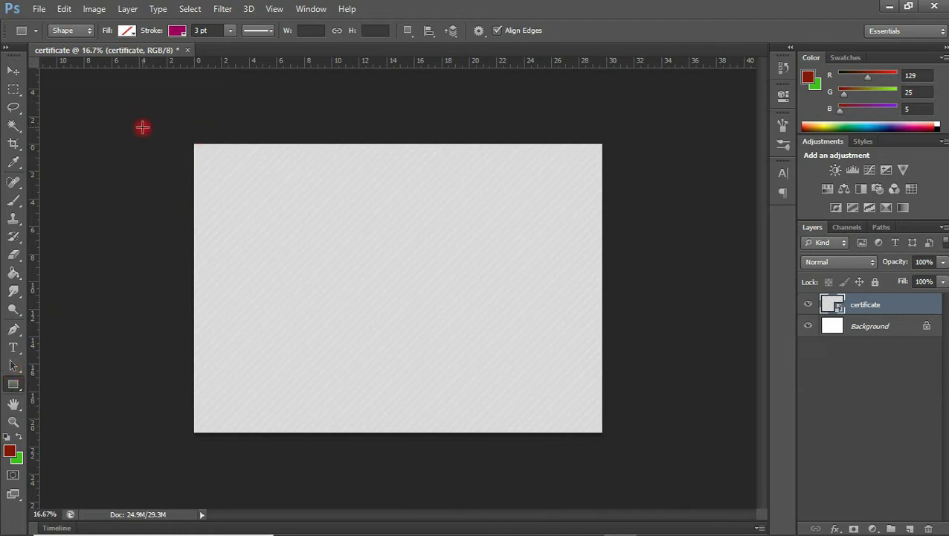
- Draw a tall rectangle over the left side with no stroke and a muted red fill
left_click_drag(150, 116, 287, 452)
left_click_drag(289, 454, 289, 453)
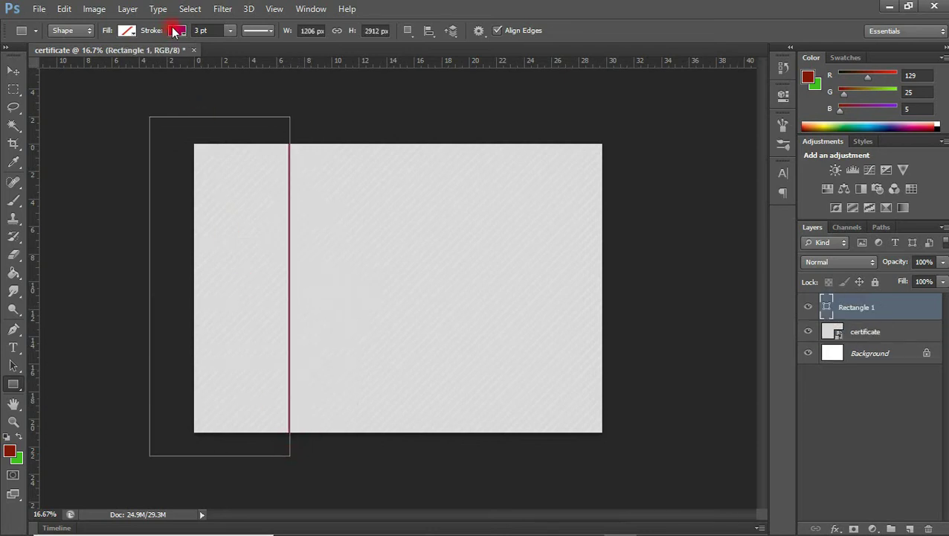
left_click(174, 32)
left_click(118, 57)
left_click(124, 30)
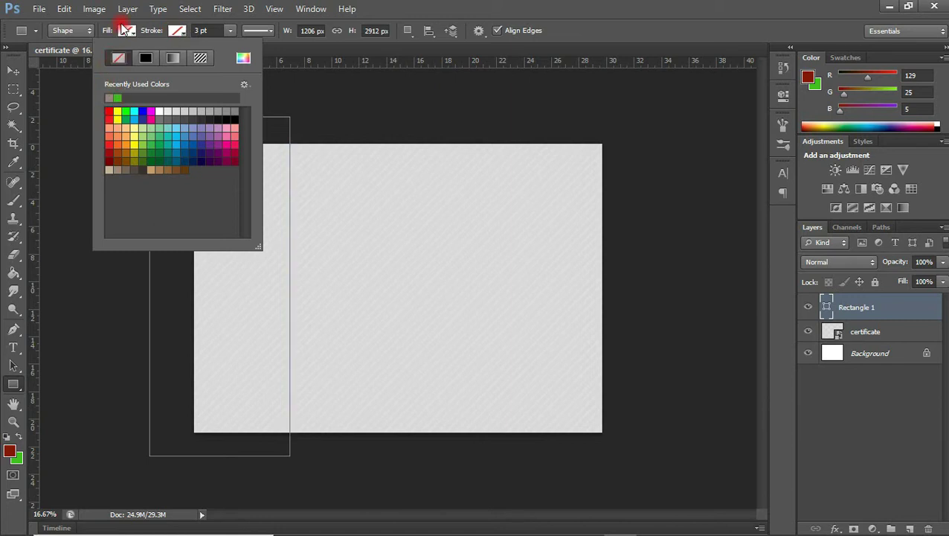
left_click(124, 30)
left_click(124, 29)
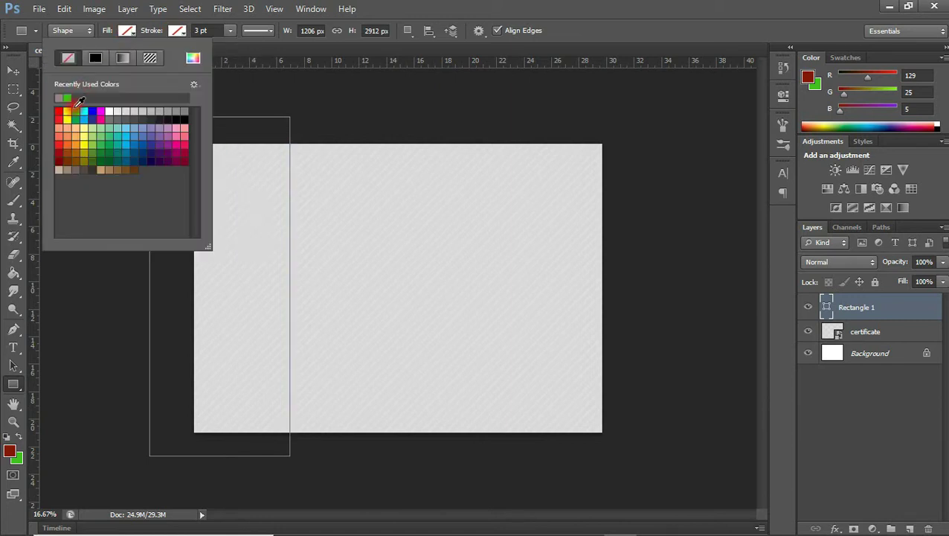
left_click(61, 97)
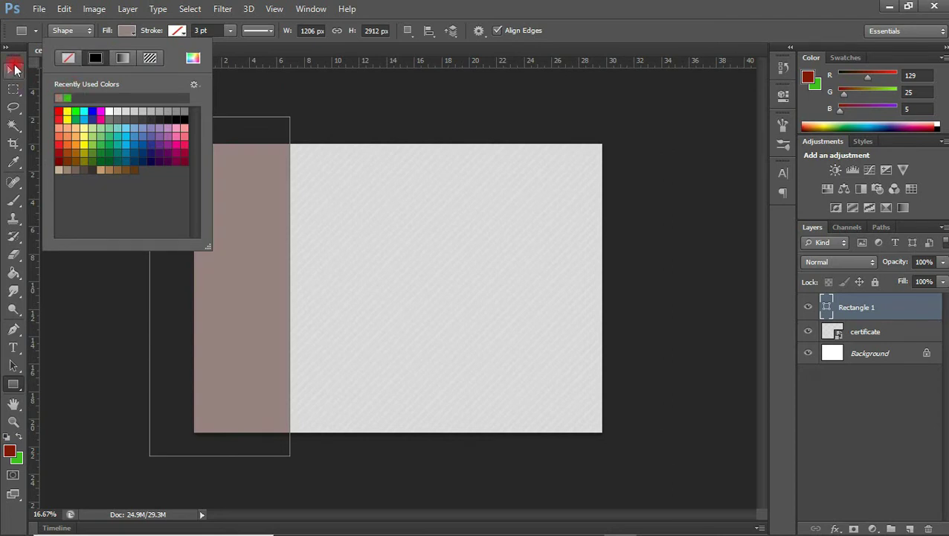
- Align the rectangle with the page's left edge
left_click(13, 69)
left_click_drag(265, 192, 261, 197)
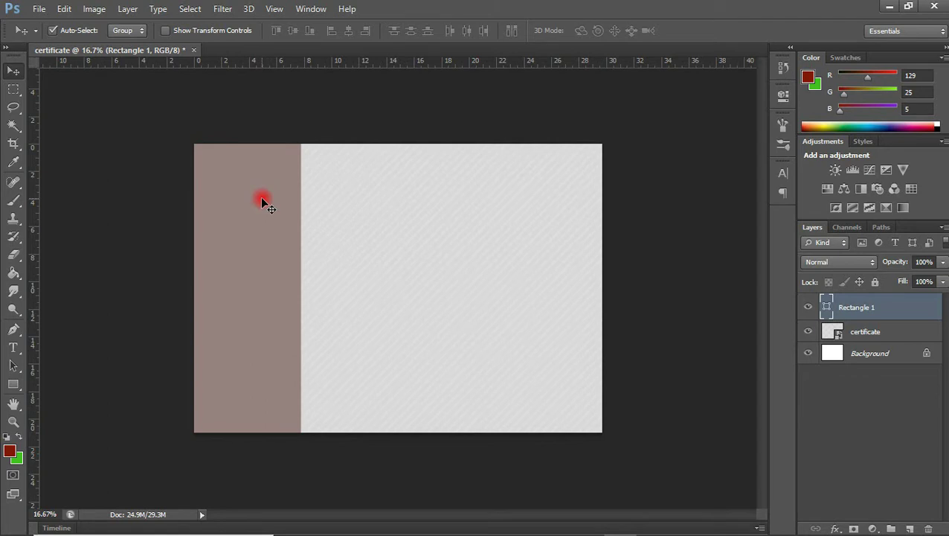
key("ctrl+t")
- Warp Rectangle 1's right edge into an S-curve widening toward the bottom
right_click(262, 199)
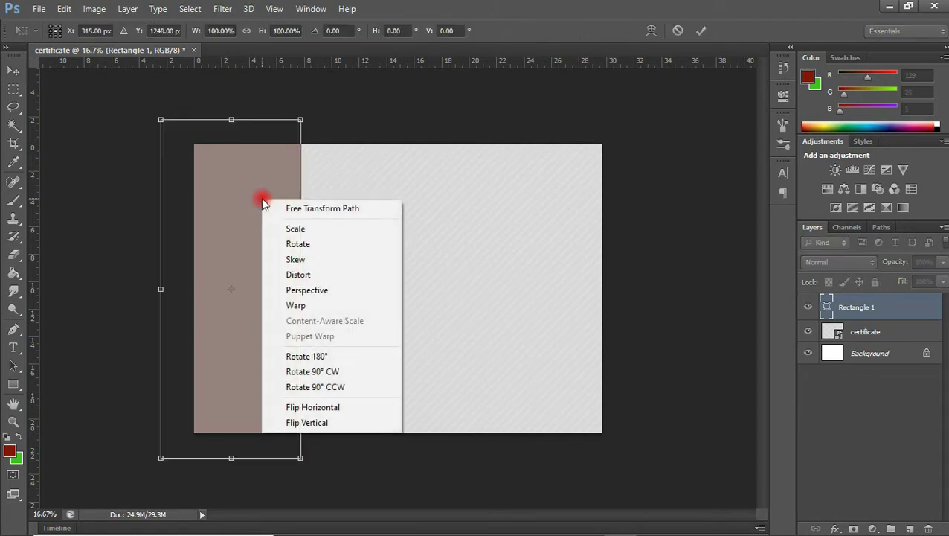
left_click(305, 308)
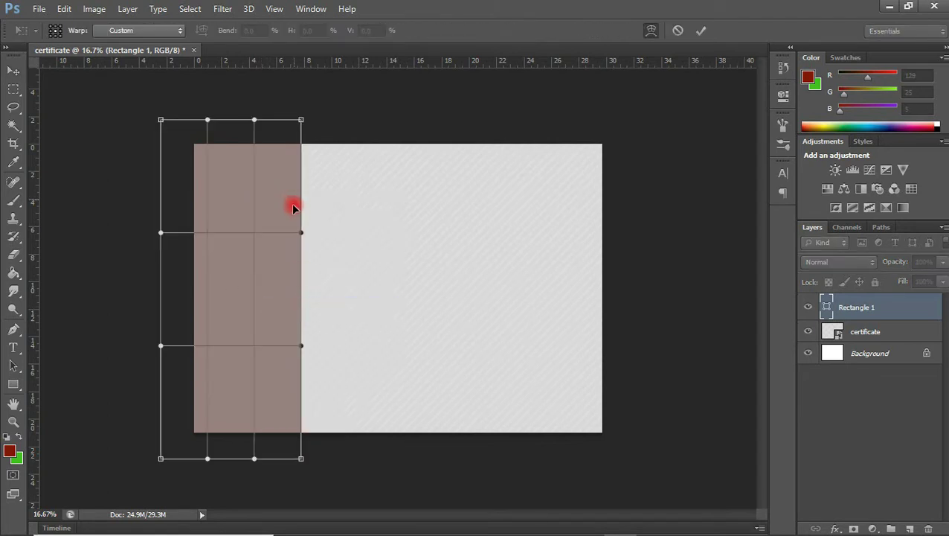
mouse_move(302, 235)
left_mouse_down()
mouse_move(285, 227)
mouse_move(297, 235)
left_mouse_up()
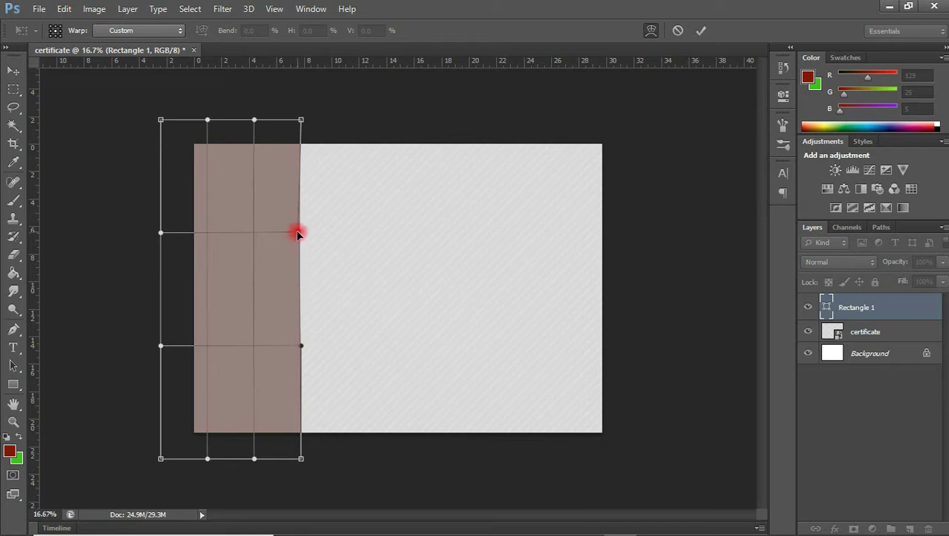
left_click_drag(296, 233, 164, 178)
left_click_drag(302, 122, 265, 120)
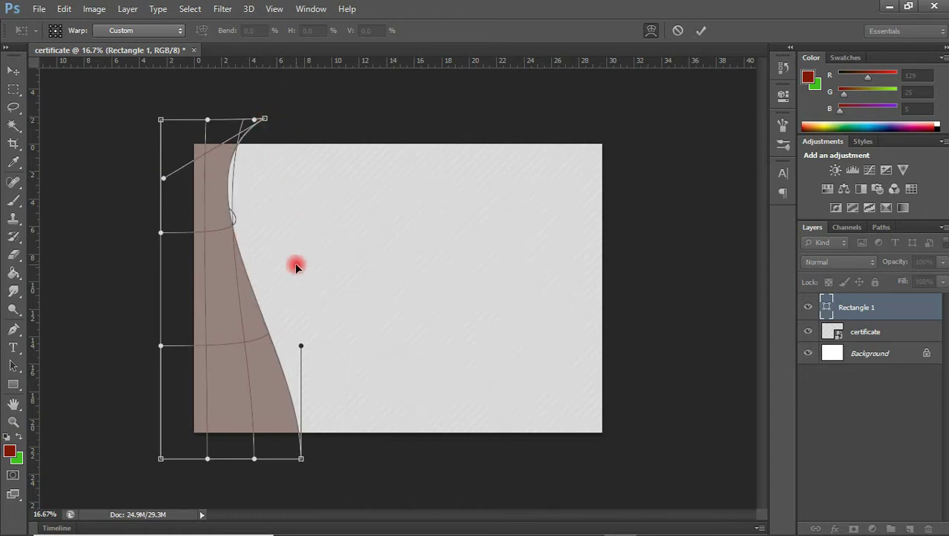
left_click_drag(301, 345, 392, 341)
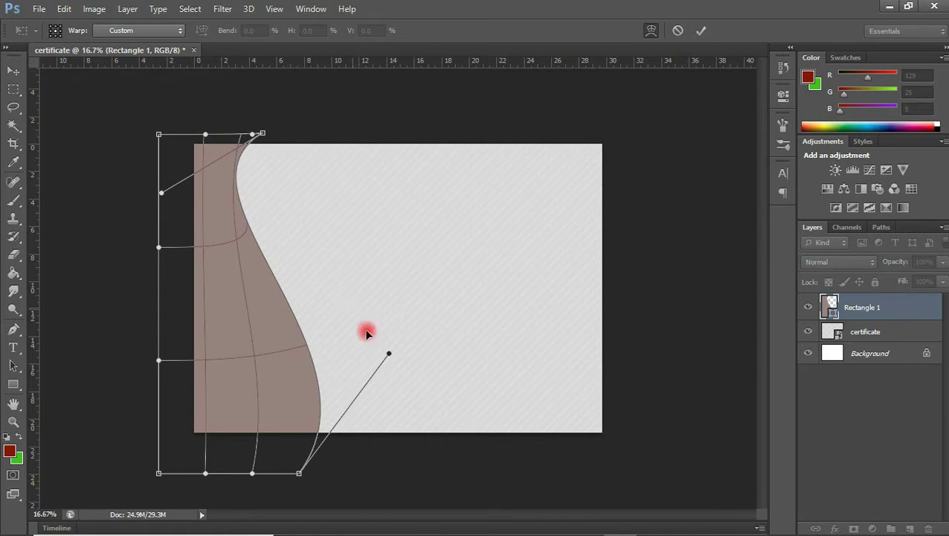
left_click_drag(388, 353, 399, 354)
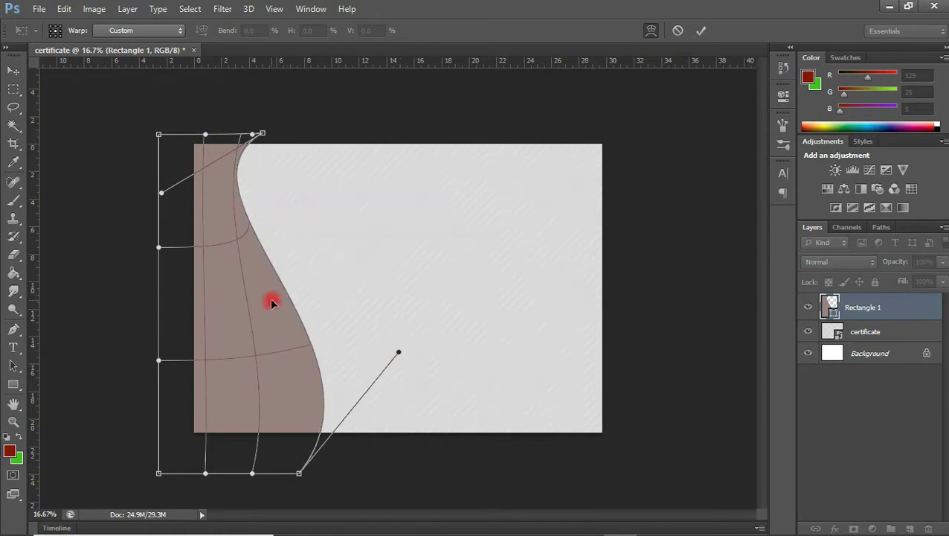
key("Return")
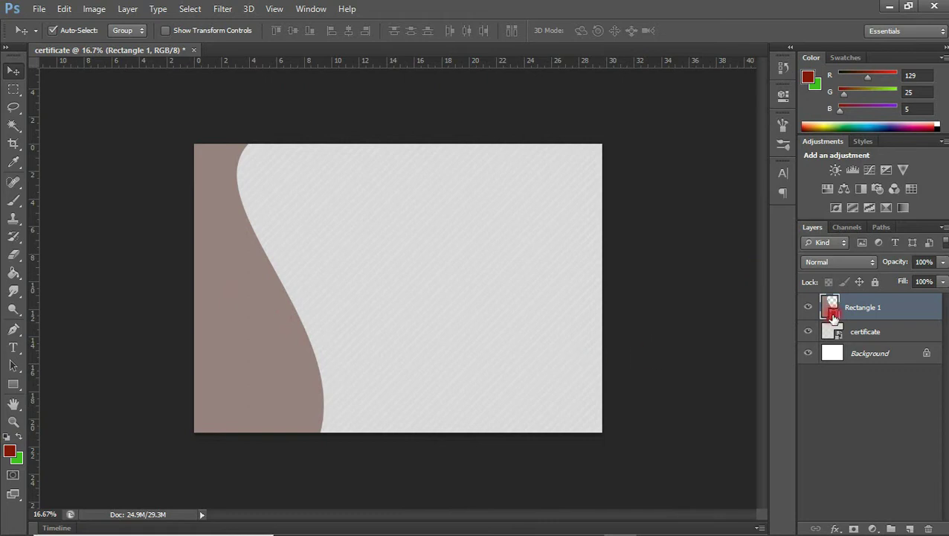
- Change the Rectangle 1 wave's fill colour to #7b0046
double_click(834, 319)
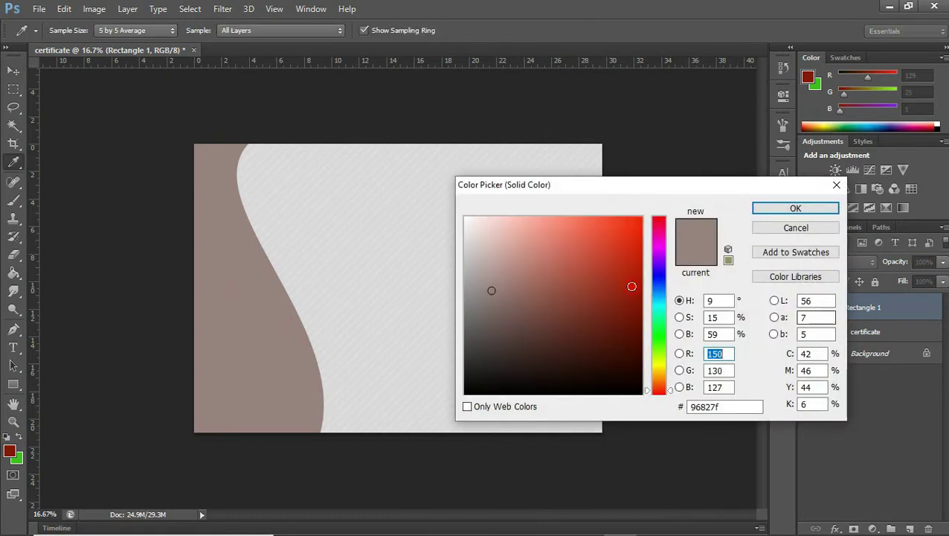
double_click(710, 407)
type("7b0046")
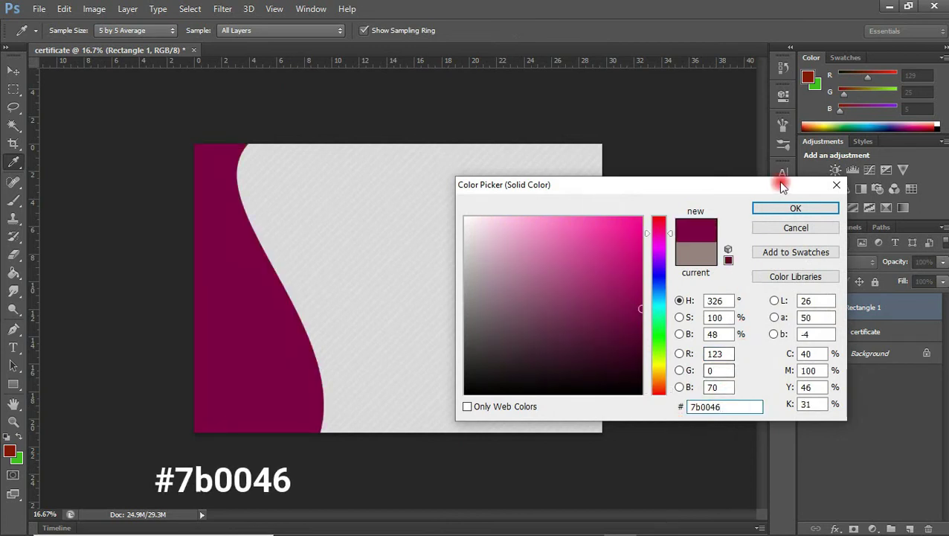
left_click(790, 209)
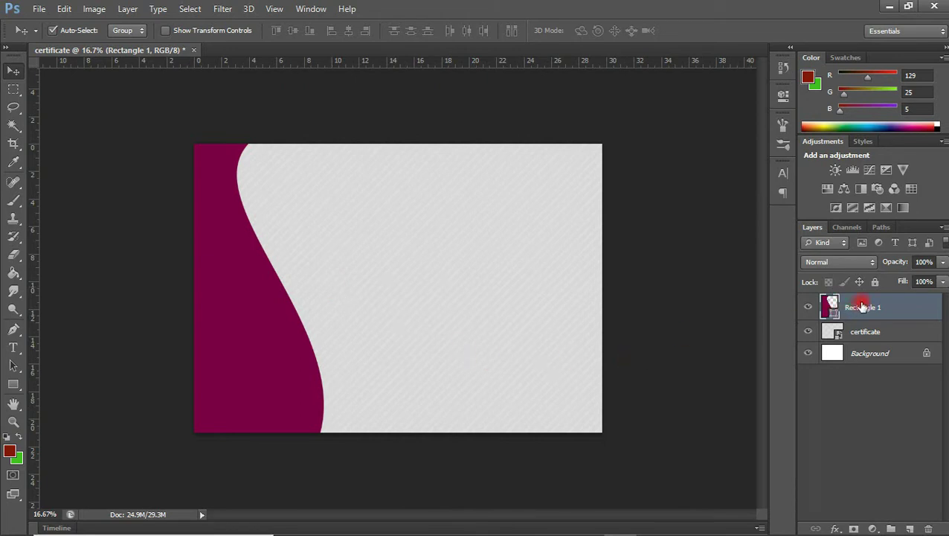
- Duplicate Rectangle 1 to create the Rectangle 1 copy layer
right_click(903, 306)
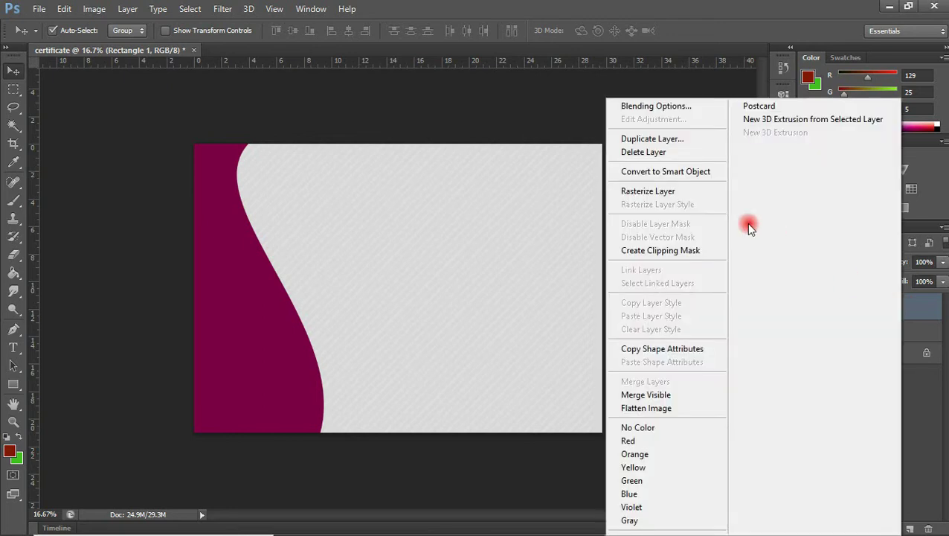
left_click(673, 141)
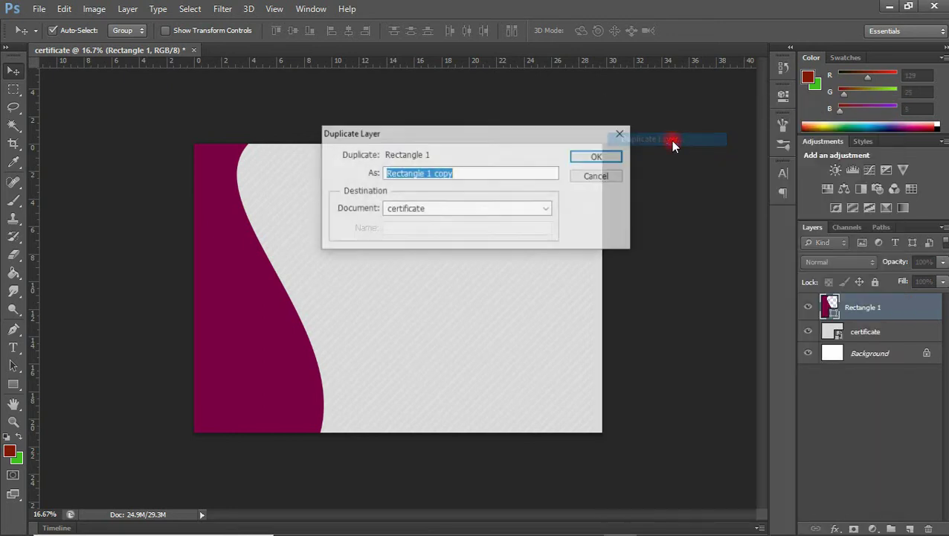
left_click(601, 157)
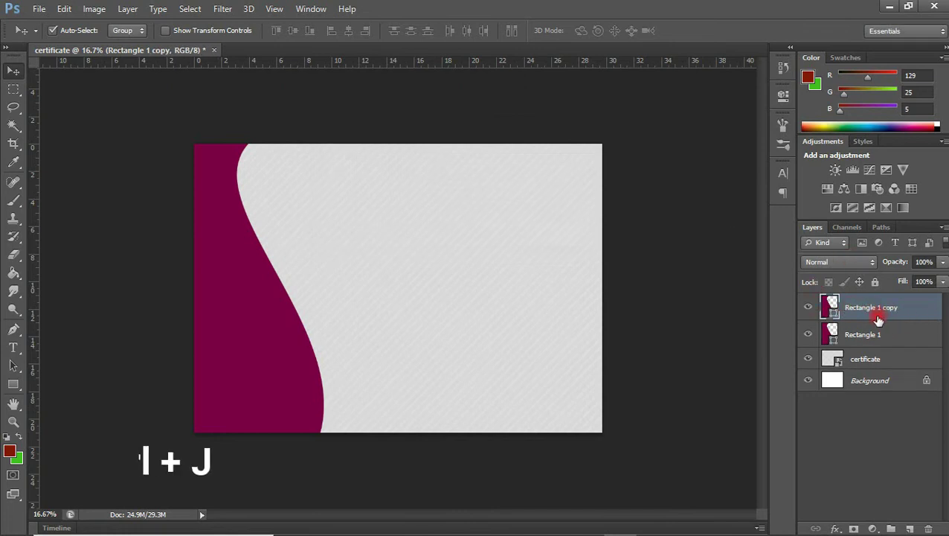
- Remove the extra duplicate, then open the original Rectangle 1's fill colour picker
key("ctrl+j")
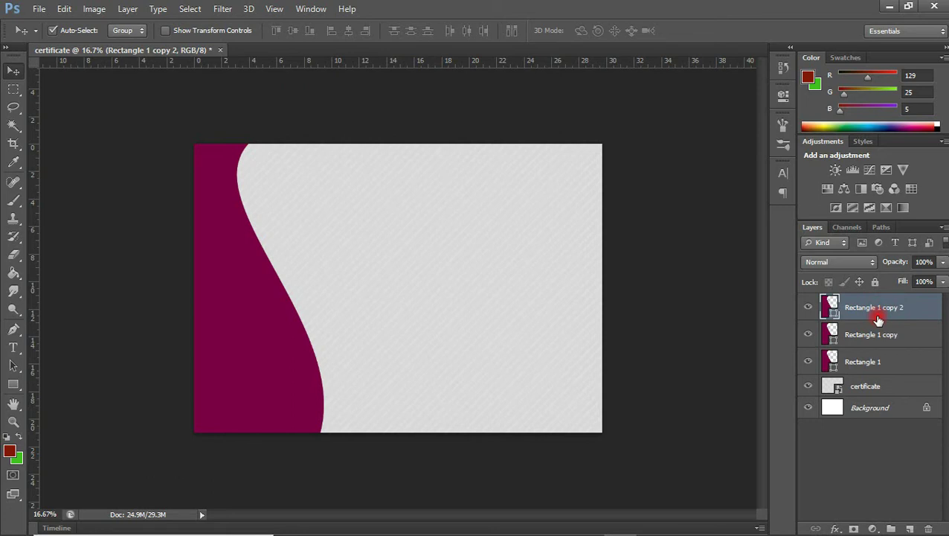
key("Delete")
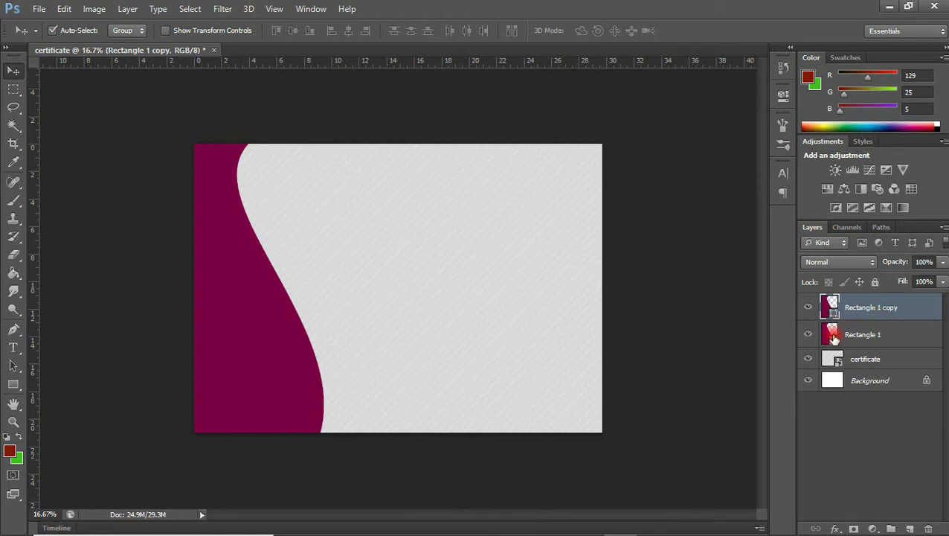
left_click(861, 334)
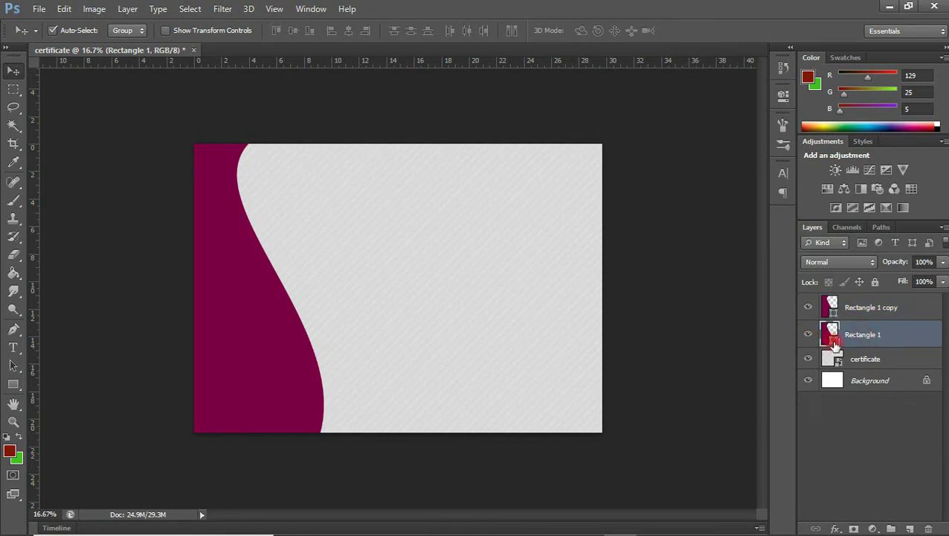
double_click(834, 343)
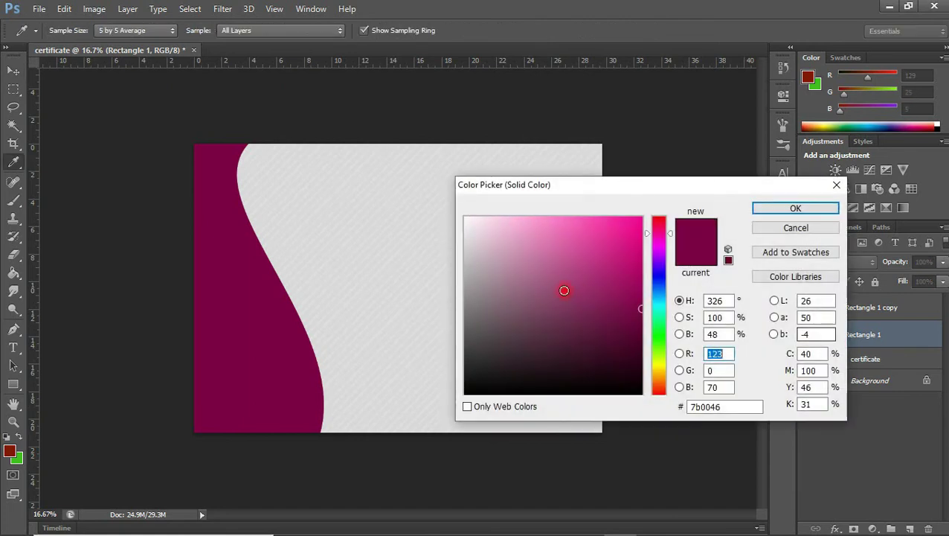
- Set Rectangle 1's fill to the gold shade #b7ae1b
left_click(658, 363)
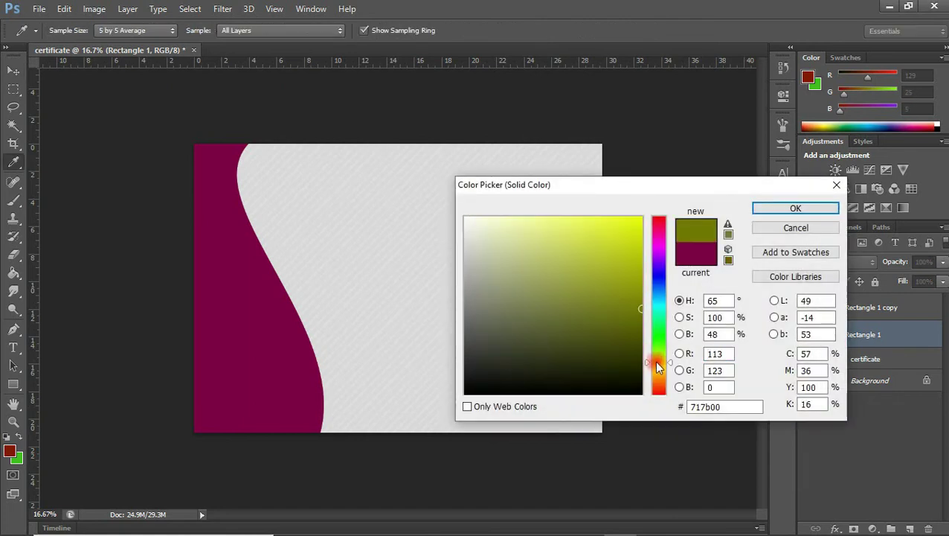
left_click(628, 289)
mouse_move(627, 289)
left_mouse_down()
mouse_move(614, 275)
mouse_move(617, 287)
left_mouse_up()
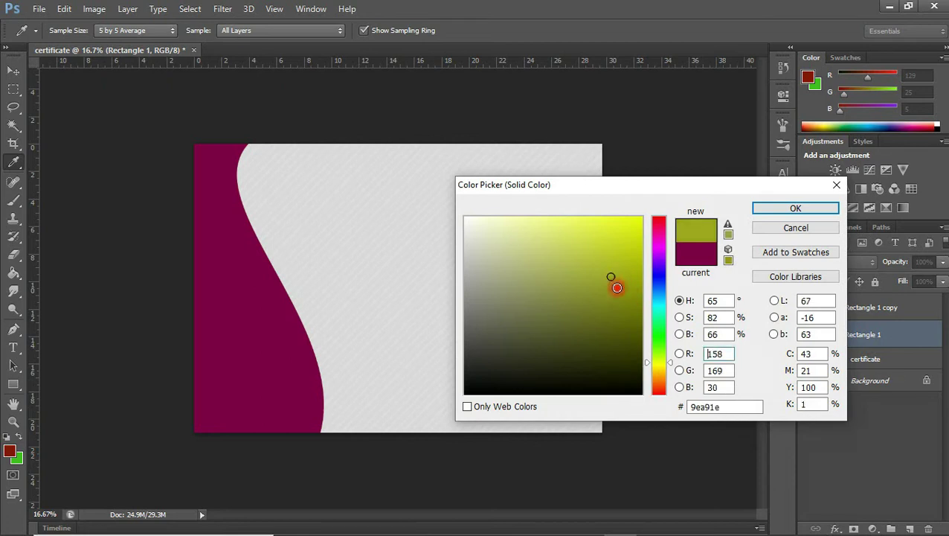
left_click(663, 365)
left_click(663, 367)
left_click_drag(662, 365, 660, 367)
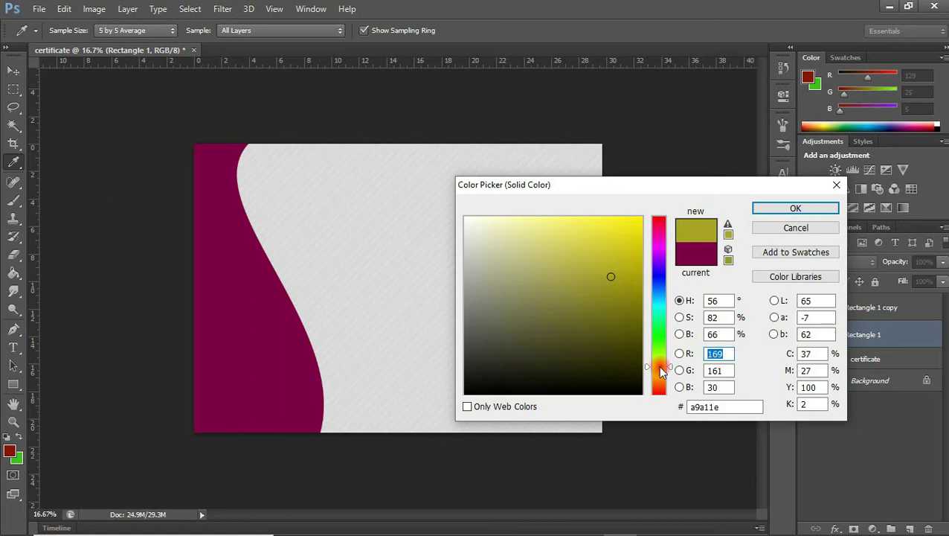
left_click(616, 266)
left_click(756, 206)
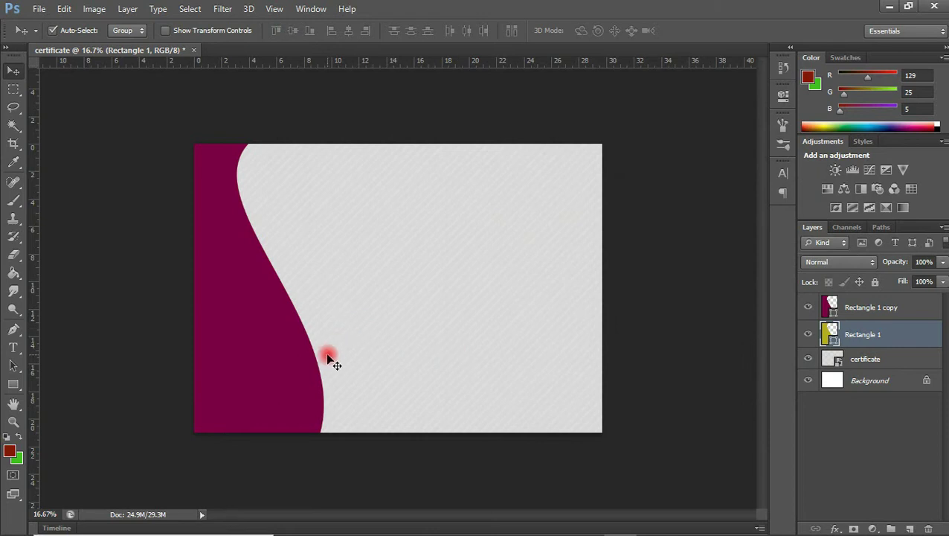
- Shift Rectangle 1 right and rotate it about -6° so a gold band shows
key("shift+Right")
key("shift+Right")
key("shift+Right")
key("shift+Right")
key("shift+Right")
key("shift+Right")
key("shift+Right")
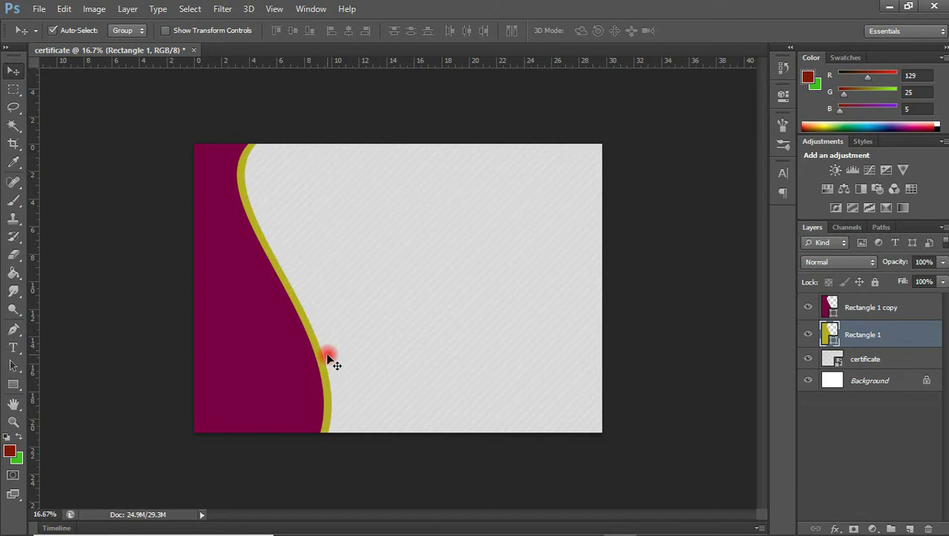
key("ctrl+t")
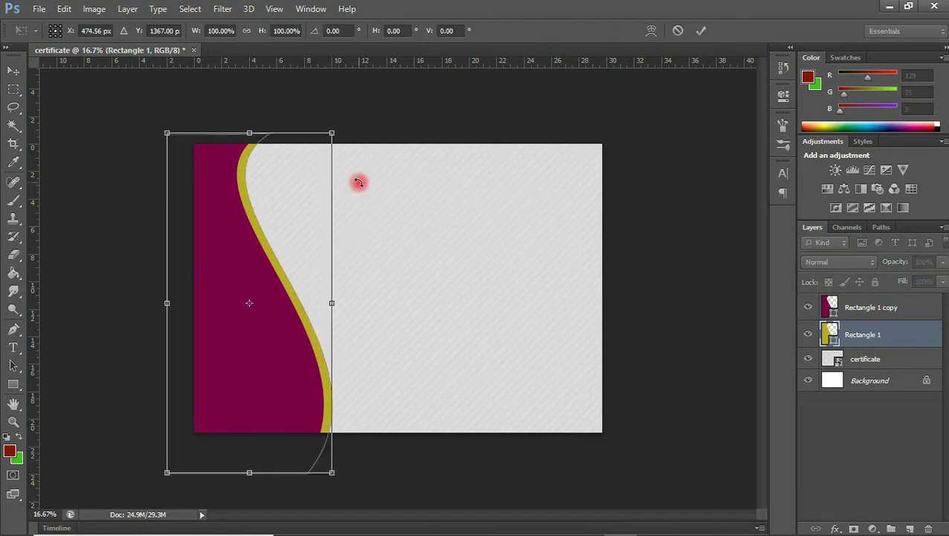
left_click_drag(349, 114, 316, 118)
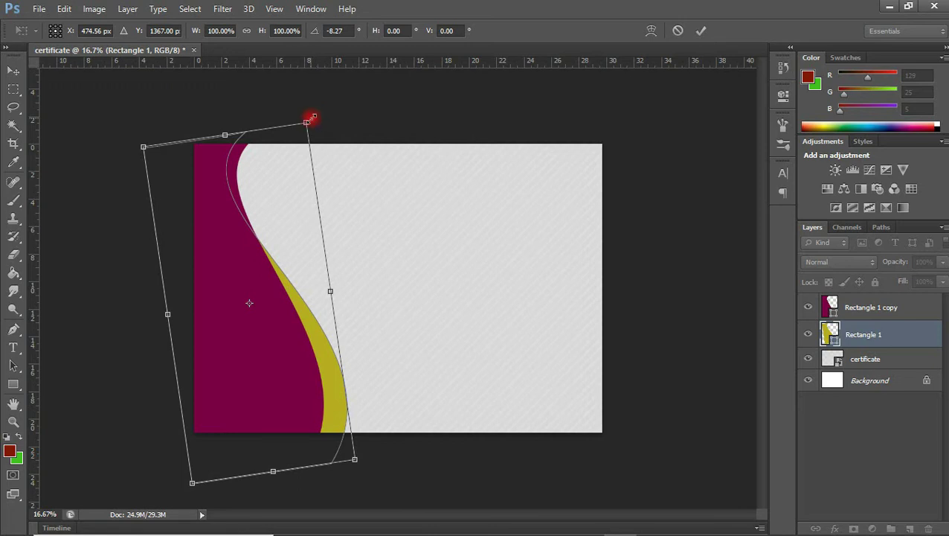
left_click_drag(315, 116, 322, 118)
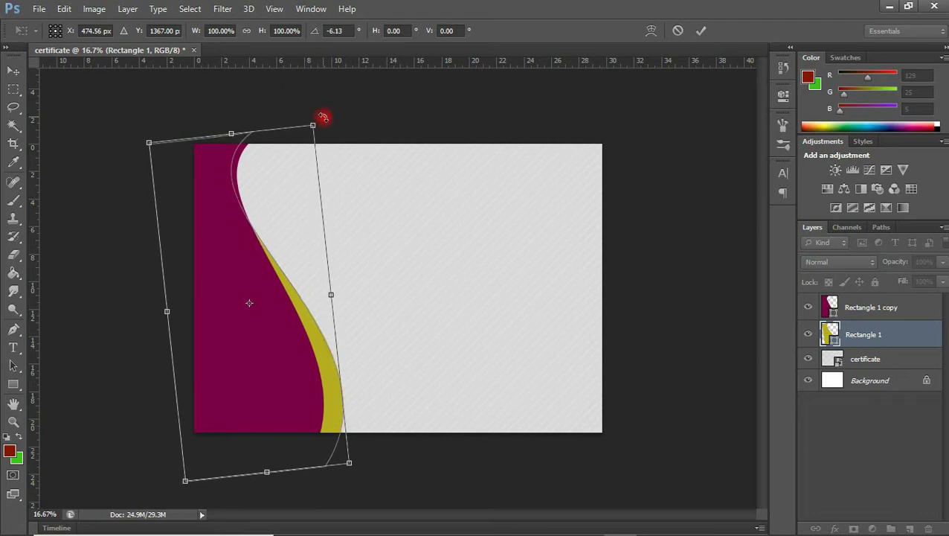
key("Left")
key("Left")
key("Left")
key("Left")
key("Left")
key("Left")
key("Left")
key("Left")
key("Left")
key("Left")
key("Left")
key("Left")
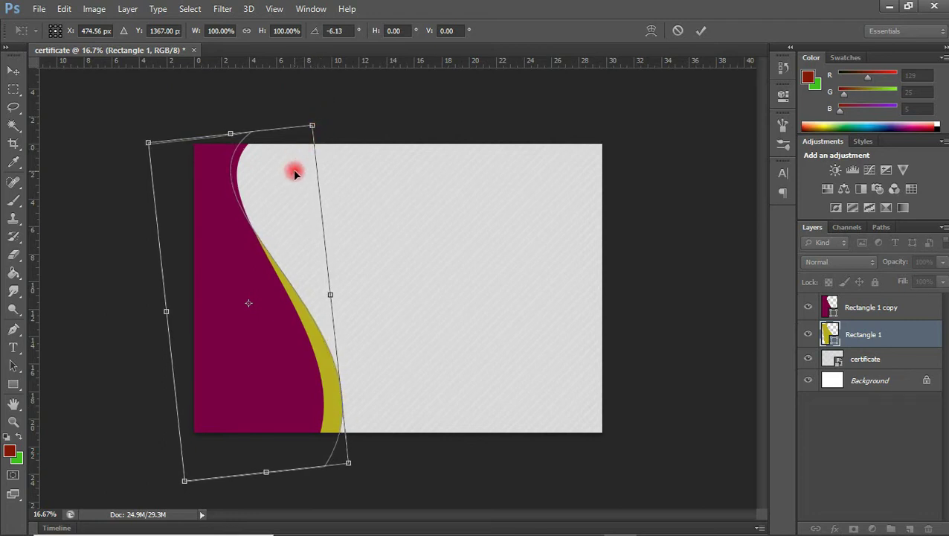
key("Down")
key("Down")
key("Down")
key("Down")
key("Down")
key("Down")
key("Down")
key("Down")
key("Down")
key("Down")
key("Down")
key("Down")
key("Down")
key("Down")
key("Down")
key("Down")
key("Down")
key("Down")
key("Right")
key("Right")
key("Right")
key("Right")
key("Right")
key("Right")
key("Right")
key("Right")
key("Right")
key("Right")
key("Right")
key("Right")
key("Right")
key("Right")
key("Right")
key("Right")
key("Right")
key("Right")
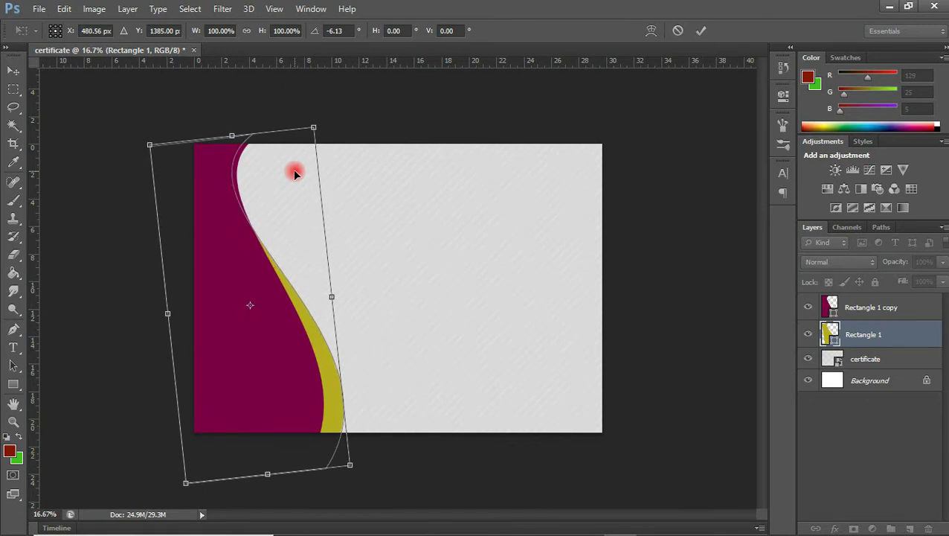
key("Return")
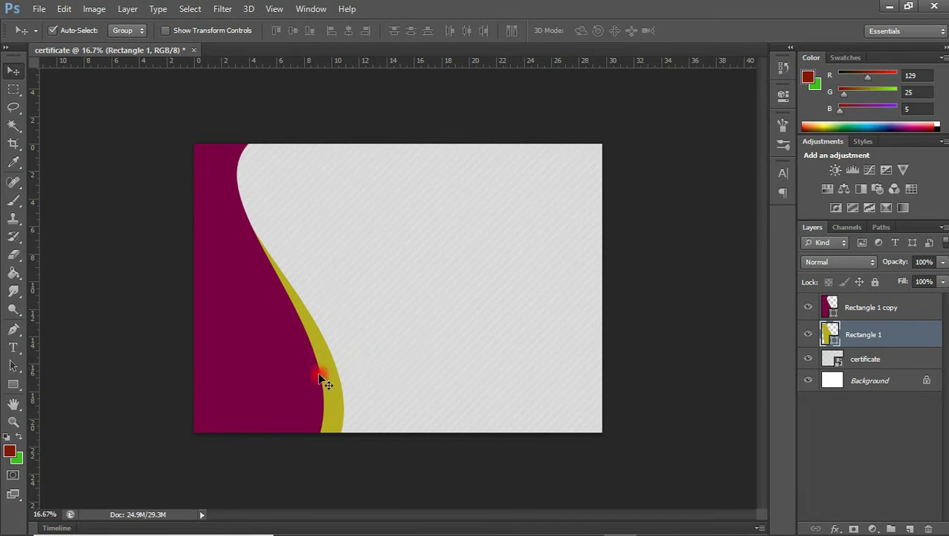
- Duplicate the Rectangle 1 copy layer and move the new copy below the gold layer
left_click(866, 312)
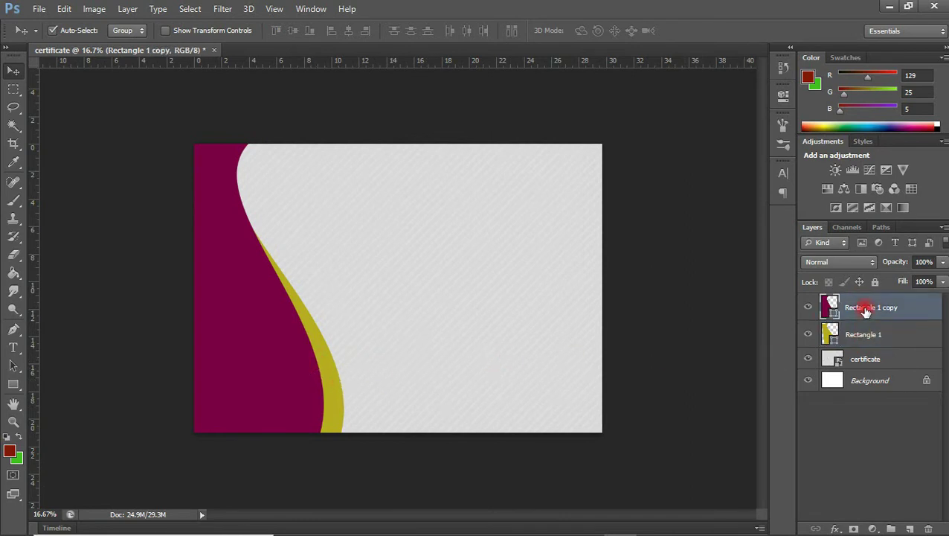
key("ctrl+j")
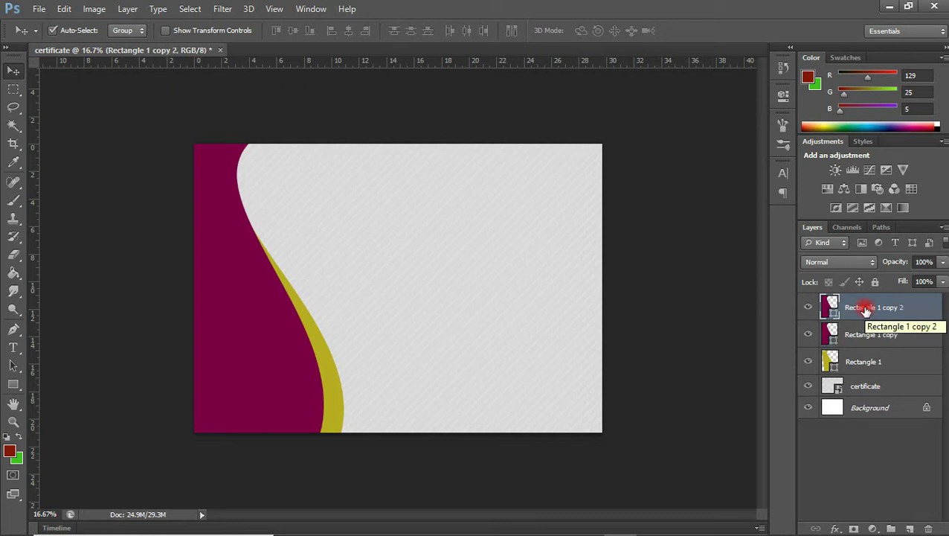
left_click_drag(862, 313, 858, 376)
left_click(834, 366)
- Nudge the new maroon copy right until its edge sits just behind the gold swoosh
left_click_drag(700, 354, 697, 358)
key("shift+Right")
key("shift+Right")
key("shift+Right")
key("shift+Right")
key("shift+Right")
key("shift+Right")
key("shift+Right")
key("shift+Right")
key("shift+Right")
key("shift+Right")
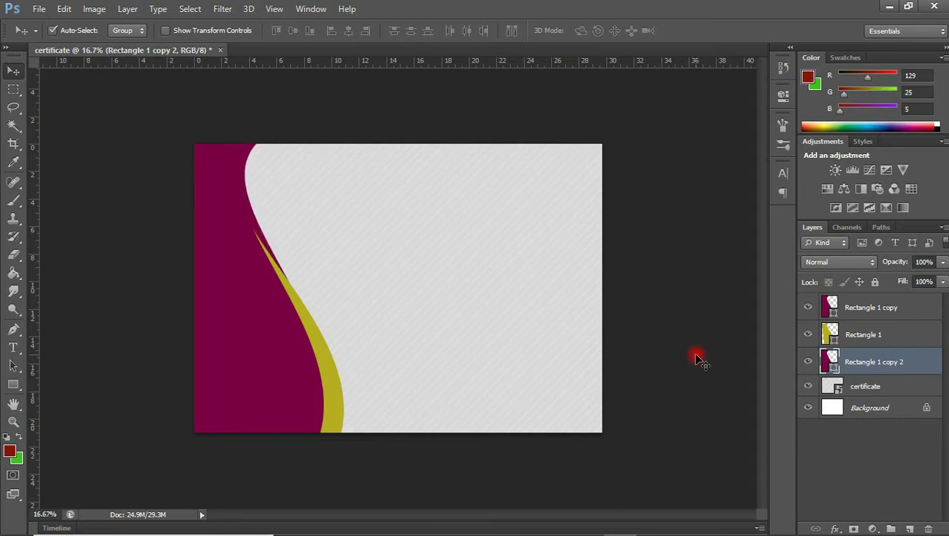
key("shift+Right")
key("shift+Right")
key("shift+Right")
key("shift+Right")
key("shift+Right")
key("shift+Right")
key("shift+Right")
key("shift+Right")
key("shift+Right")
key("shift+Right")
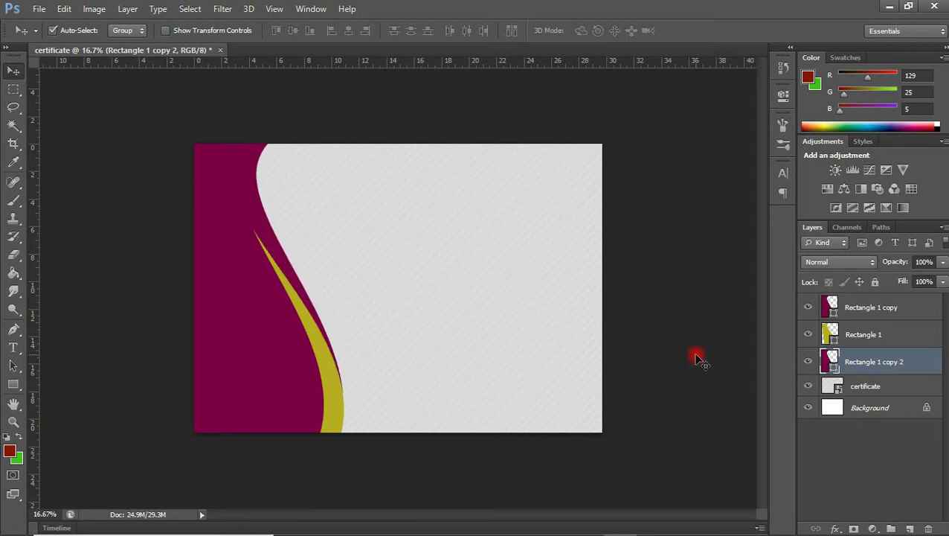
key("shift+Right")
key("shift+Left")
key("shift+Left")
key("shift+Left")
key("shift+Left")
key("shift+Left")
key("shift+Left")
key("shift+Left")
key("shift+Left")
key("shift+Left")
key("shift+Left")
key("shift+Left")
key("shift+Left")
key("shift+Left")
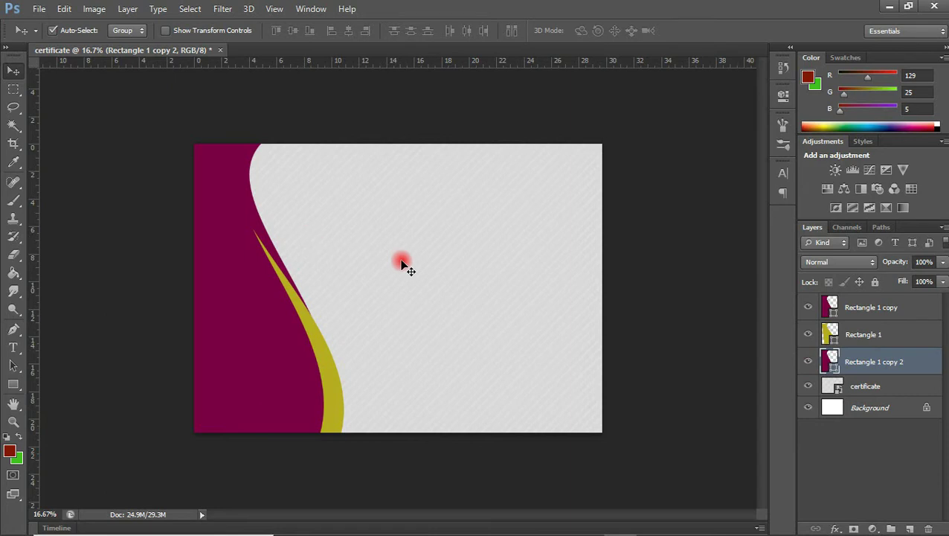
key("Right")
key("Right")
key("Right")
key("Right")
key("Right")
key("Right")
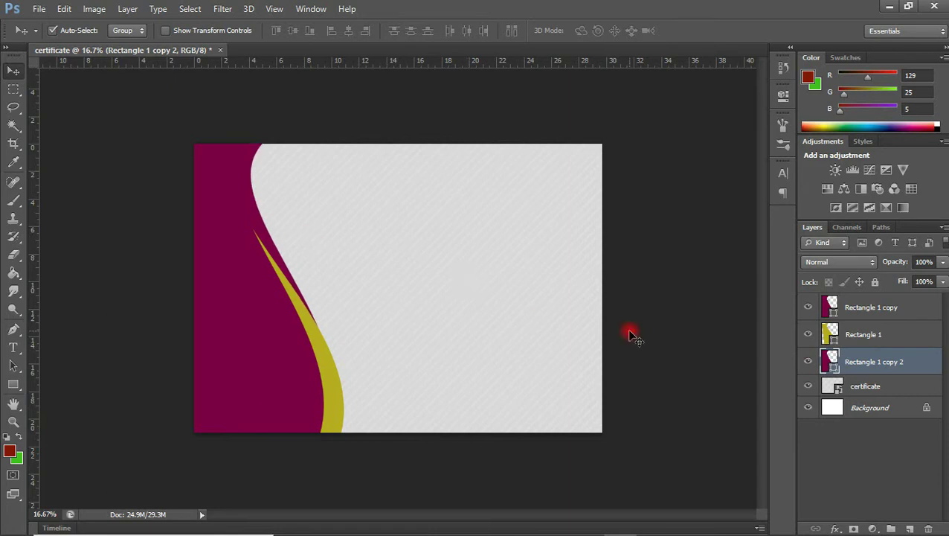
key("Left")
key("Left")
key("Left")
key("Left")
key("Left")
key("Left")
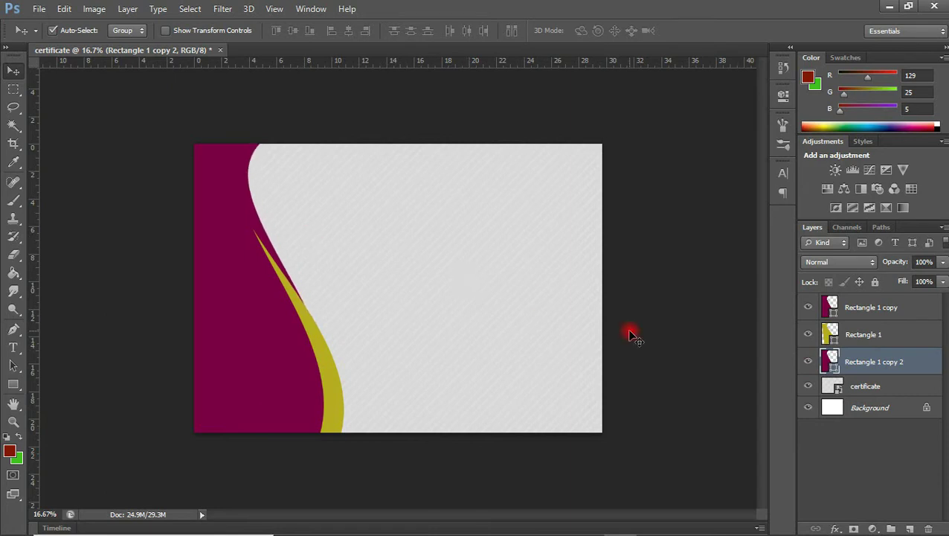
key("Right")
key("Right")
key("Right")
key("Right")
key("Right")
key("Right")
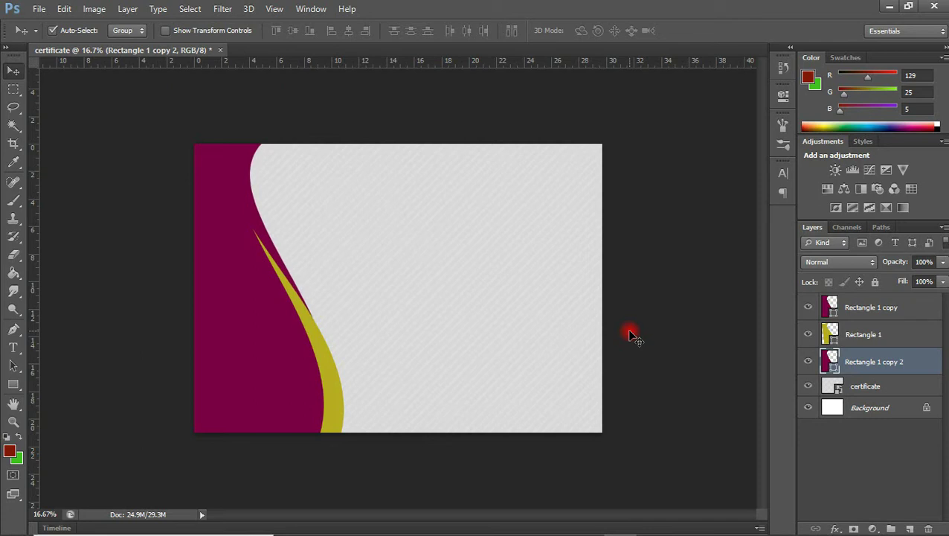
key("Right")
key("Right")
key("Right")
key("Right")
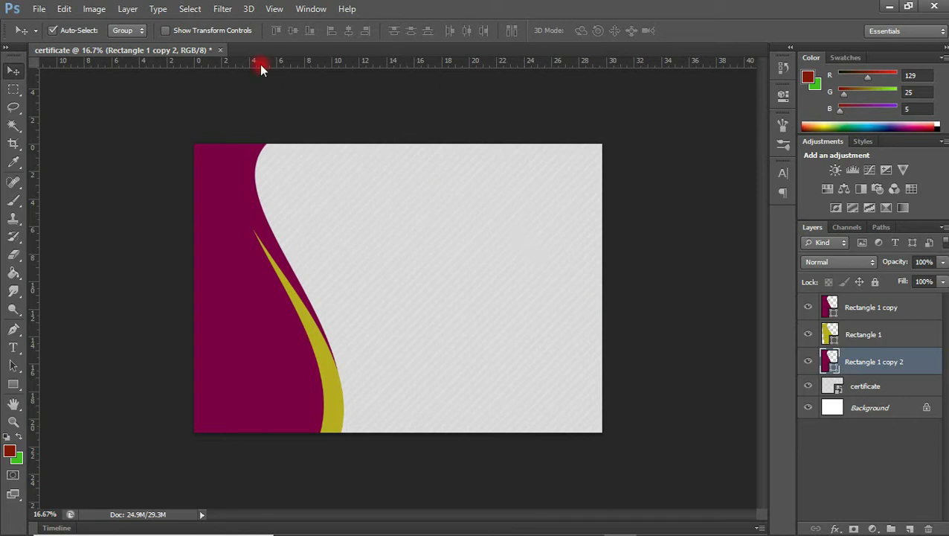
- Group the three curve shape layers and name the group 'color'
left_click(879, 369)
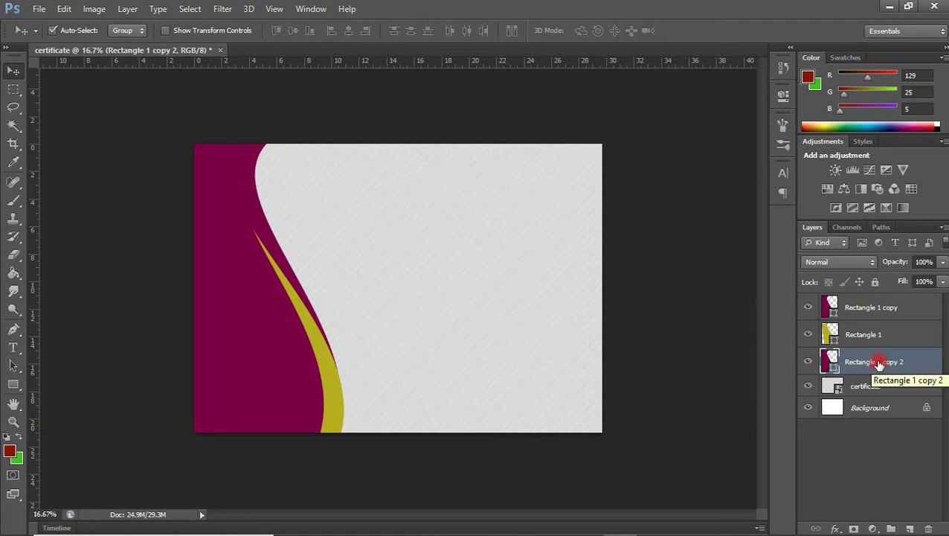
left_click(920, 303, "shift")
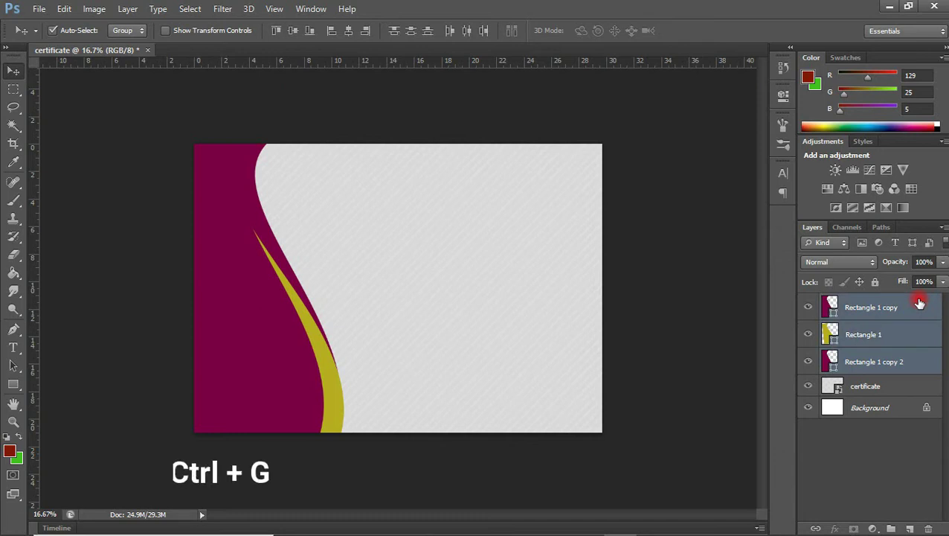
key("ctrl+g")
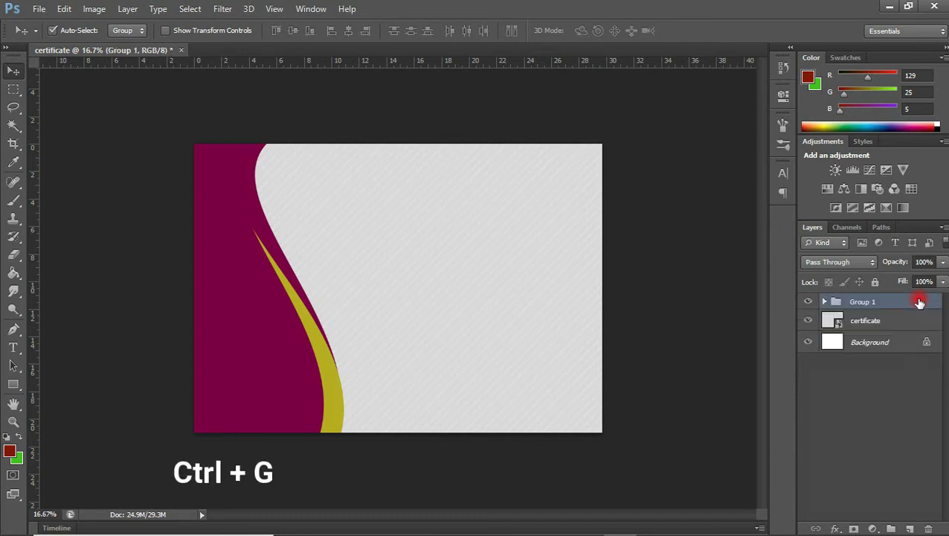
double_click(861, 303)
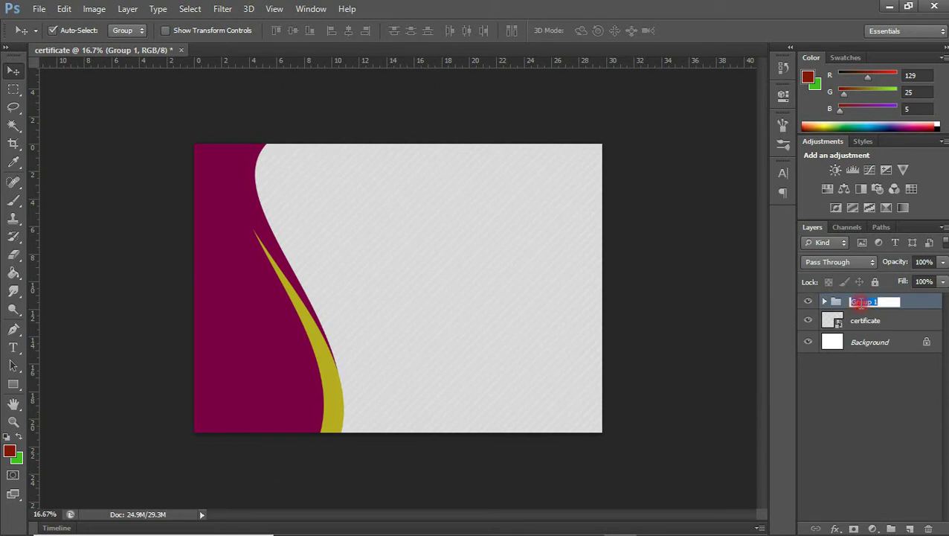
type("color")
key("Return")
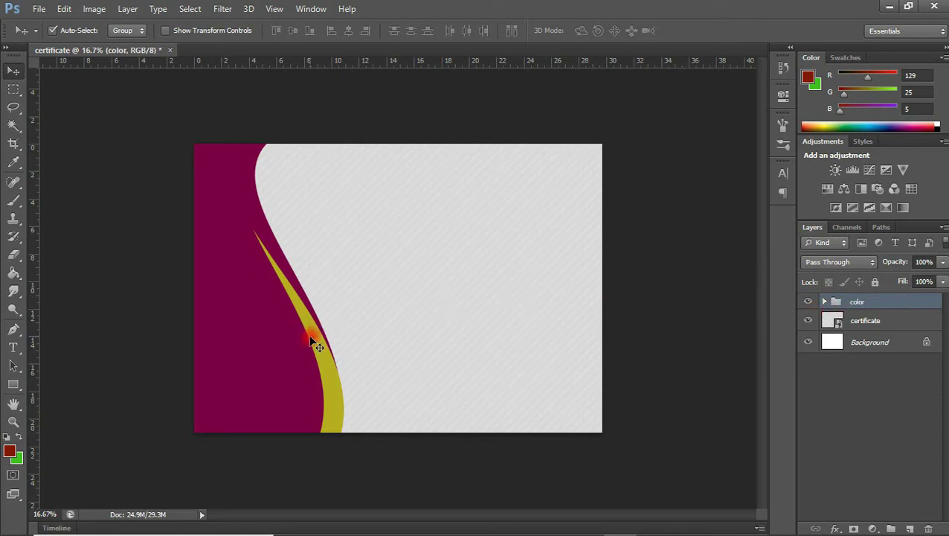
- Shift the color group slightly left across the page
key("shift+Left")
key("shift+Left")
key("shift+Left")
key("shift+Left")
key("shift+Left")
key("shift+Left")
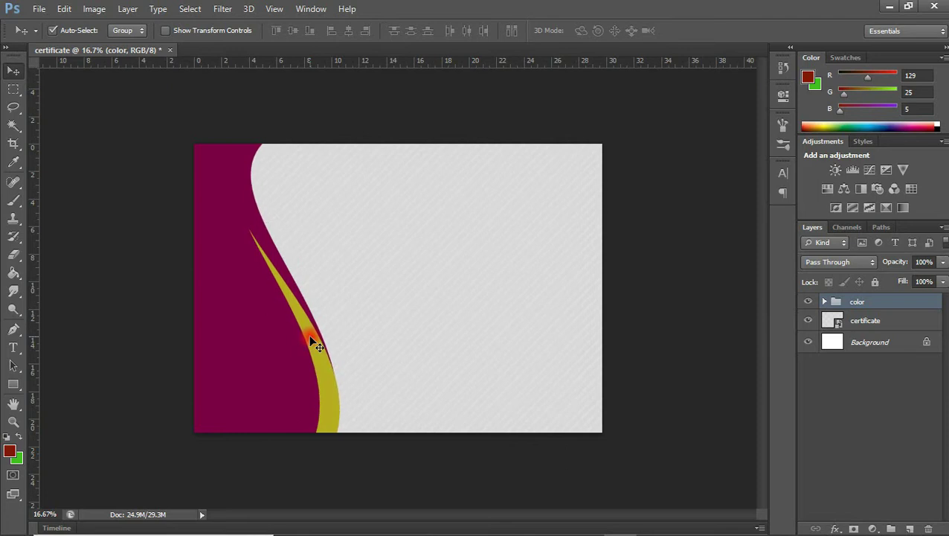
key("shift+Left")
key("shift+Left")
key("shift+Left")
key("shift+Left")
key("shift+Left")
key("shift+Left")
key("shift+Left")
key("shift+Left")
key("shift+Left")
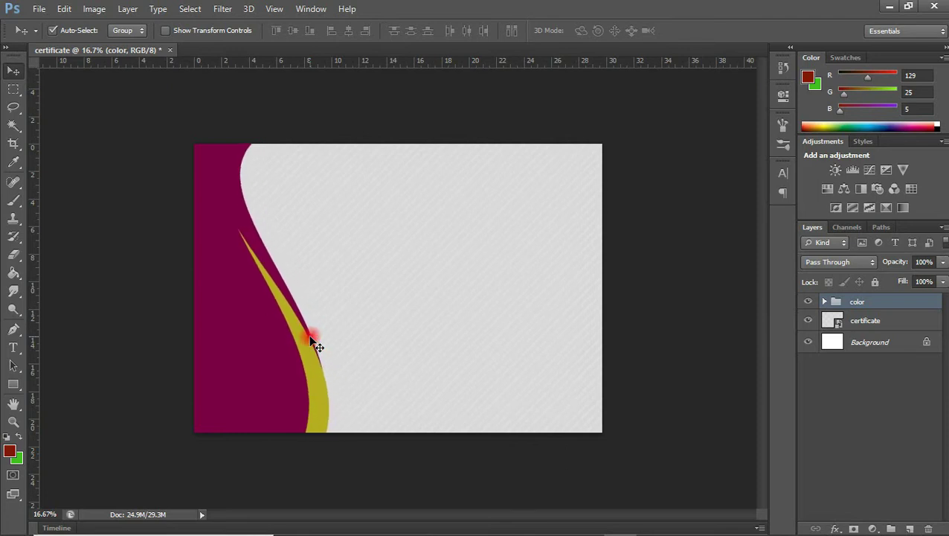
key("shift+Left")
key("shift+Left")
key("shift+Left")
key("shift+Left")
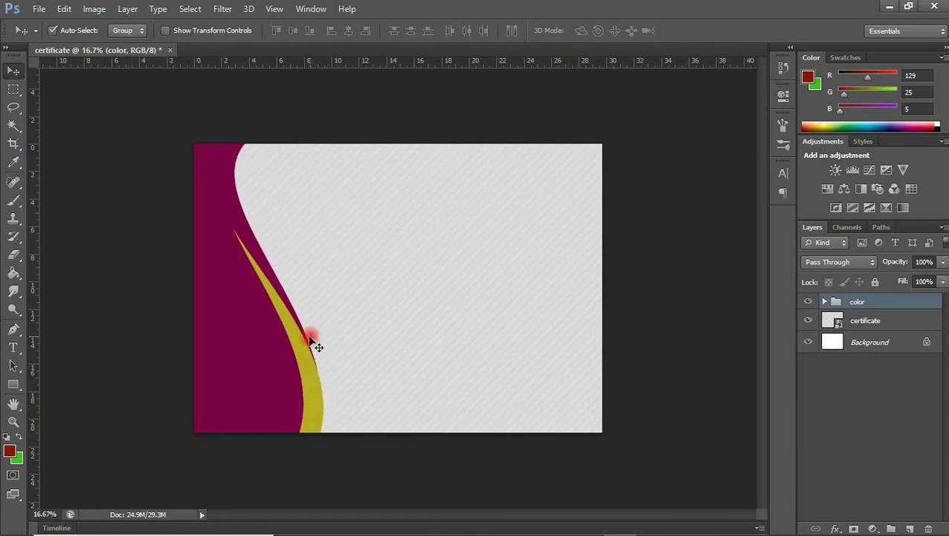
left_click(13, 385)
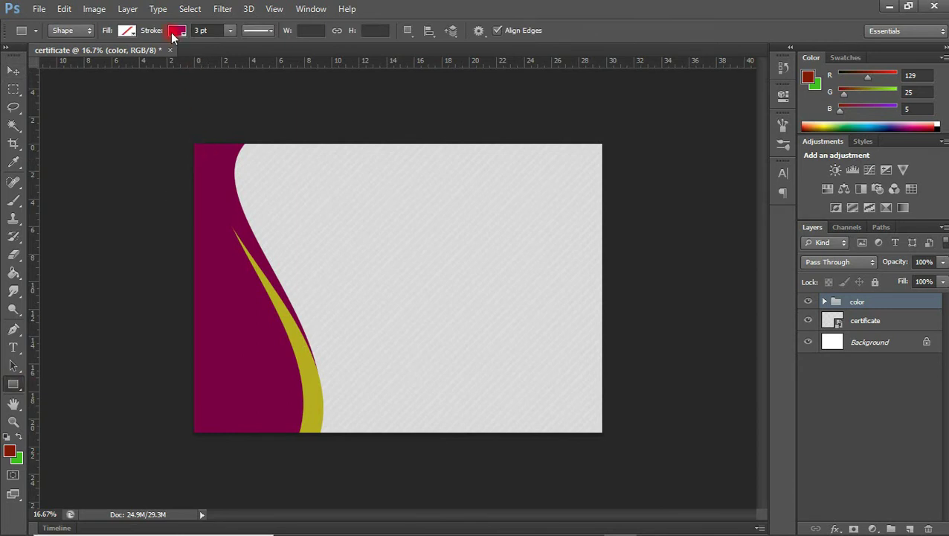
- Draw a small green square with no outline near the top-left corner
left_click(128, 30)
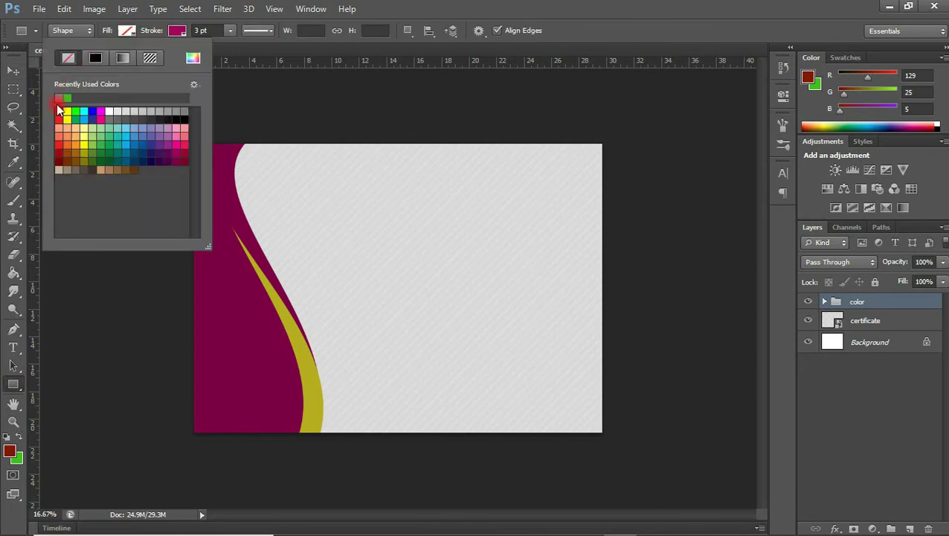
left_click(67, 98)
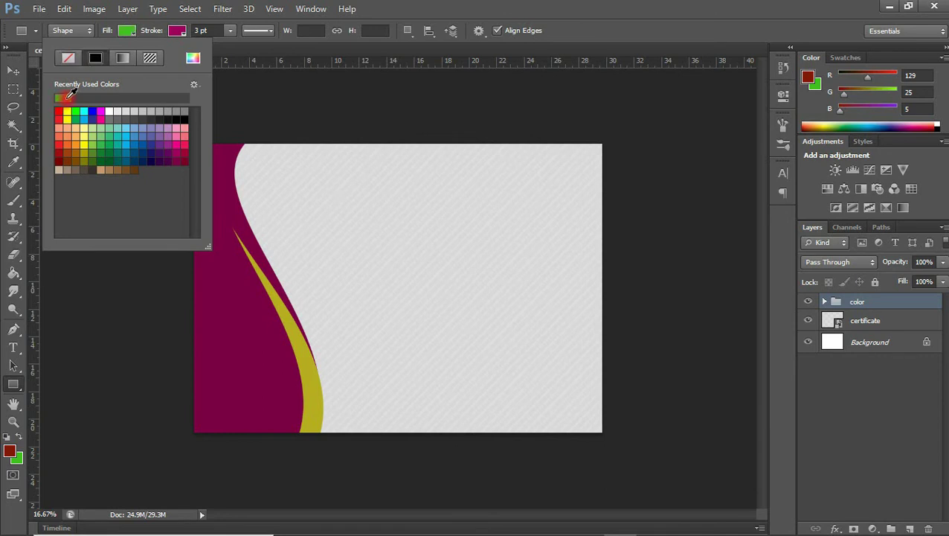
left_click(11, 71)
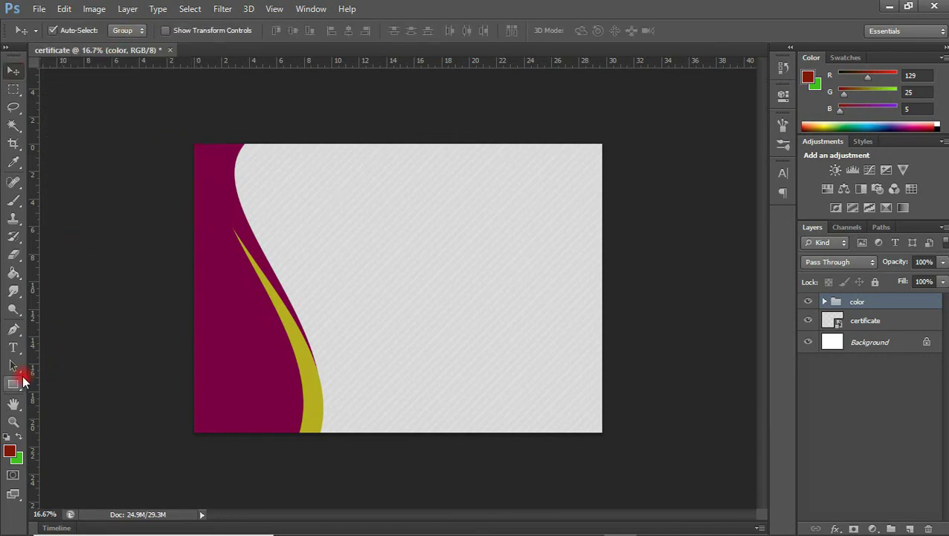
left_click(12, 385)
left_click_drag(224, 194, 240, 209)
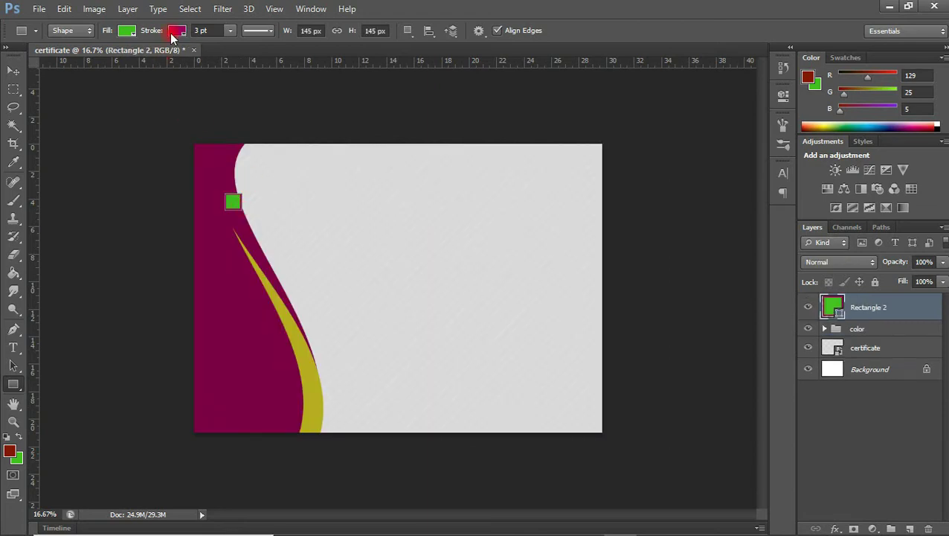
left_click(174, 33)
left_click(119, 59)
- Duplicate the green square into the bottom-left and bottom-right corners
left_click(12, 71)
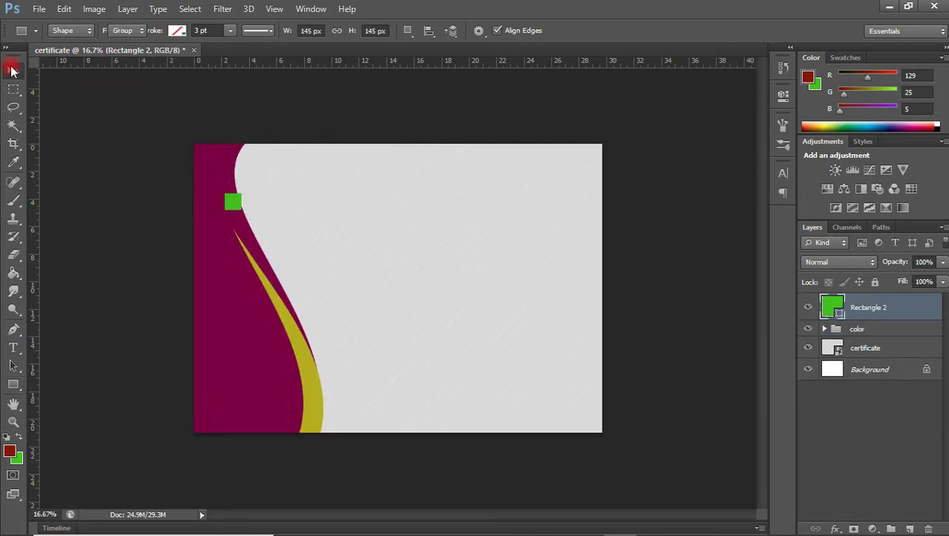
key("ctrl+plus")
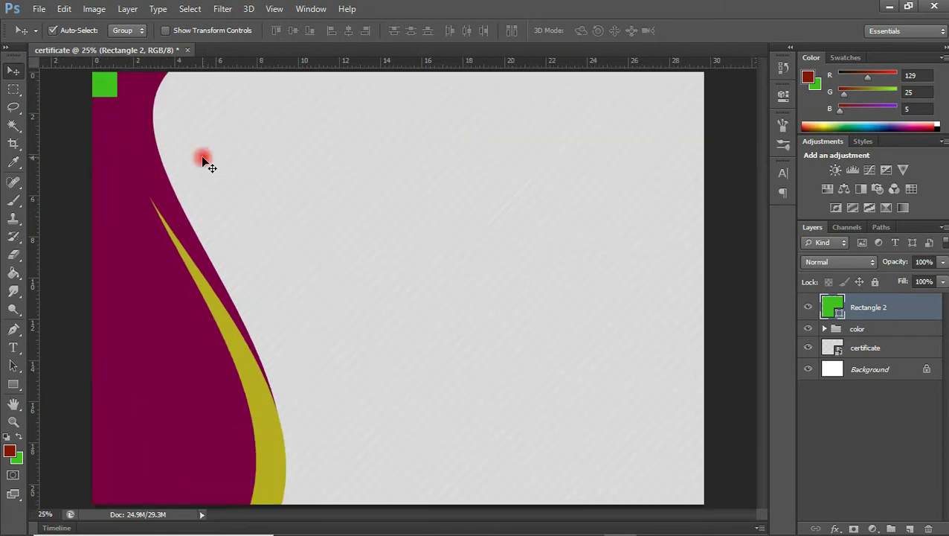
key("ctrl+j")
left_click_drag(105, 85, 703, 490)
key("ctrl+j")
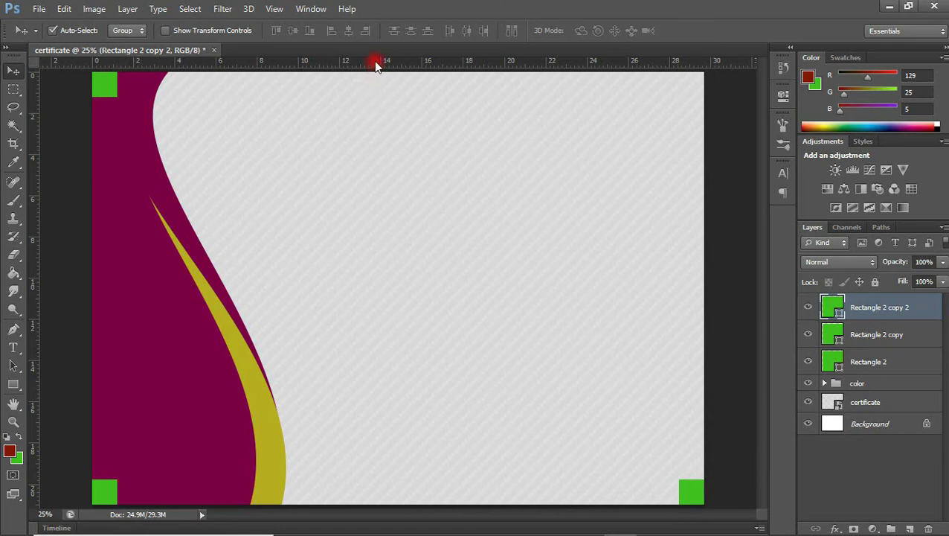
left_click_drag(376, 66, 248, 178)
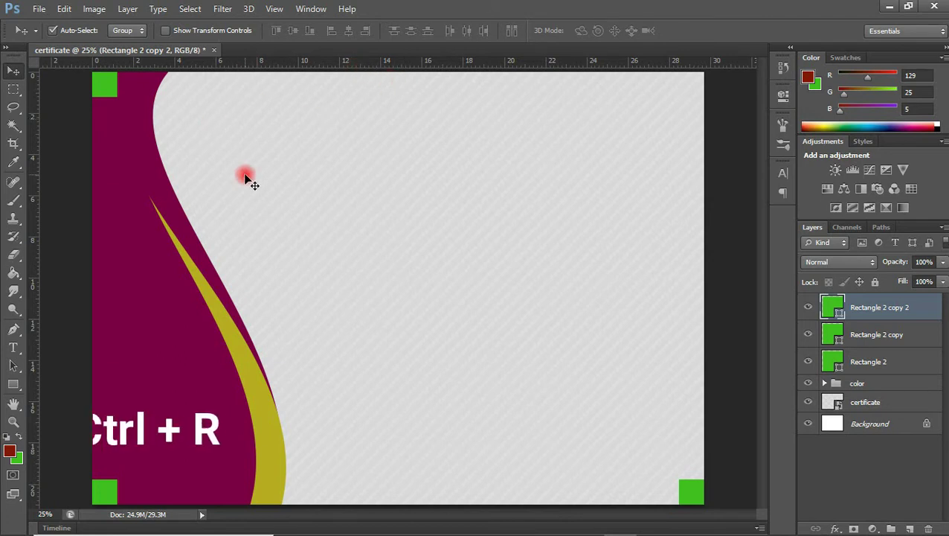
- Show the rulers and add horizontal guides near the top and bottom edges
key("ctrl+r")
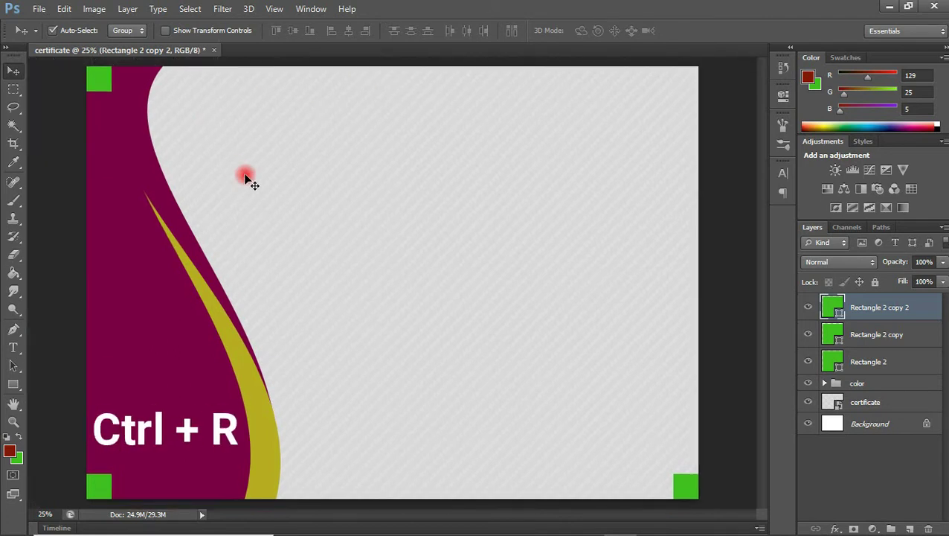
key("ctrl+r")
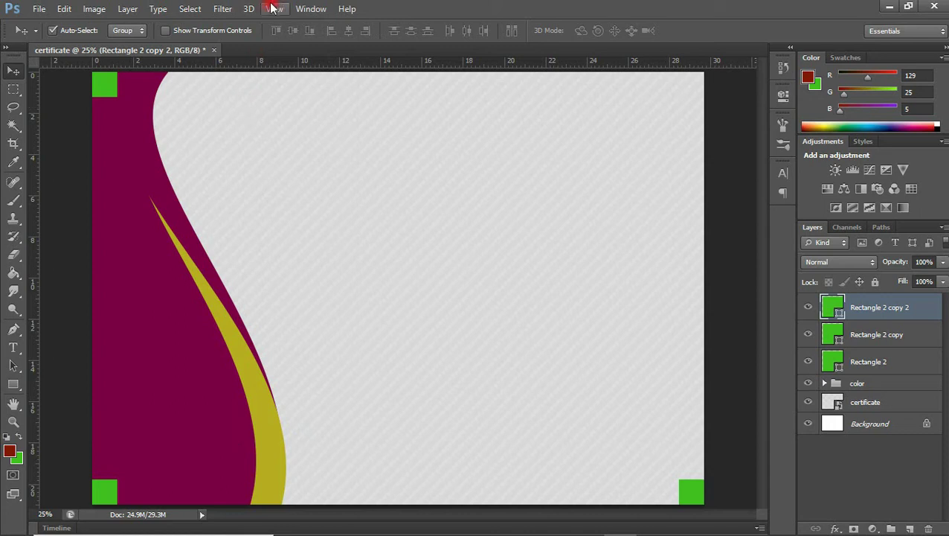
left_click(274, 8)
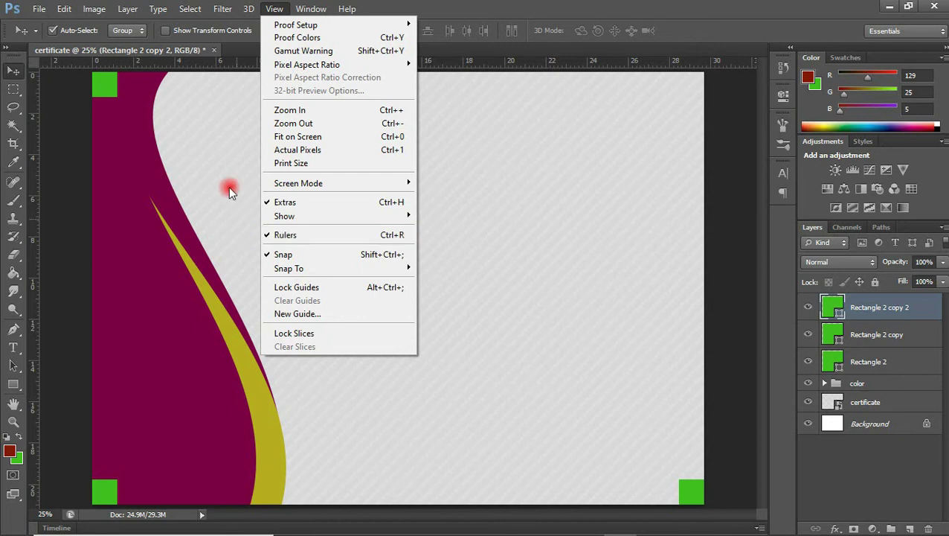
left_click(238, 67)
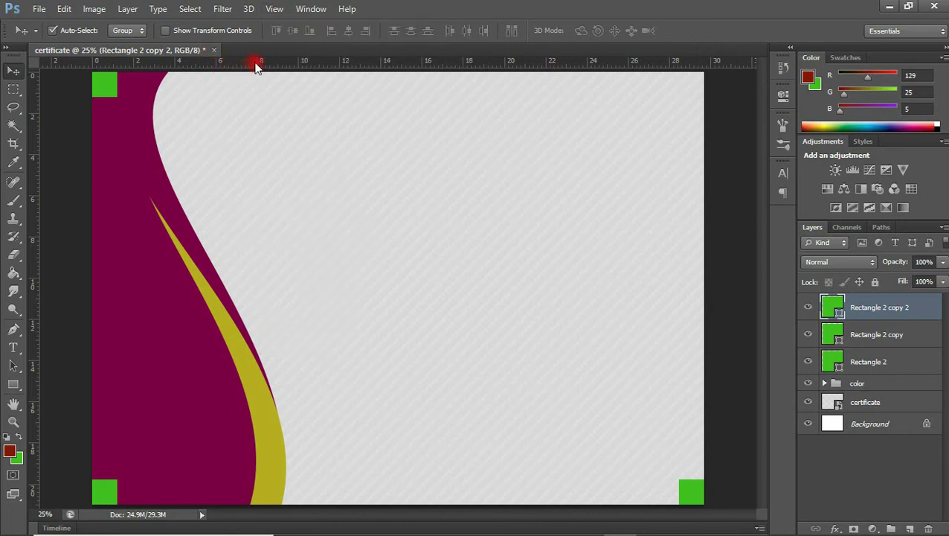
left_click_drag(245, 62, 237, 96)
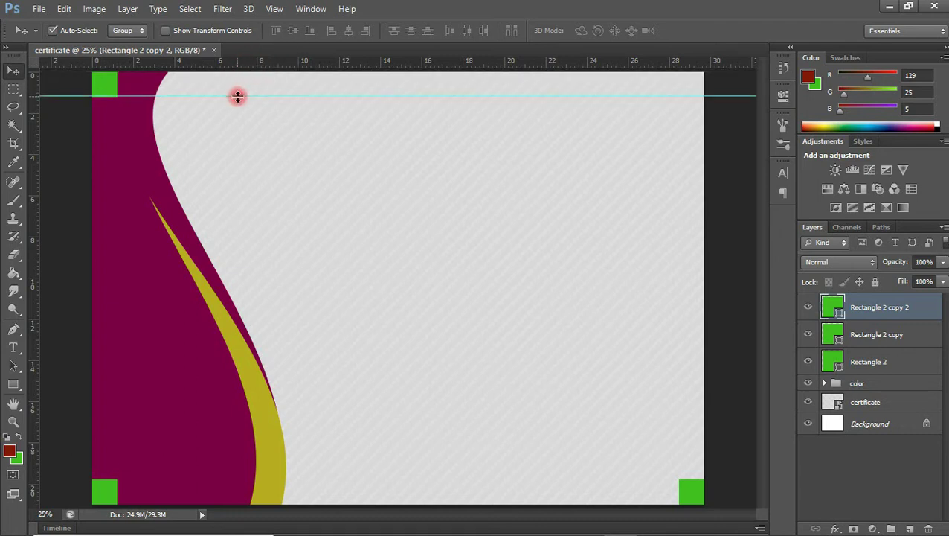
left_click_drag(270, 67, 233, 477)
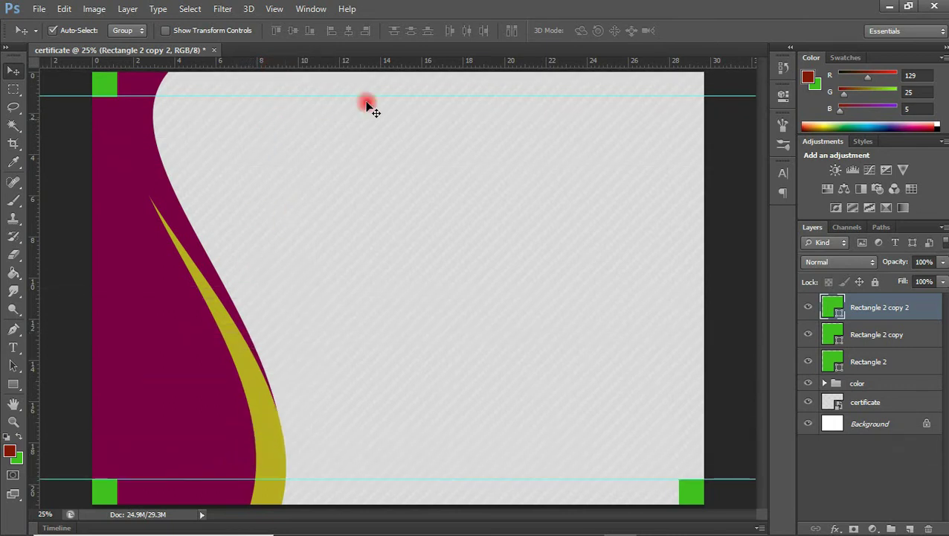
- Add vertical guides at 1.22 cm on the left and near the right edge
left_click_drag(37, 227, 118, 220)
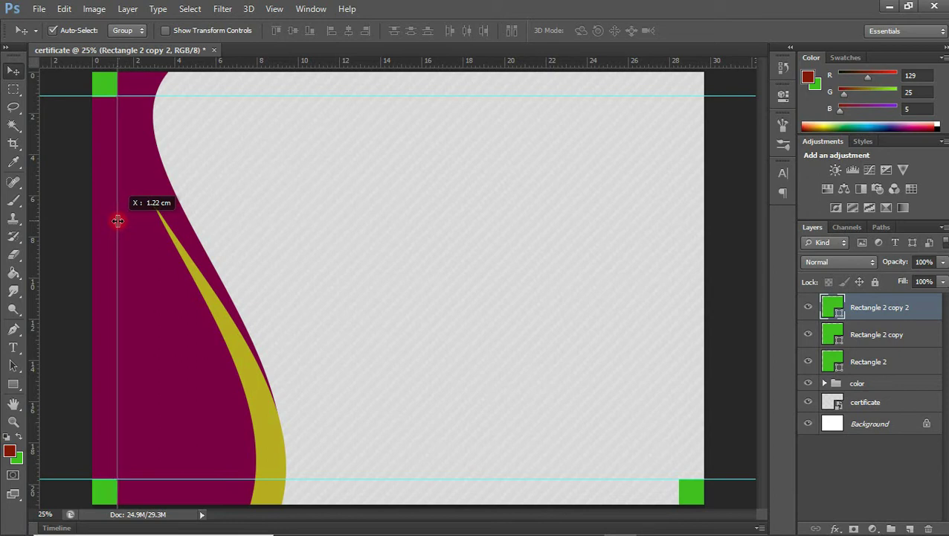
left_click_drag(118, 220, 117, 220)
left_click_drag(34, 233, 678, 270)
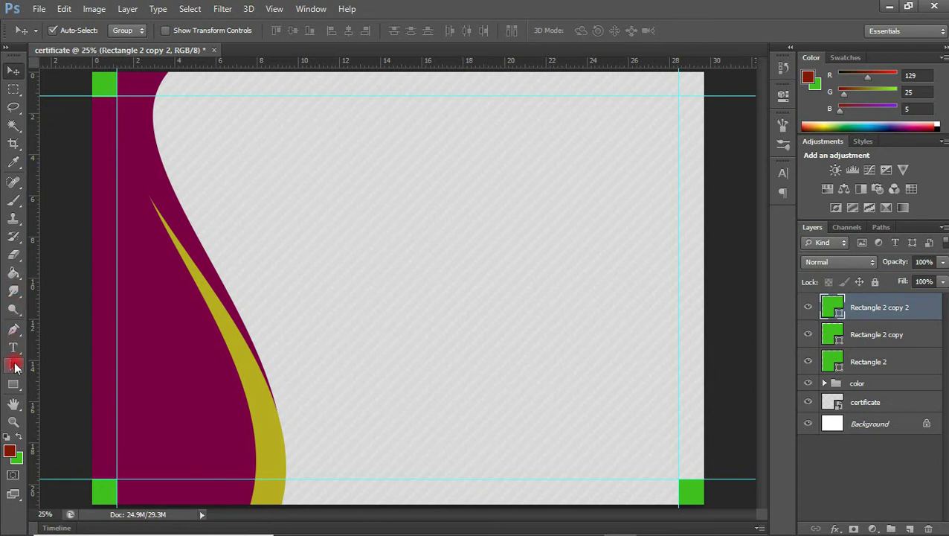
left_click(13, 350)
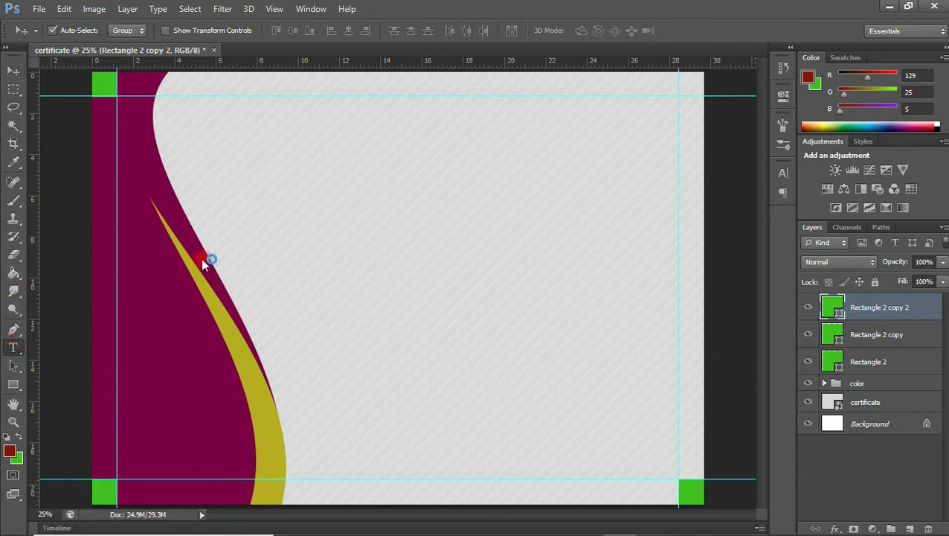
- Type 'Certificate of Achievement' in the upper middle and shift it slightly right
left_click(287, 213)
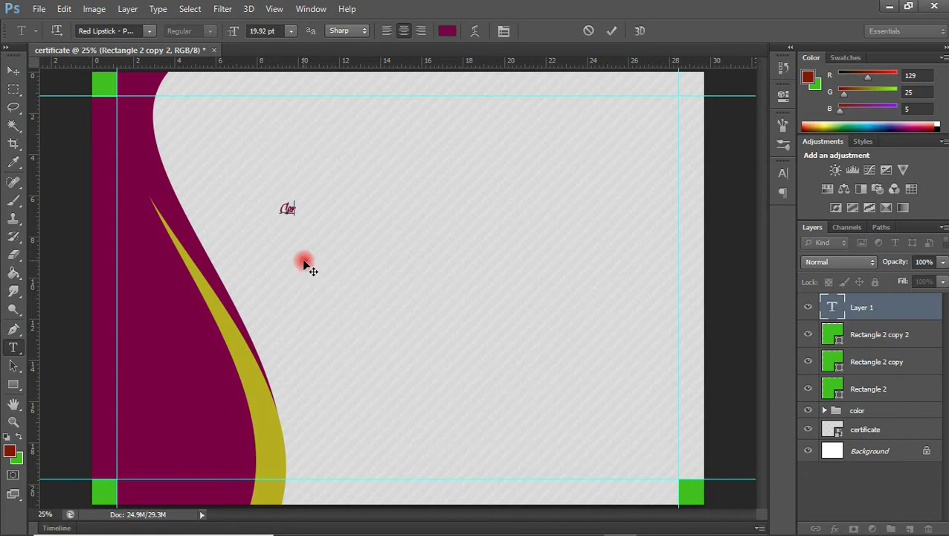
type("Certificate of Achievement")
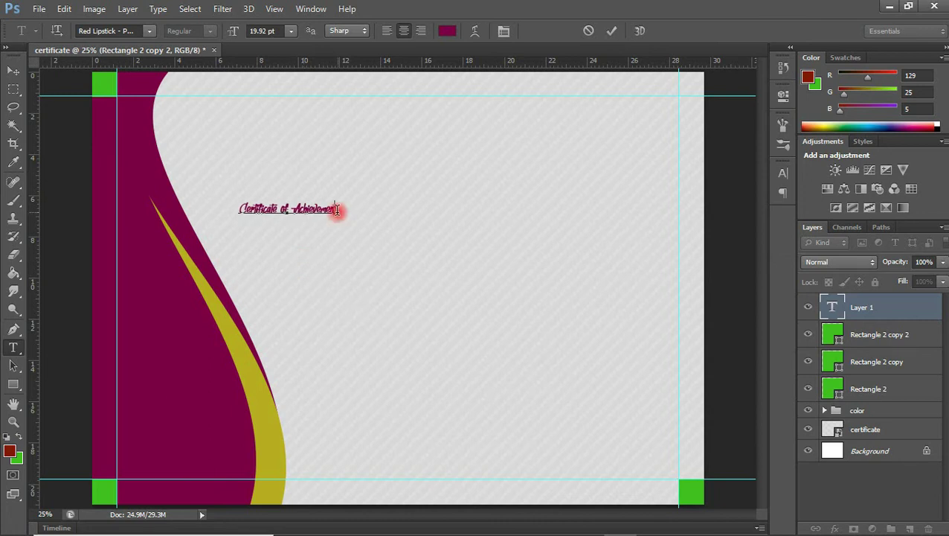
left_click(14, 71)
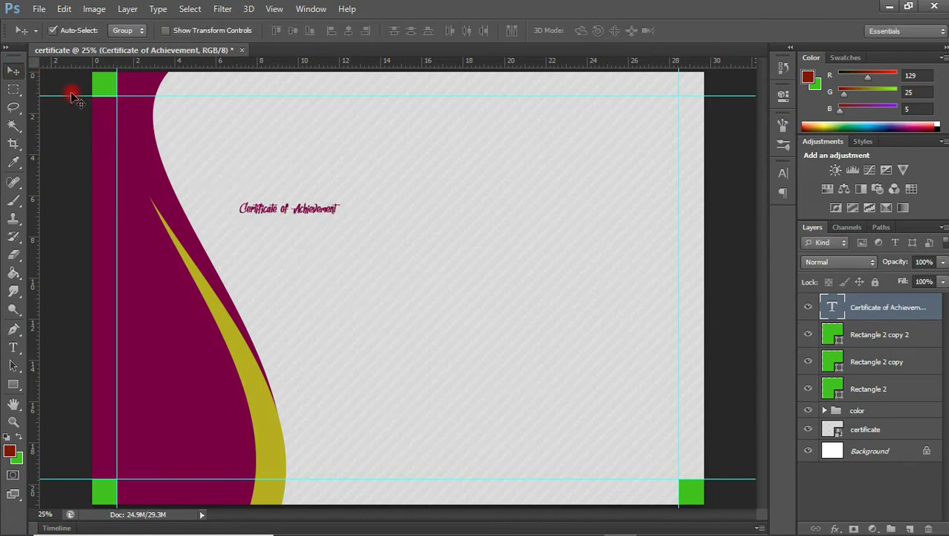
left_click_drag(312, 212, 330, 210)
left_click(783, 173)
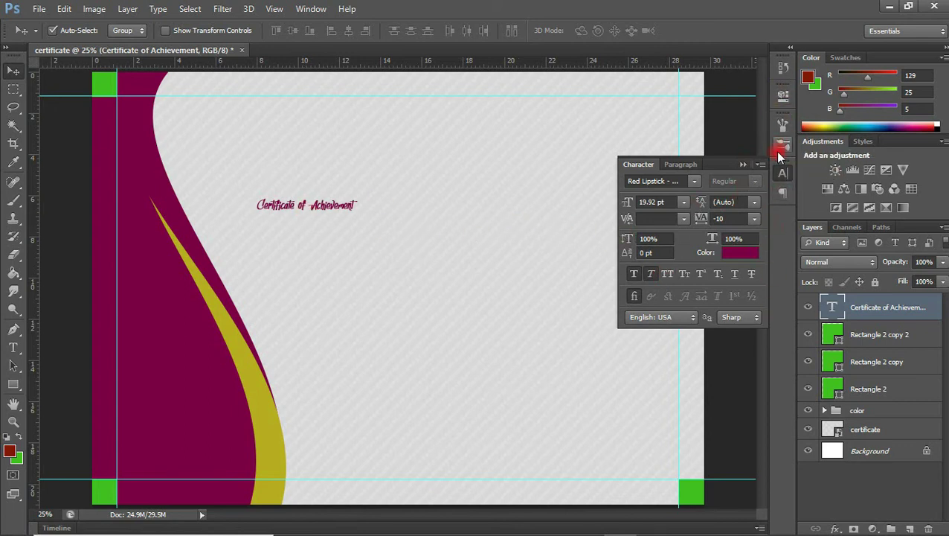
- Set the title to Helvetica Inserat, all caps, with Faux Italic and Faux Bold off
left_click(296, 6)
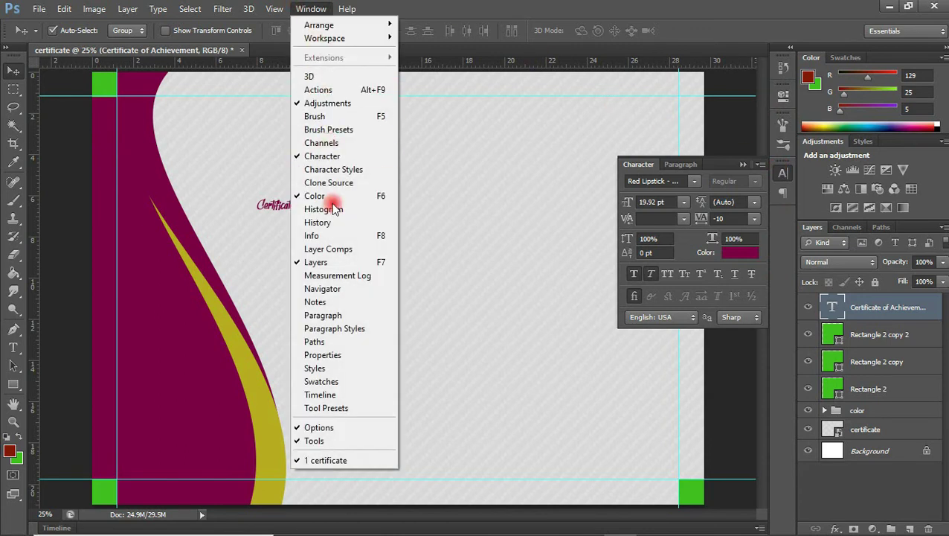
left_click(325, 157)
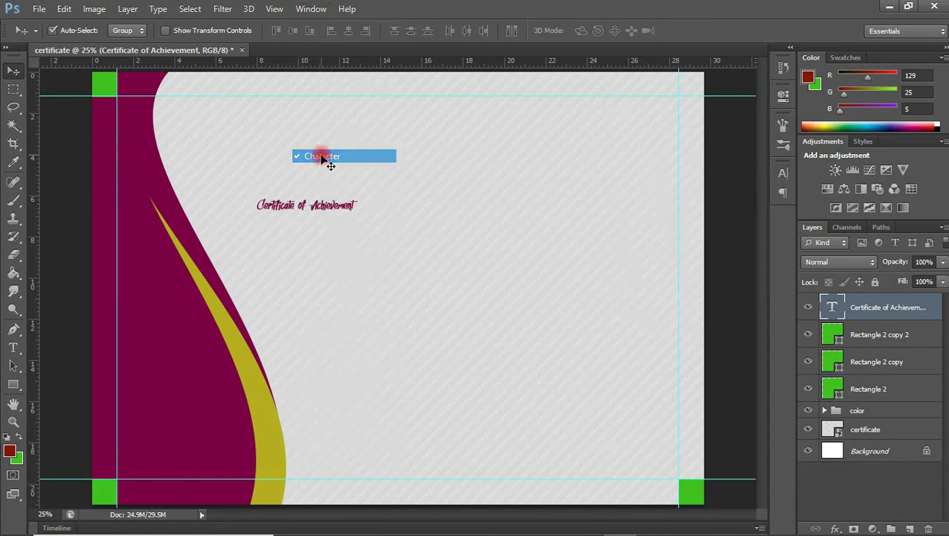
left_click(782, 172)
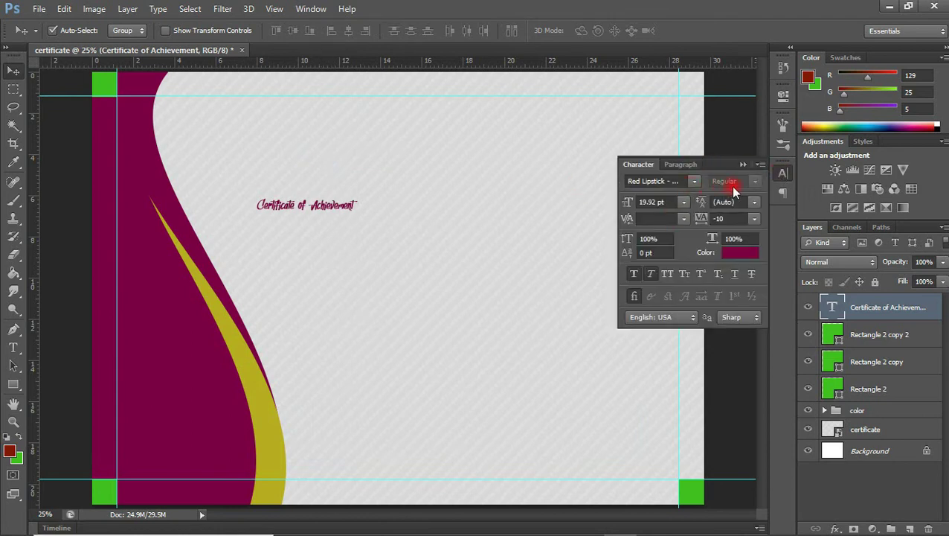
left_click(662, 183)
scroll(662, 182, "up", 5)
scroll(662, 182, "up", 2)
key("Return")
left_click(718, 218)
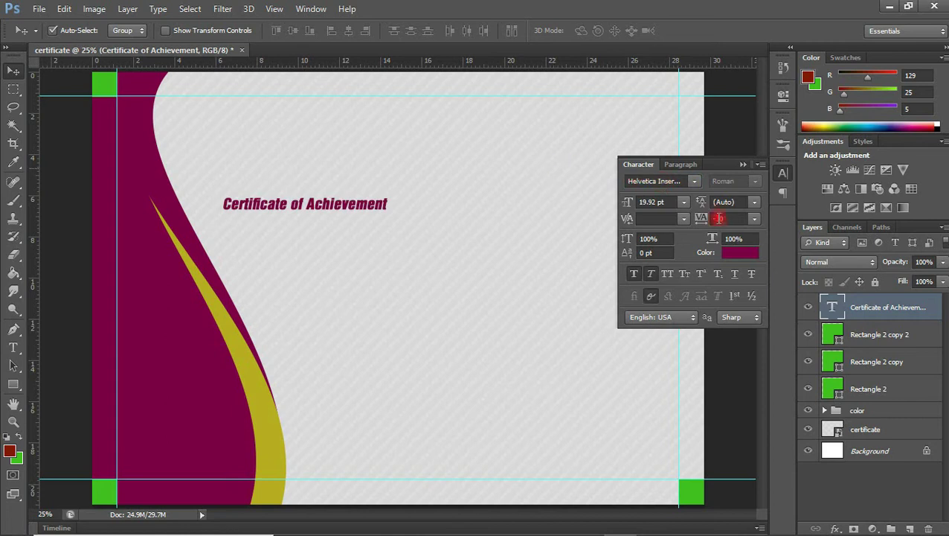
left_click(652, 275)
left_click(668, 275)
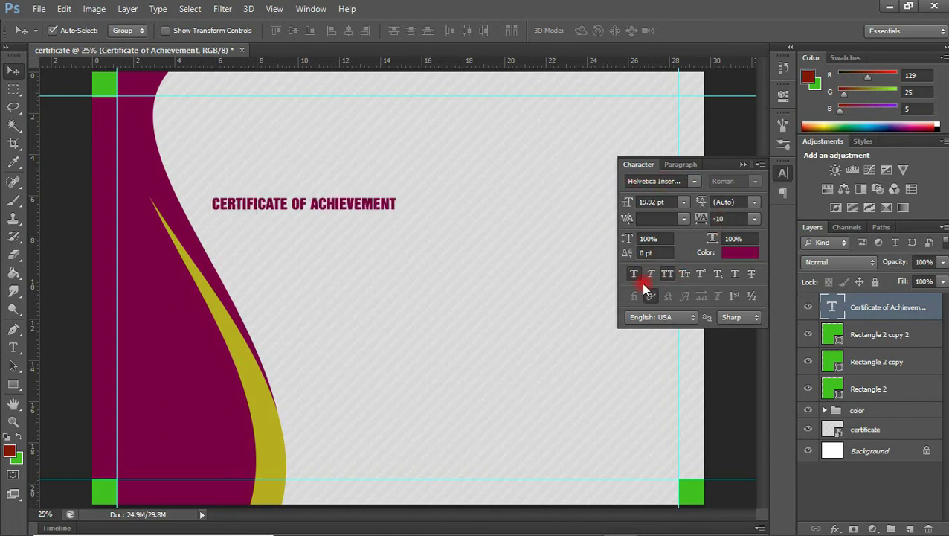
left_click(634, 274)
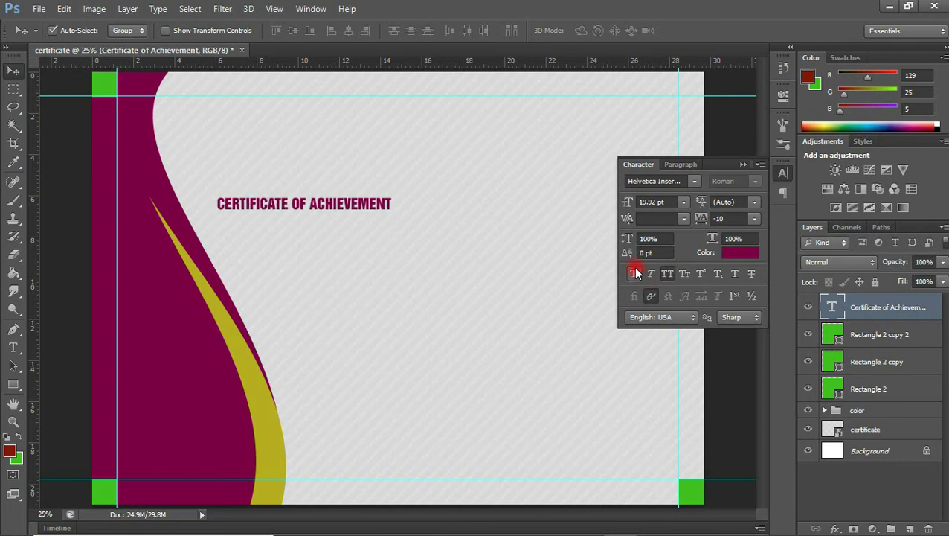
- Size the title to 48 pt and place it near the top centre
left_click(683, 201)
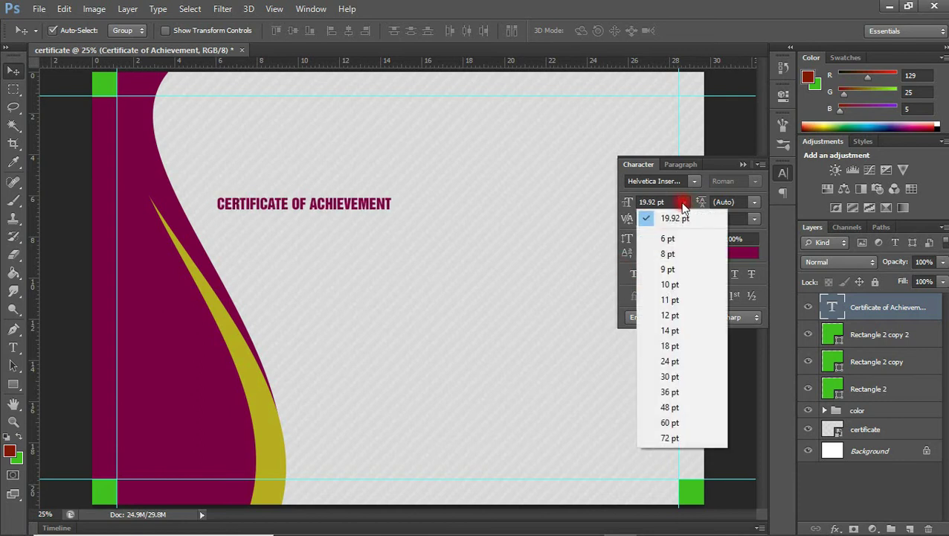
left_click(668, 425)
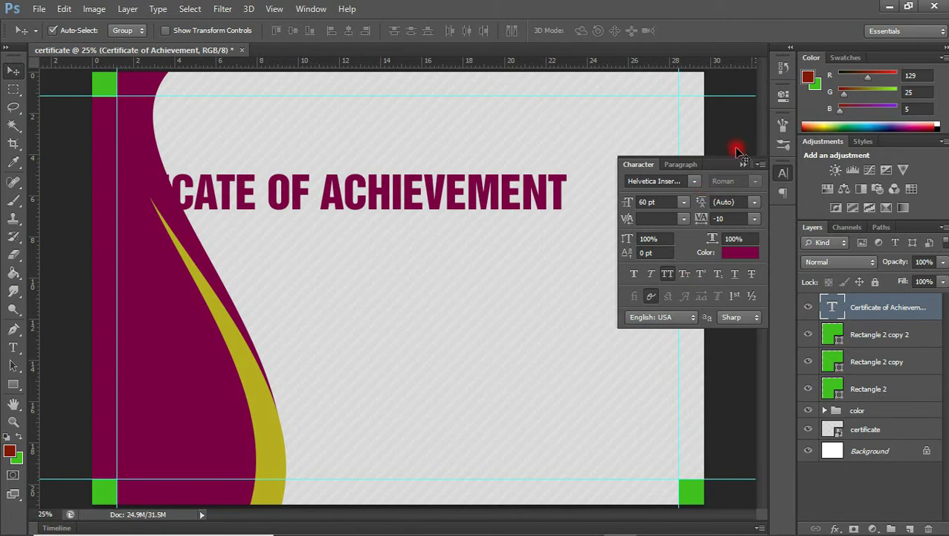
left_click(741, 166)
left_click_drag(452, 199, 571, 142)
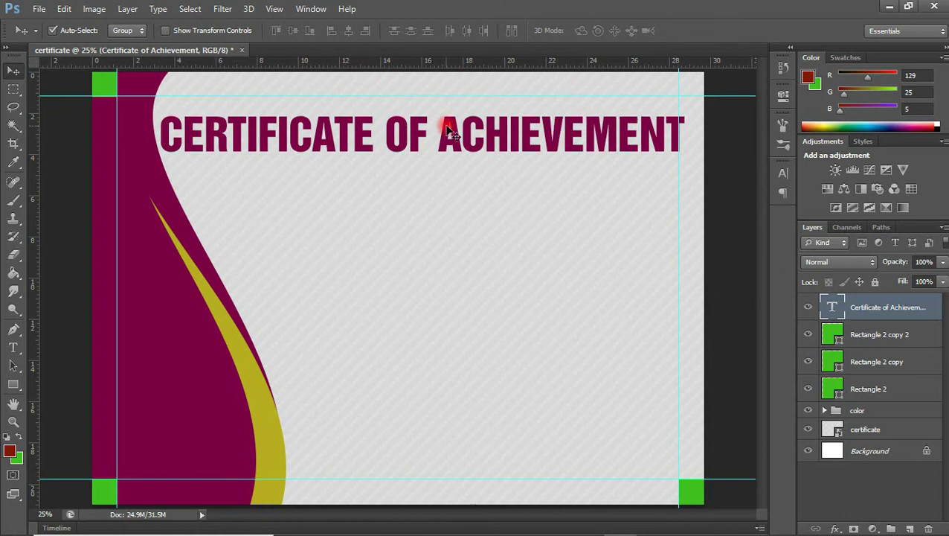
left_click(782, 173)
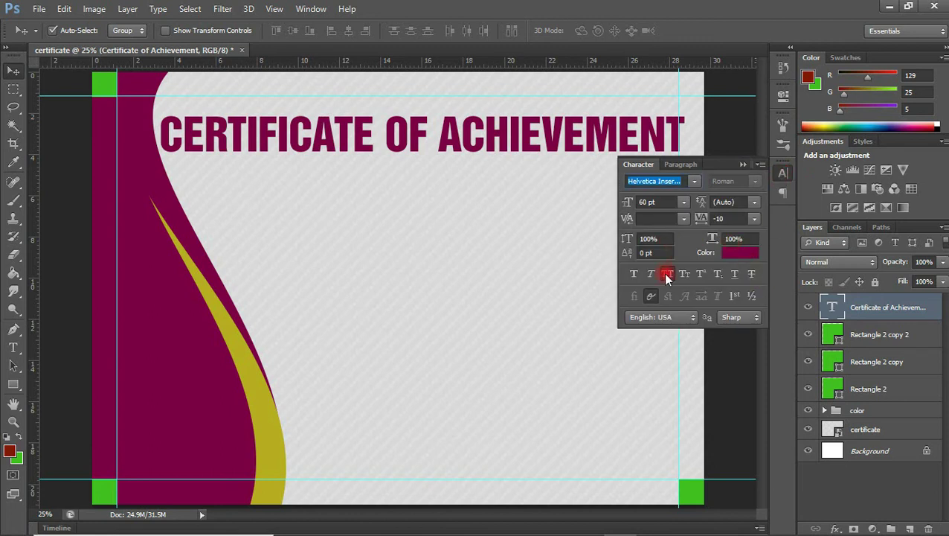
left_click_drag(683, 208, 668, 407)
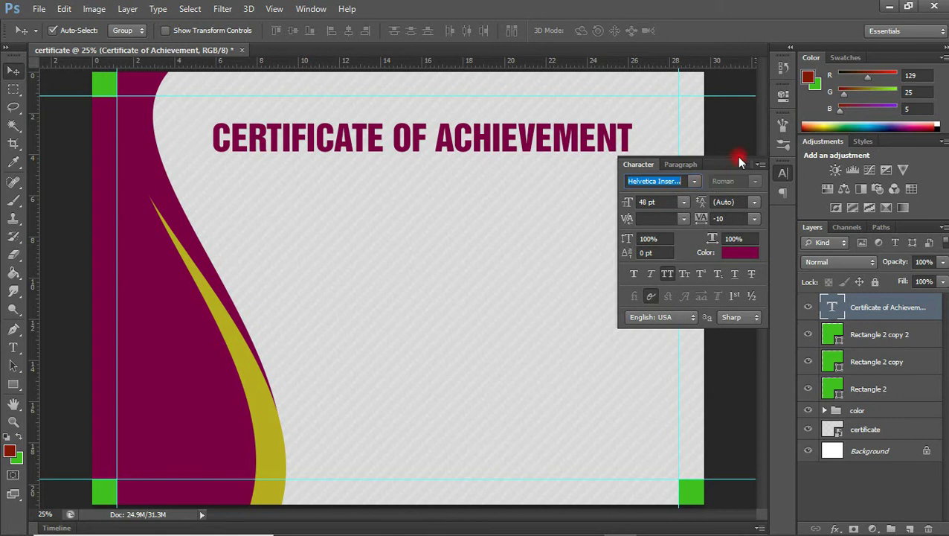
left_click(739, 161)
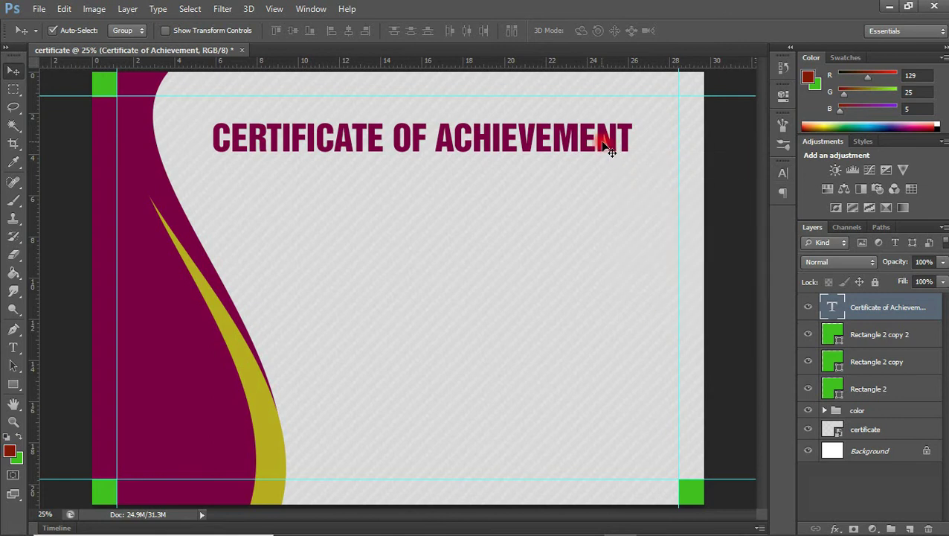
left_click_drag(605, 148, 615, 172)
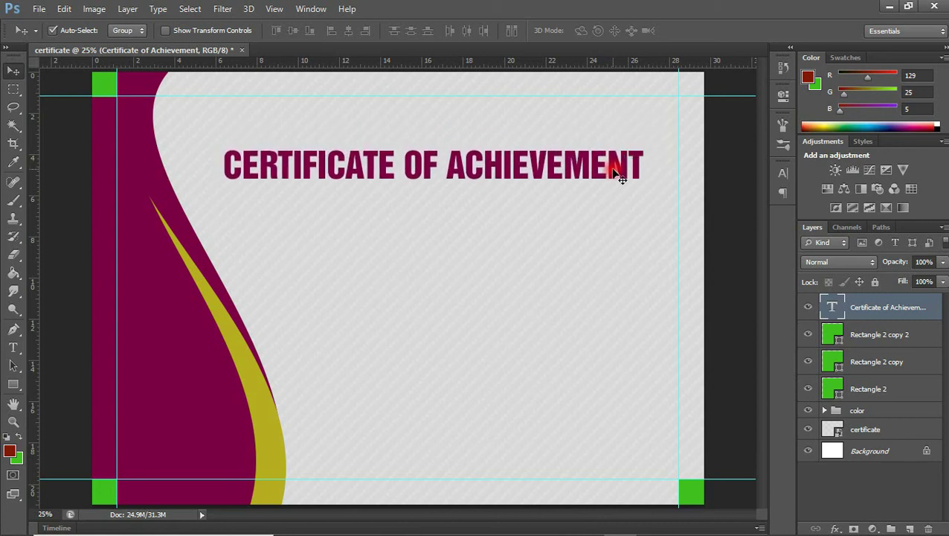
left_click_drag(554, 169, 552, 166)
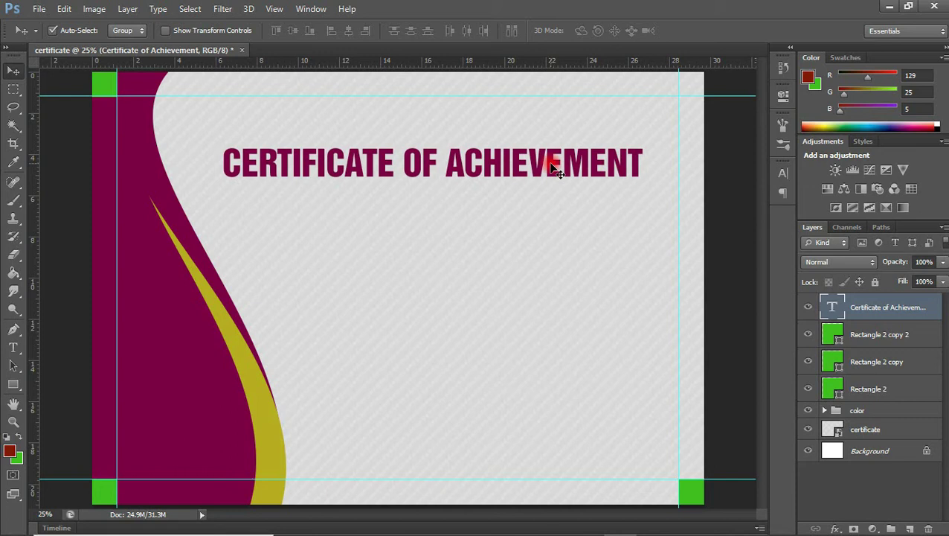
- Drag FAA DRONE CERTIFIED.png from the certificate folder into the Photoshop document
mouse_move(416, 532)
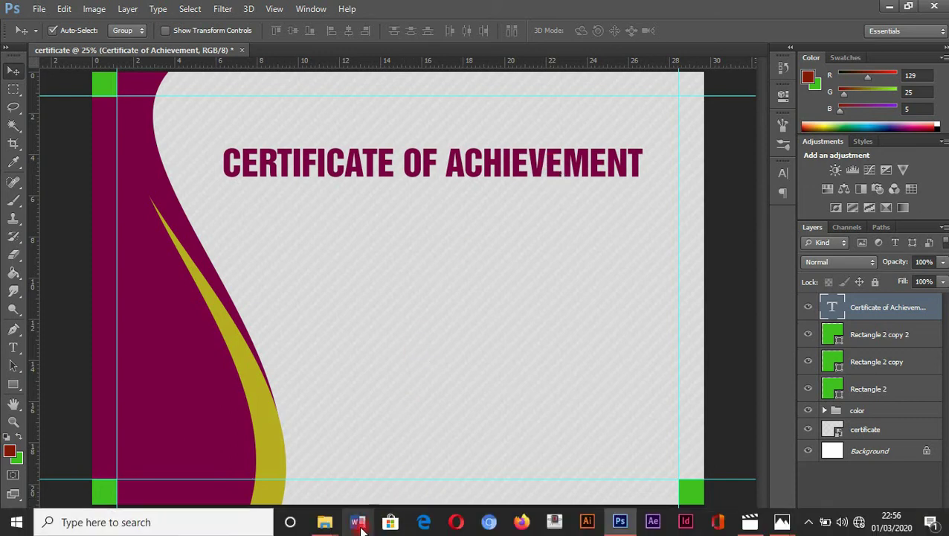
mouse_move(325, 523)
left_click(265, 471)
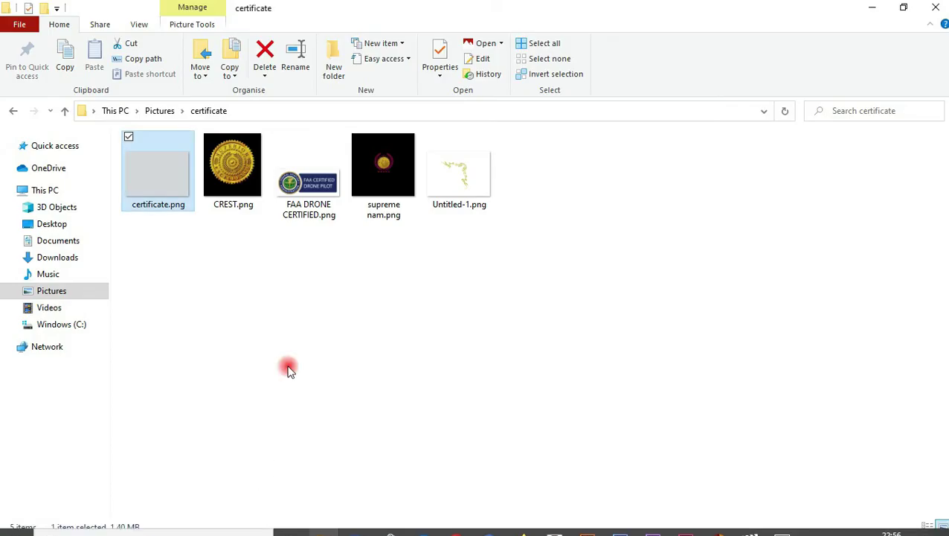
left_click_drag(309, 171, 189, 430)
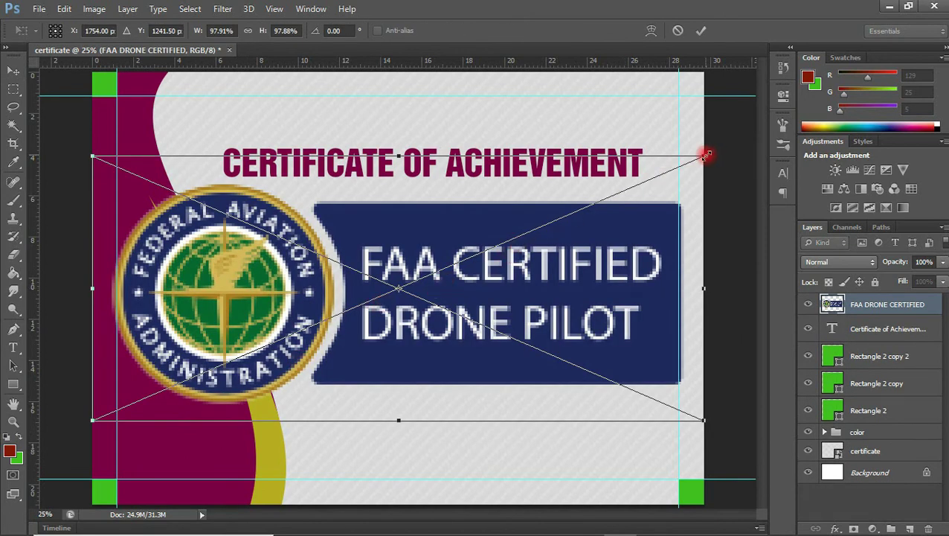
- Scale the FAA badge to about 22% in the bottom-left corner and commit it
left_click_drag(705, 154, 226, 453)
key("Return")
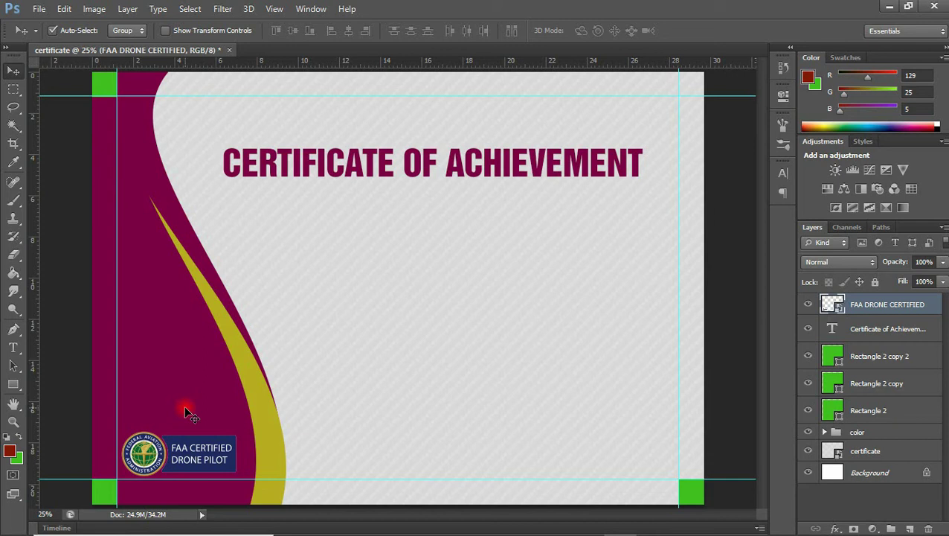
- Add the line 'THIS IS TO CERTIFY THAT' below the title
key("t")
left_click(320, 262)
type("THIS IS TO CERTIFY THAT")
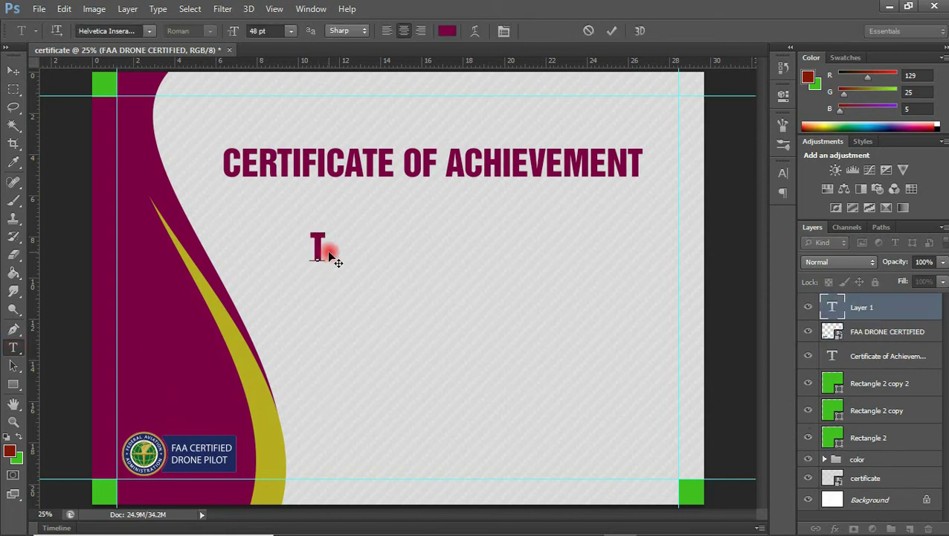
left_click(13, 71)
- Set the line to Cooper Hewitt Light Italic with tighter letter spacing
left_click(783, 173)
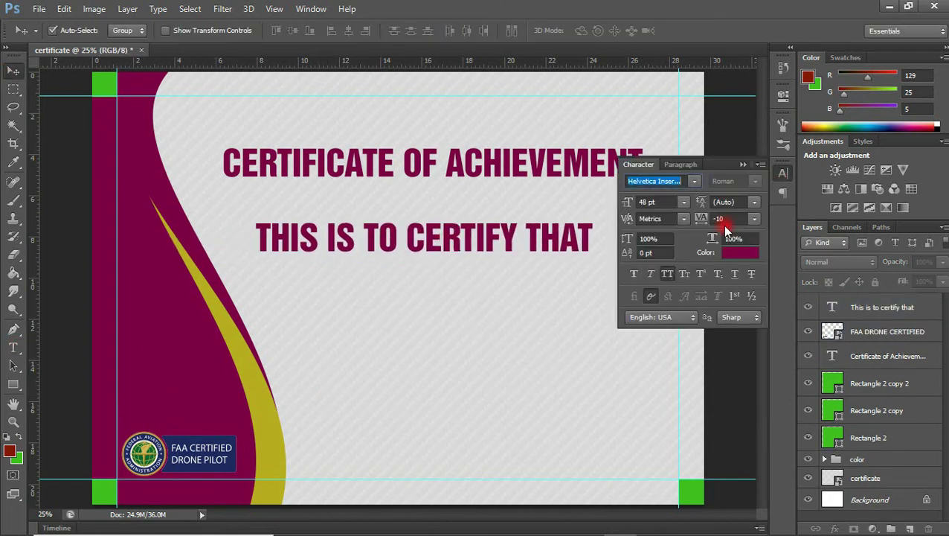
left_click(653, 181)
type("Cooper Hewitt")
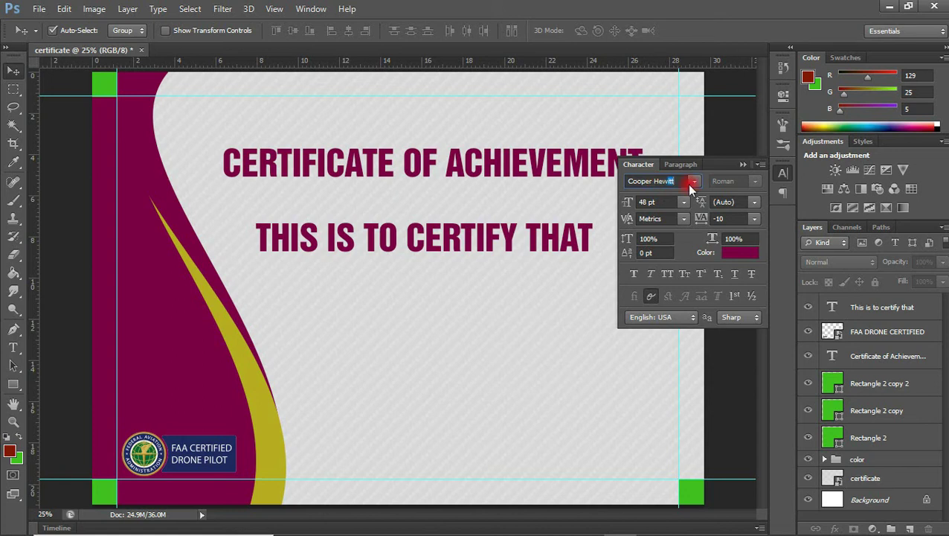
scroll(659, 181, "up", 2)
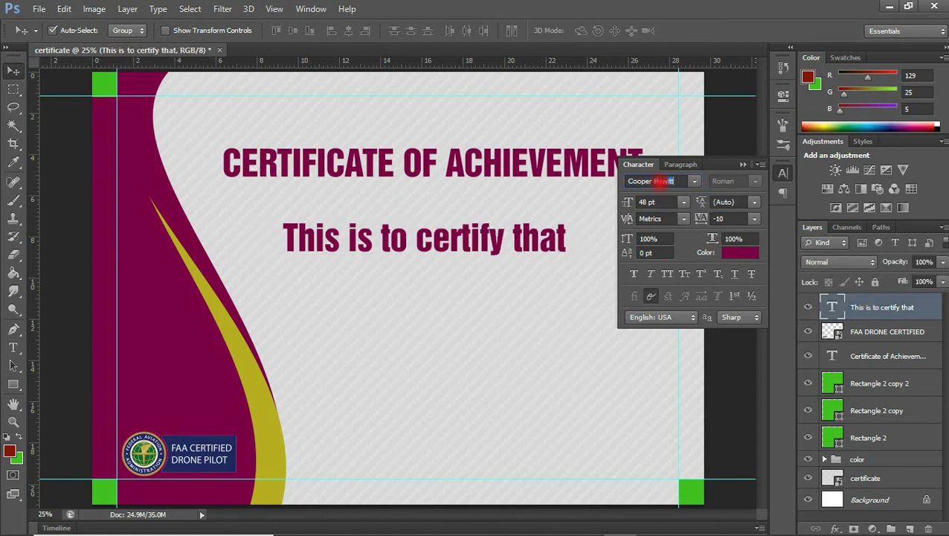
left_click(754, 181)
left_click(733, 225)
left_click(754, 181)
left_click(737, 240)
left_click(754, 218)
- Size the line to 26 pt and move it just under the title
left_click(729, 277)
left_click(684, 202)
left_click(670, 330)
left_click(683, 201)
left_click(670, 361)
left_click(684, 201)
left_click(669, 376)
left_click_drag(490, 249, 489, 213)
left_click_drag(627, 202, 605, 263)
- Type the recipient's name on a new line in the Red Lipstick font
key("t")
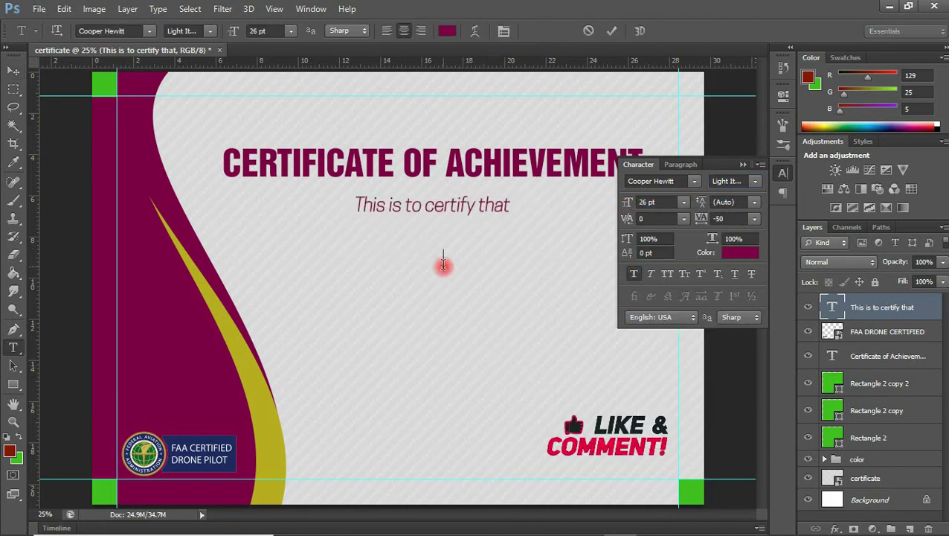
left_click(443, 264)
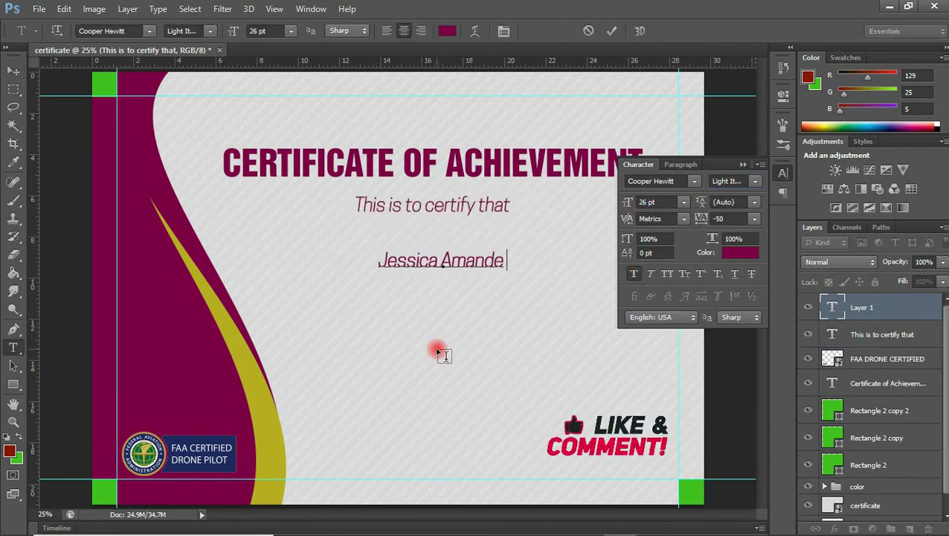
left_click(647, 180)
type("Red Lipstick - ...")
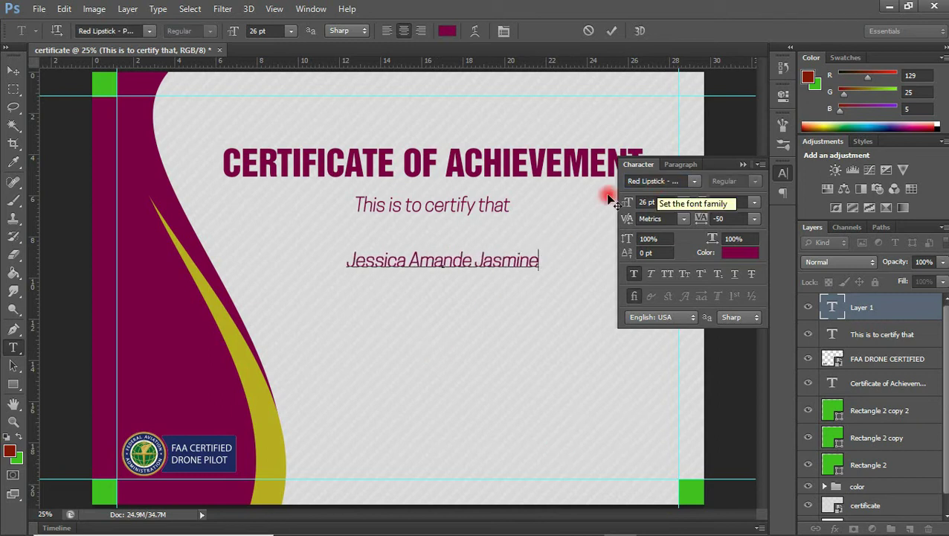
key("ctrl+Return")
key("Return")
- Set the name to 48 pt, enlarge it to about 126%, and place it under the subtitle
left_click(684, 201)
left_click(672, 405)
left_click(683, 201)
left_click(636, 275)
key("ctrl+t")
left_click_drag(584, 278, 653, 286)
key("Return")
left_click_drag(592, 243, 553, 229)
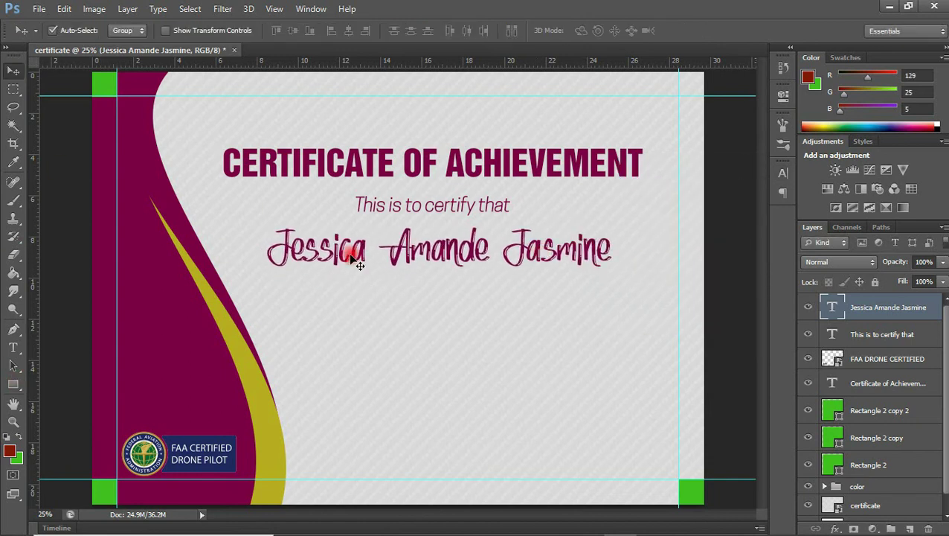
- Start the next text line, 'has', below the name
left_click(783, 173)
key("t")
left_click(276, 314)
- Type 'has successfully completed' in CentSchbk Cyrillic at 24 pt under the name
type("has")
left_click(662, 180)
key("ctrl+a")
key("Down")
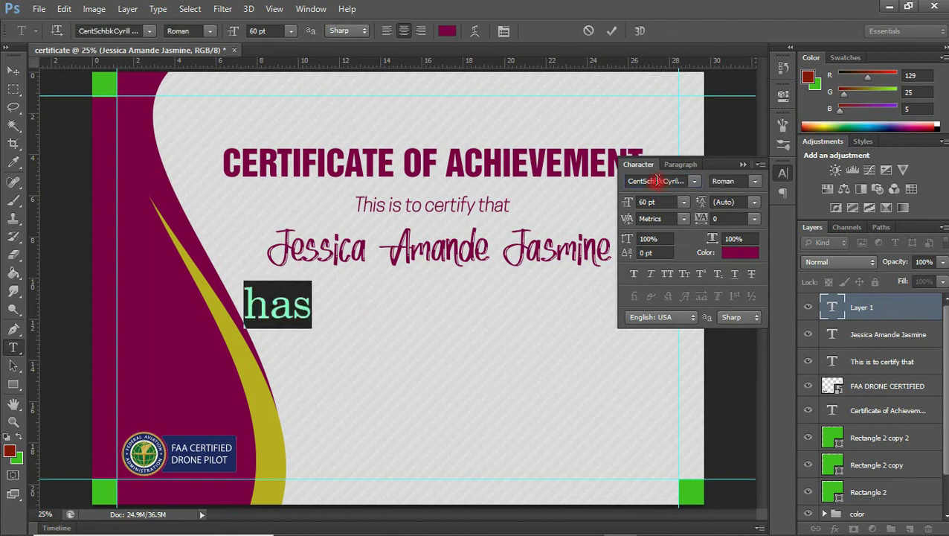
left_click(311, 305)
type("successfully completed")
key("ctrl+a")
left_click(683, 201)
left_click(654, 348)
- Continue with 'the requirements to be' and a second line, 'recognized as expert holding the following'
left_click(392, 313)
type("the requirements to be")
key("Return")
type("recognized as expert holding the following")
key("ctrl+Return")
- Shift the statement right and restyle it as 21 pt italic
key("v")
left_click_drag(417, 320, 521, 313)
left_click(684, 201)
left_click_drag(634, 201, 634, 203)
left_click(733, 181)
left_click(677, 195)
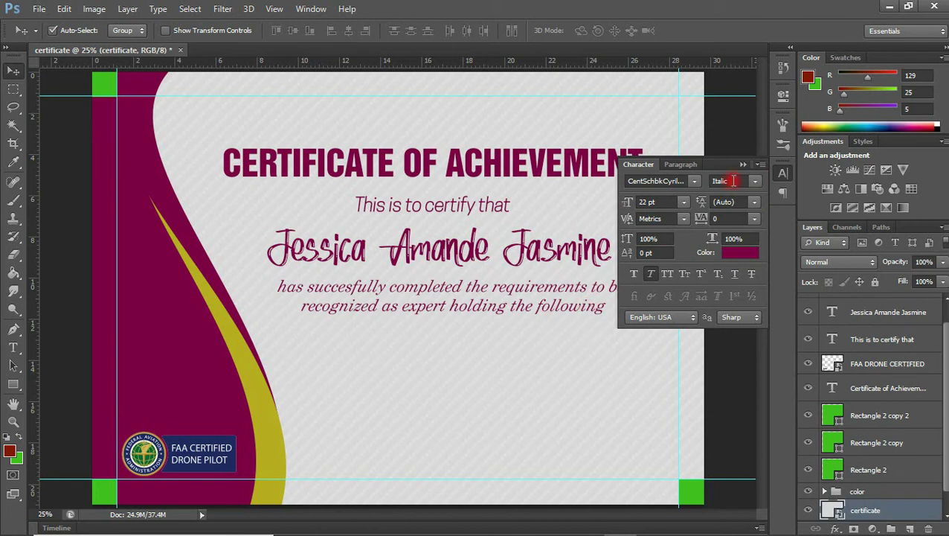
left_click(743, 164)
- Append 'certification:' to the end of the statement
left_click(564, 310)
key("t")
left_click(619, 304)
type("certification:")
key("ctrl+Return")
key("v")
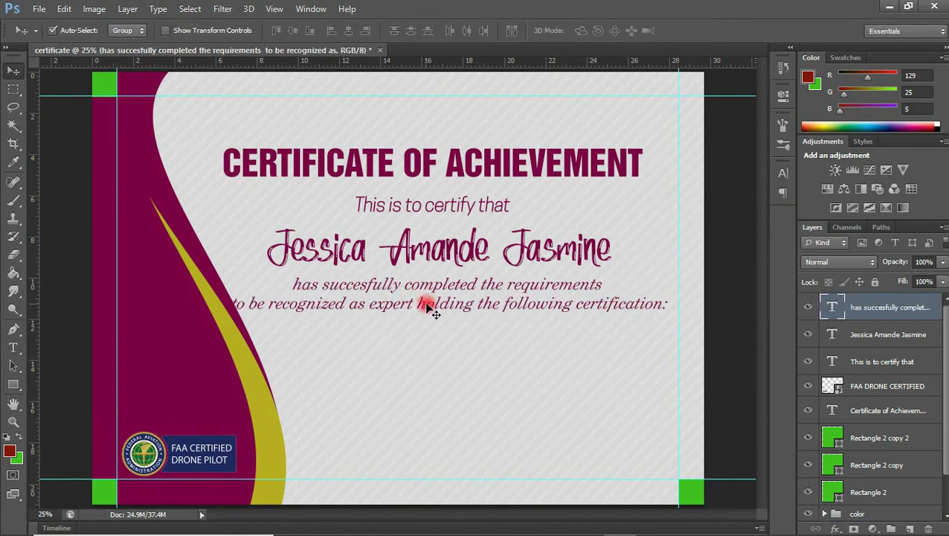
- Insert the word 'an' before 'expert' in the statement
key("t")
left_click(372, 302)
type("an")
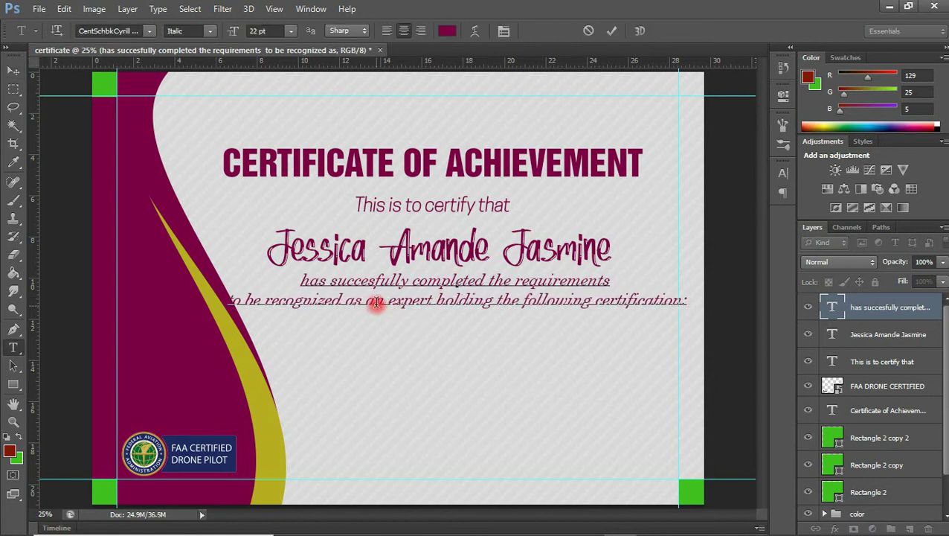
key("ctrl+Return")
key("v")
left_click(782, 173)
left_click(733, 165)
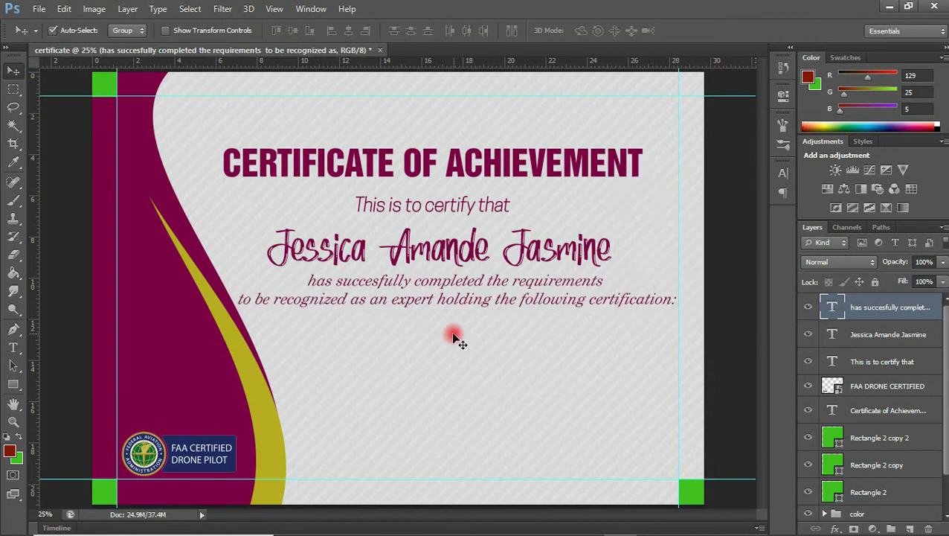
key("t")
left_click(306, 119)
- Type a centred 'Federal Aviation Administration College' line at the top of the certificate
type("Federal")
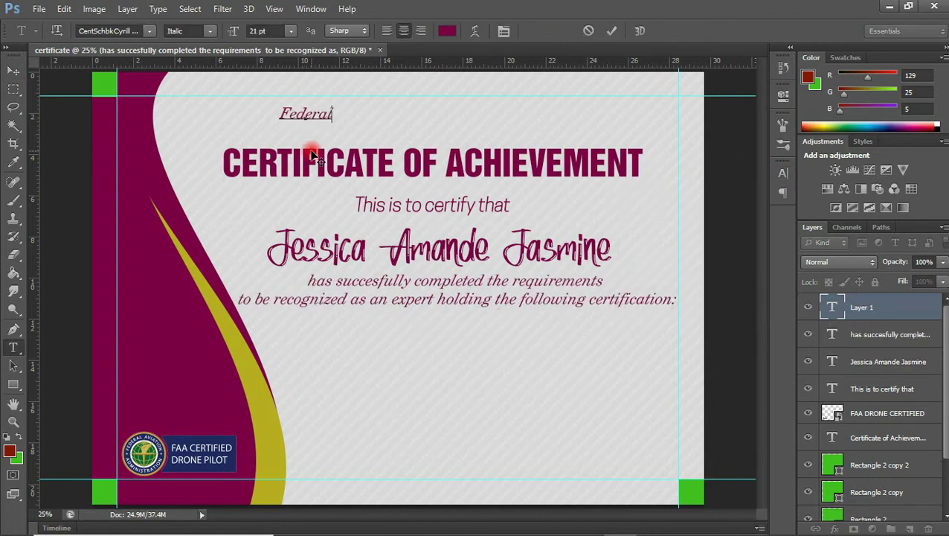
type(" Aviation Administration")
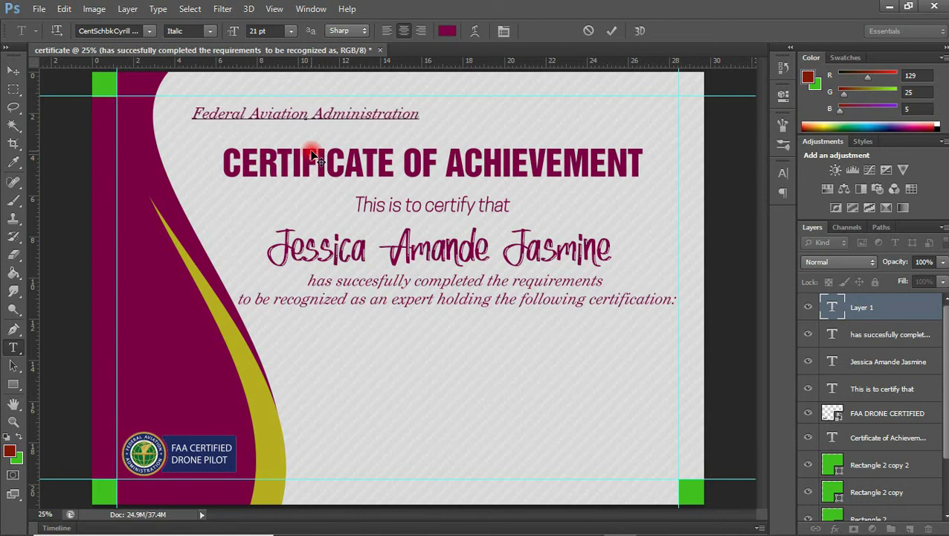
left_click_drag(312, 155, 406, 152)
type("Cellege of pilo")
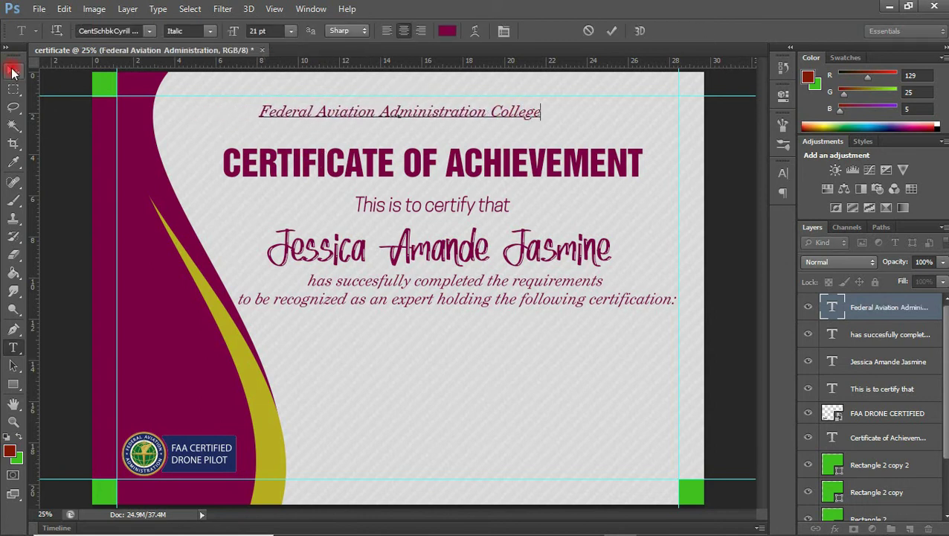
key("BackSpace")
key("BackSpace")
key("BackSpace")
key("BackSpace")
type("Pilo")
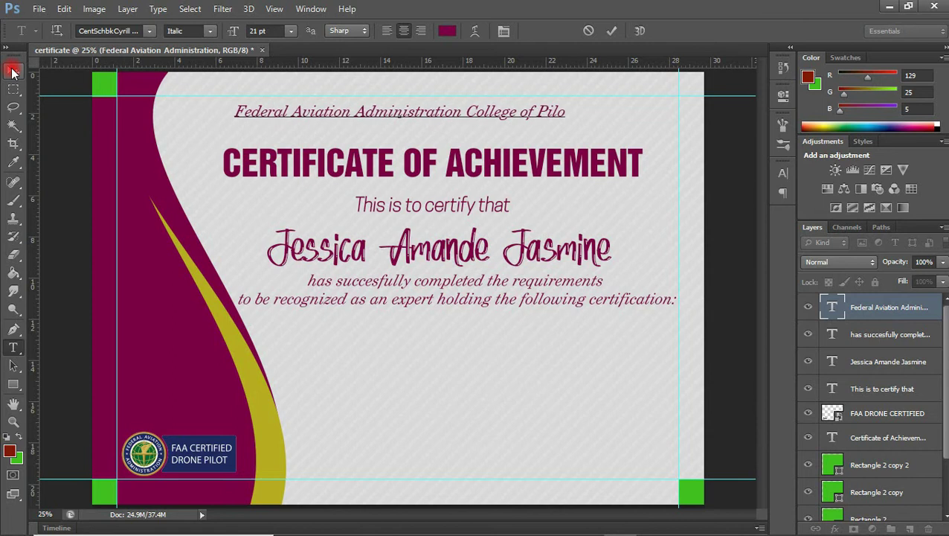
type("ting")
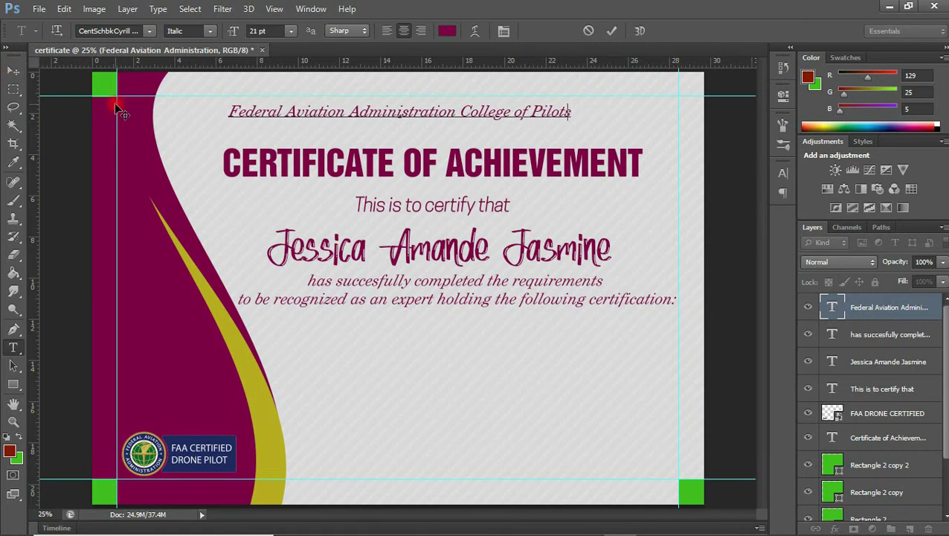
key("BackSpace")
key("BackSpace")
key("BackSpace")
key("BackSpace")
key("BackSpace")
key("BackSpace")
key("BackSpace")
key("BackSpace")
key("BackSpace")
key("BackSpace")
key("BackSpace")
key("BackSpace")
left_click(11, 68)
- Reposition the new title line, the heading, certify line and name to tighten spacing
left_click_drag(422, 112, 452, 121)
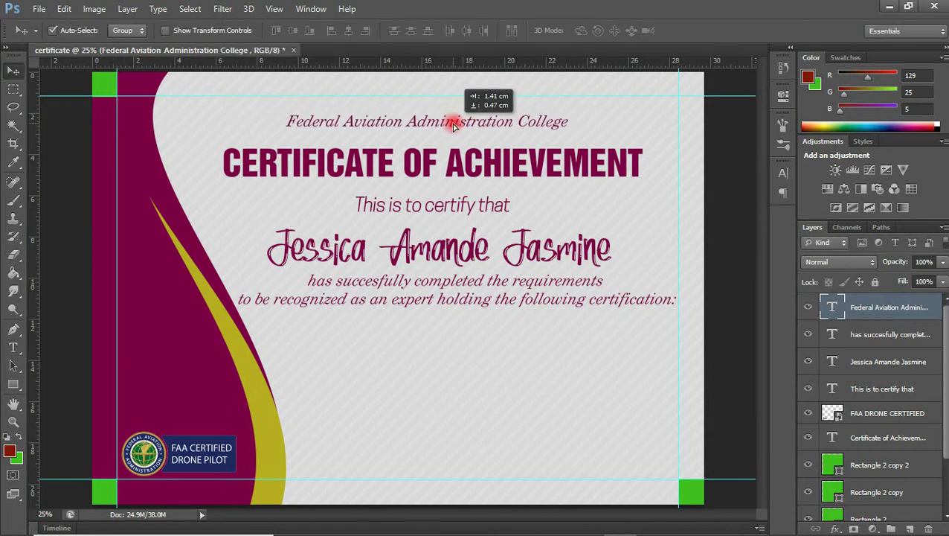
left_click_drag(421, 175, 409, 197)
left_click_drag(426, 246, 426, 241)
left_click(14, 347)
- Add the code line 'TW233, 6YT4R, JTR4V, SH734' in Cooper Hewitt Medium below the paragraph
left_click(315, 364)
type("tw")
key("ctrl+a")
left_click(147, 32)
type("Cooper")
key("Return")
left_click(215, 114)
key("BackSpace")
type("TW233, 6YT4R, J")
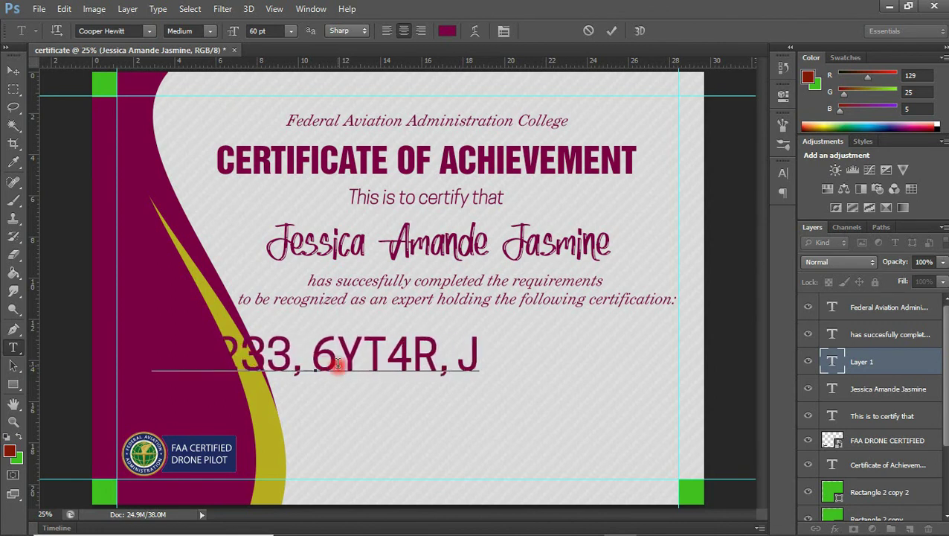
type("TR4V, SH734")
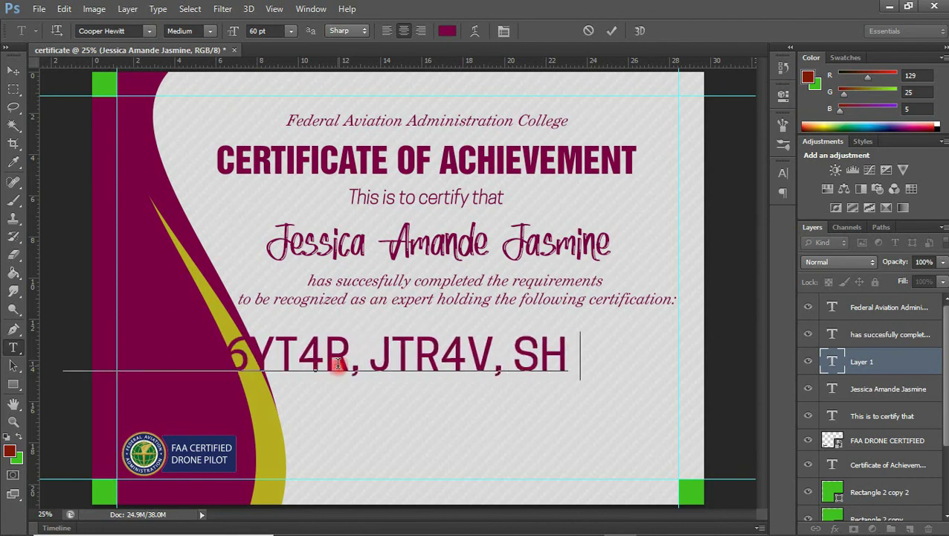
left_click(611, 30)
- Add a 'DRONE PILOT' text line beneath the codes
left_click(370, 408)
type("DR")
key("BackSpace")
type("RONE PILOT")
left_click(13, 70)
- Centre both lines under the paragraph and set the code line in Helvetica Inserat 24 pt
left_click(889, 388)
left_click(783, 173)
left_click(684, 202)
left_click(647, 365)
left_click_drag(485, 356, 485, 321)
left_click_drag(472, 400, 555, 382)
left_click_drag(521, 320, 536, 340)
left_click(660, 186)
type("Helvetica I")
left_click(684, 201)
left_click(654, 351)
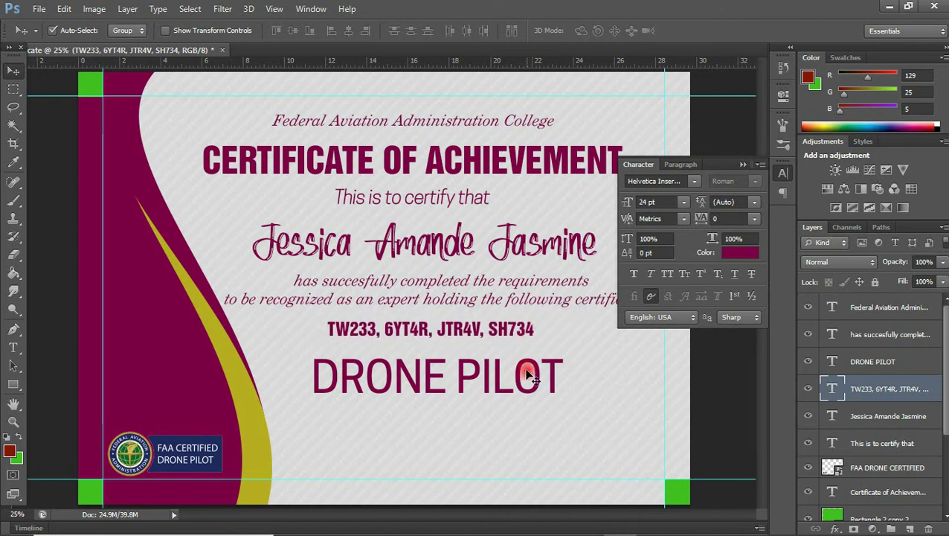
- Set DRONE PILOT in smaller Helvetica Inserat and place it just under the code line
left_click(521, 375)
left_click(657, 181)
type("Helvetica I")
left_click(683, 202)
left_click(669, 377)
left_click_drag(519, 372, 513, 343)
left_click(743, 164)
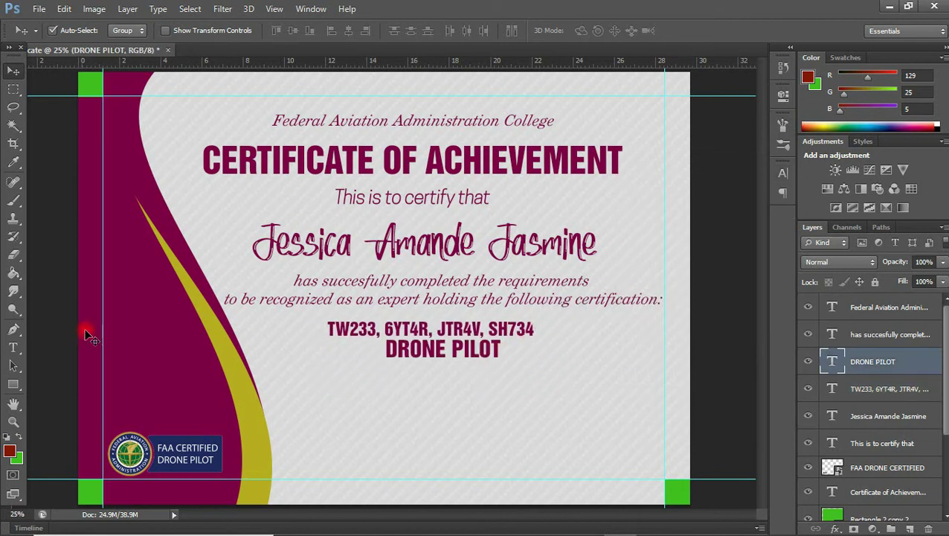
- Create a 'TRAINING COORDINATOR' label and a duplicate to its right retyped as 'VALIDATION DATE'
key("t")
left_click(294, 439)
type("TRAINING C OORDINATOR")
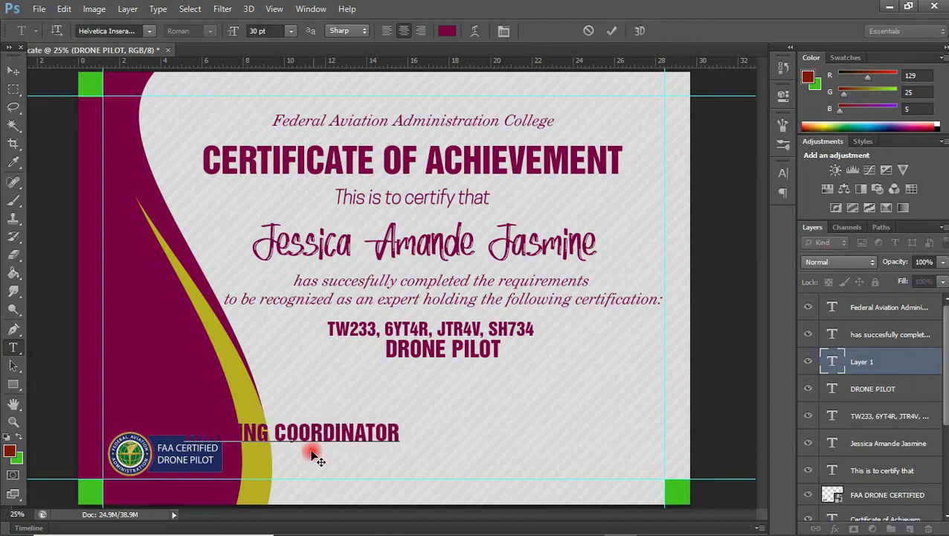
key("ctrl+Return")
key("v")
key("ctrl+j")
key("shift+Right")
key("shift+Right")
key("shift+Right")
key("shift+Right")
key("shift+Right")
key("shift+Right")
key("shift+Right")
key("shift+Right")
double_click(476, 433)
type("VALIDATION DATE")
key("ctrl+Return")
- Make both labels 14 pt italic and move them near the bottom edge
left_click(784, 173)
left_click(684, 202)
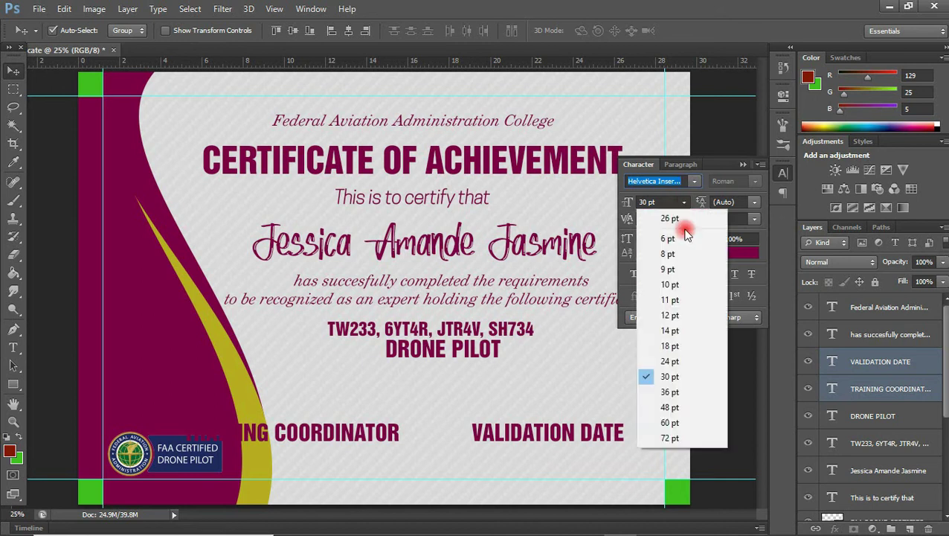
left_click(794, 328)
left_click(650, 274)
left_click_drag(372, 434, 384, 467)
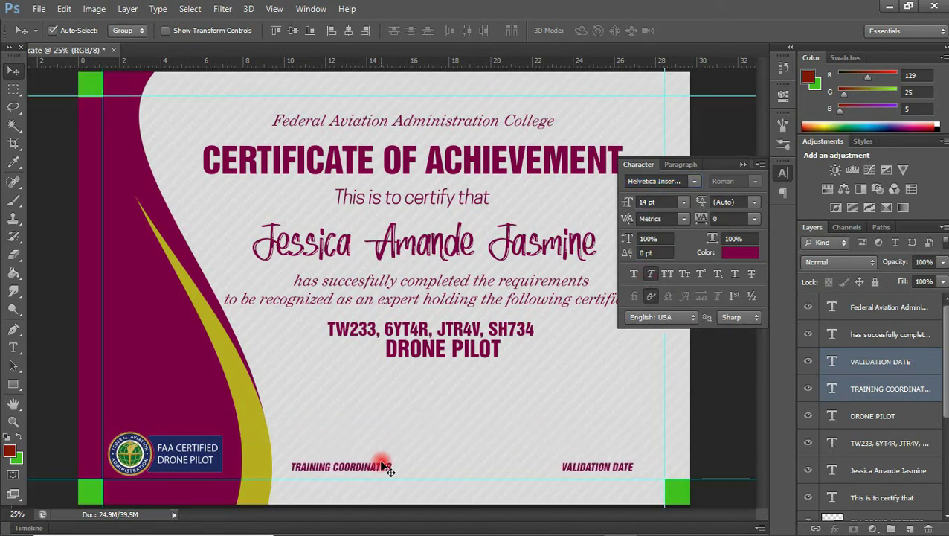
left_click(584, 321)
left_click(741, 164)
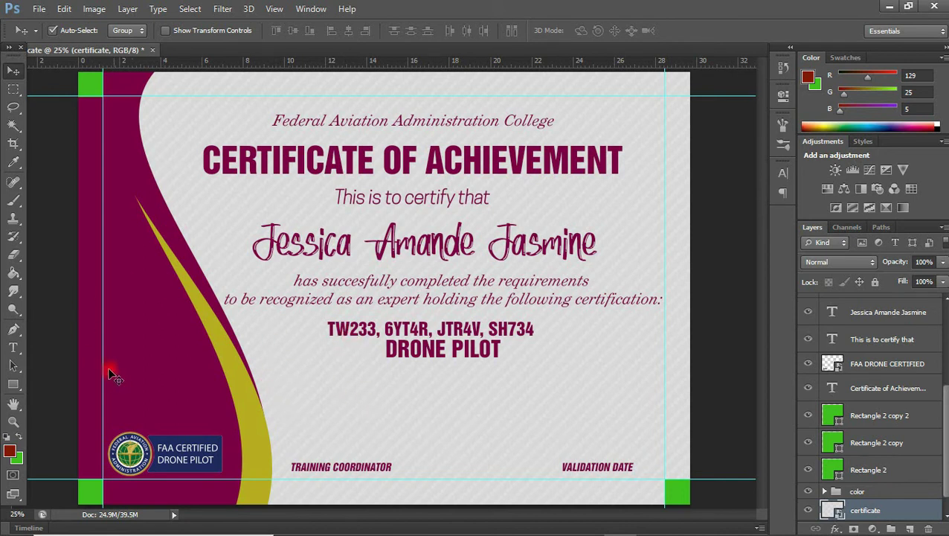
- Draw a wide no-fill rectangle with a 3 pt maroon outline below DRONE PILOT
left_click(17, 384)
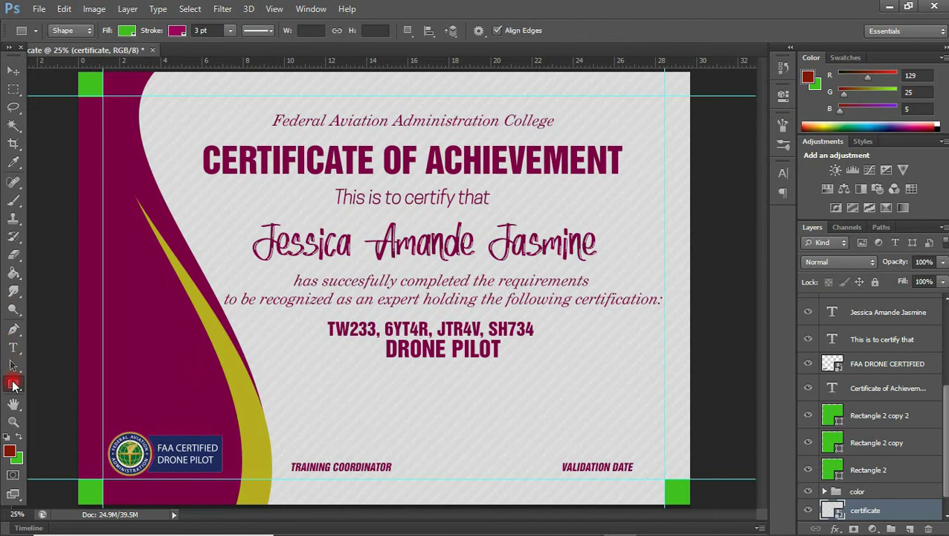
left_click(127, 30)
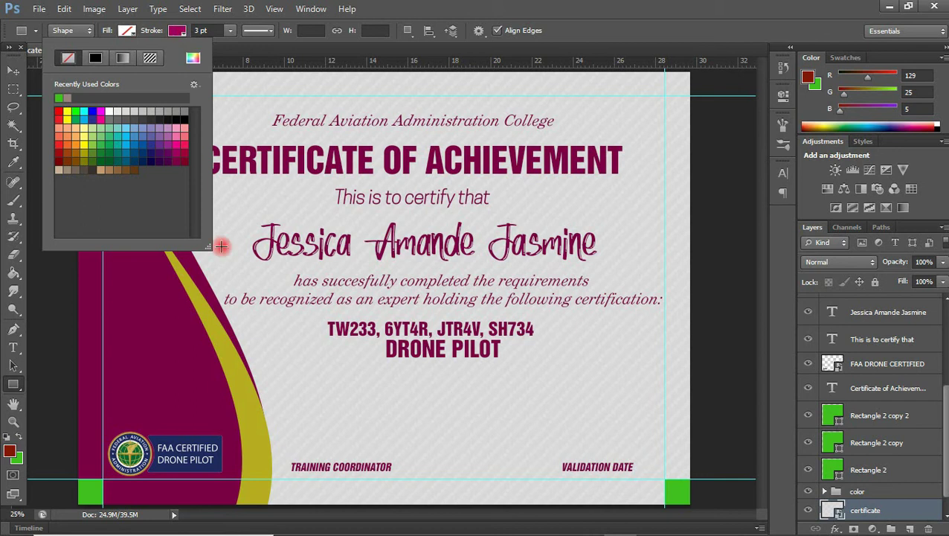
left_click(272, 375)
left_click_drag(272, 374, 629, 410)
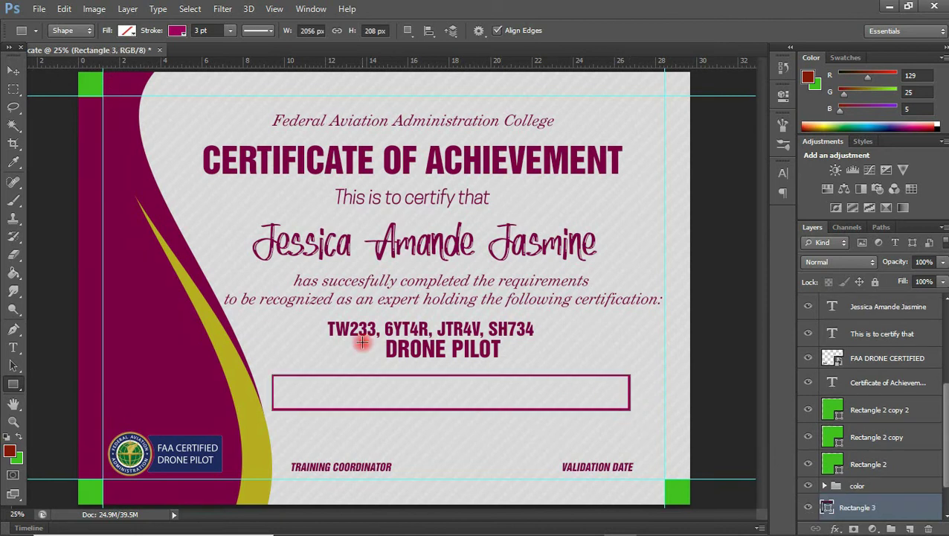
left_click(15, 71)
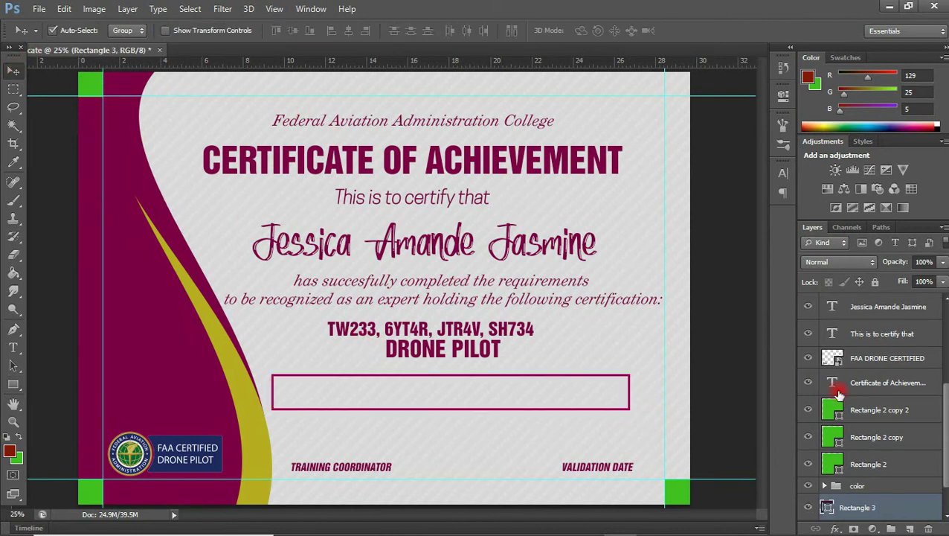
right_click(892, 508)
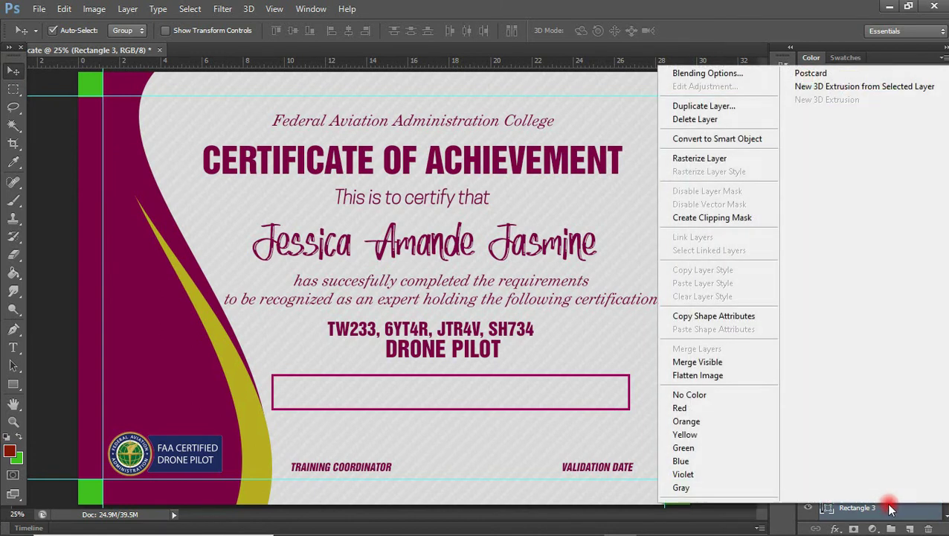
- Rasterize the rectangle layer and delete its top edge
left_click(732, 173)
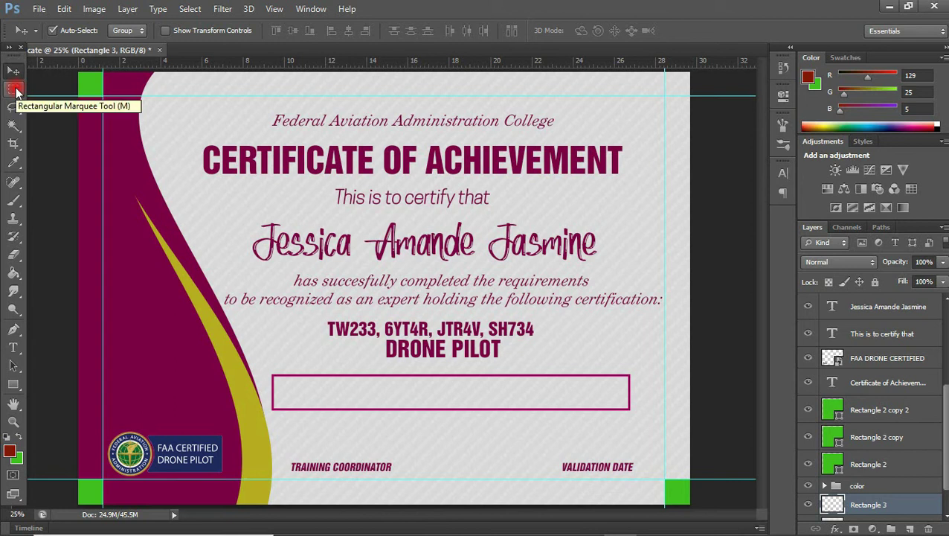
left_click(11, 90)
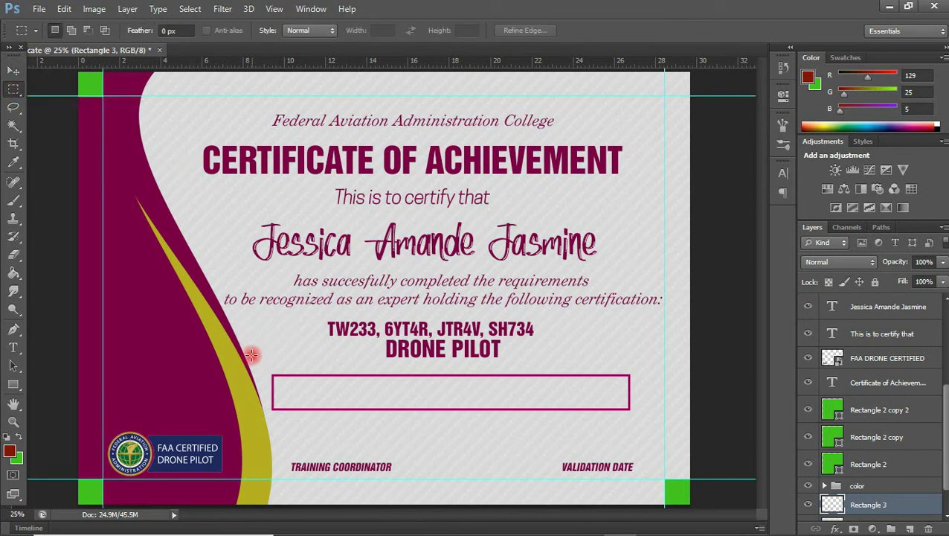
left_click_drag(252, 359, 638, 398)
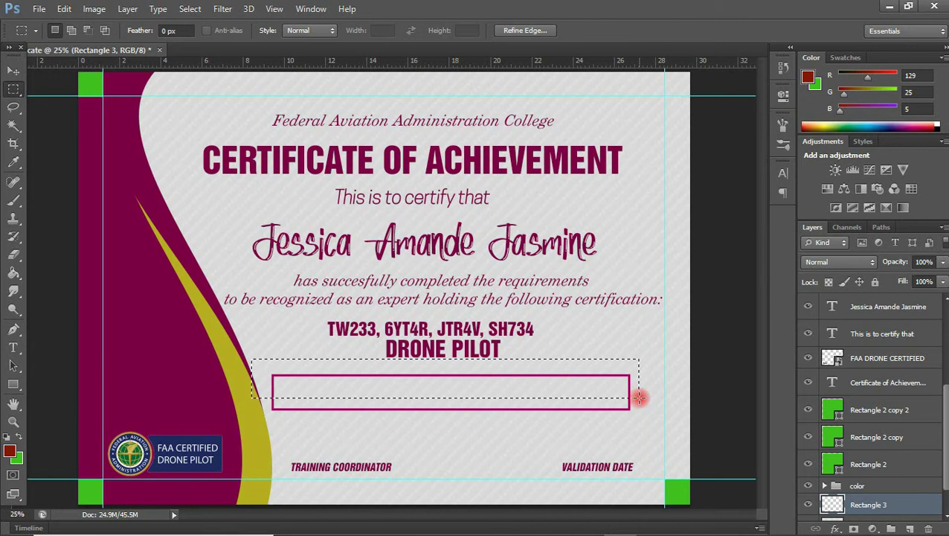
key("Delete")
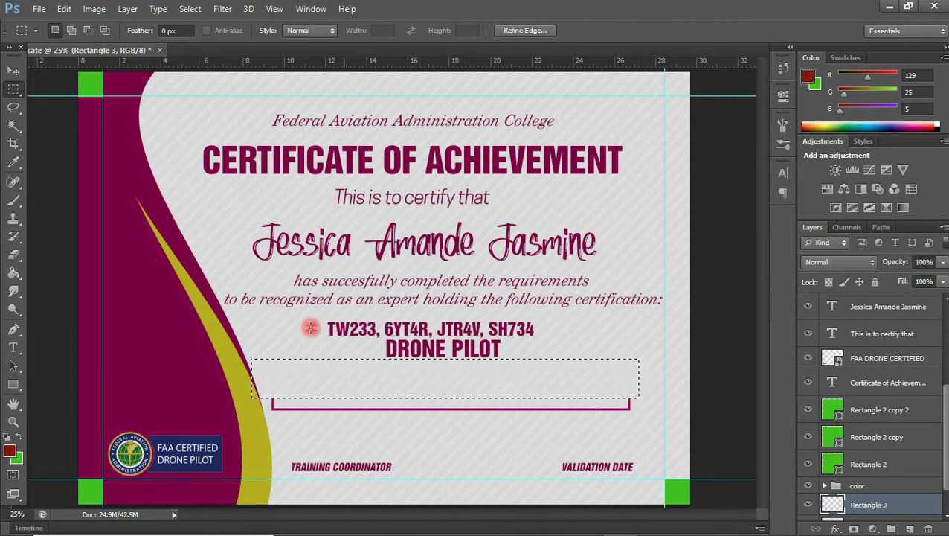
key("ctrl+d")
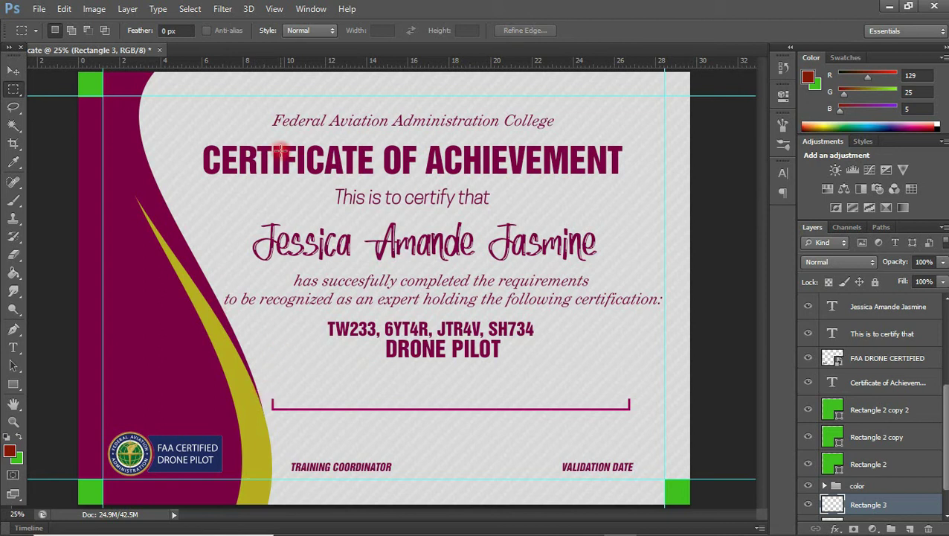
- Cut the right end of the remaining line and paste it back as a separate layer
left_click(190, 8)
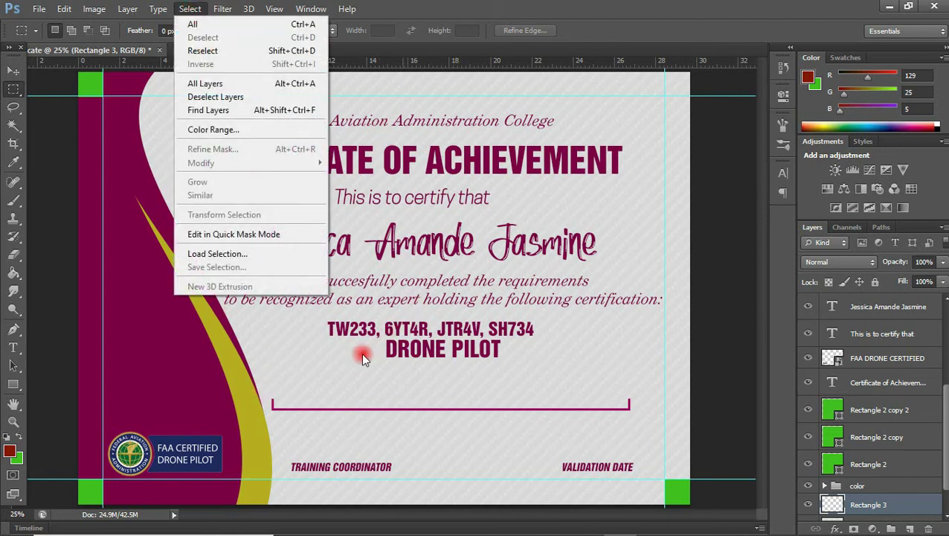
left_click(291, 361)
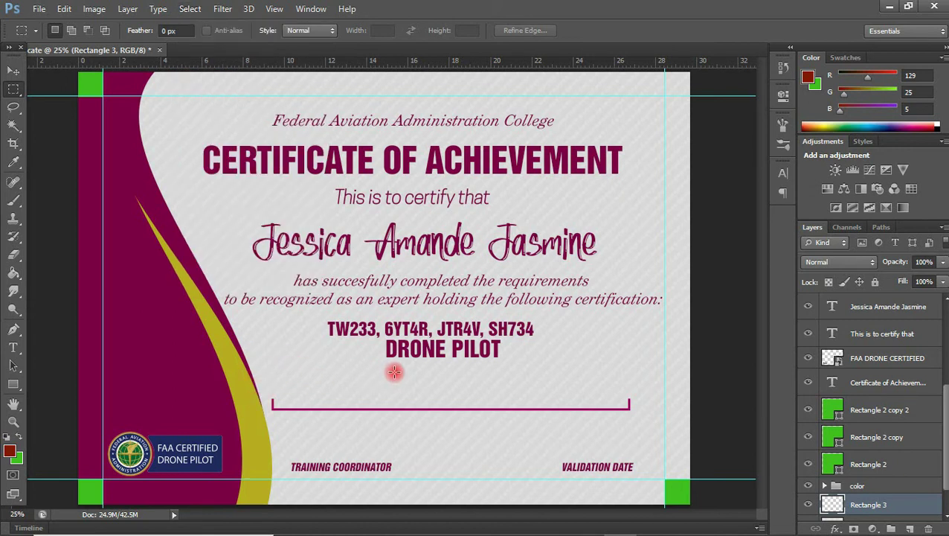
left_click_drag(443, 365, 666, 436)
left_click_drag(606, 416, 633, 414)
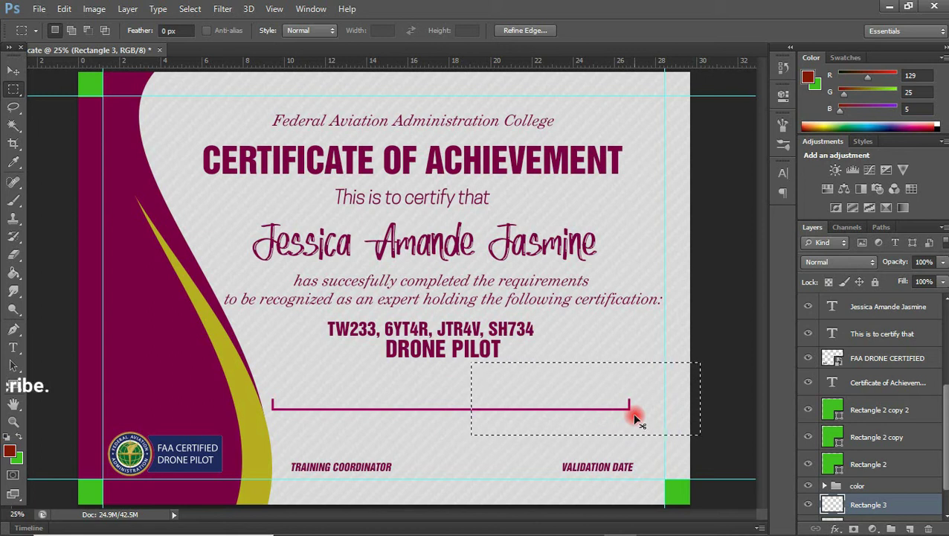
key("Delete")
key("ctrl+d")
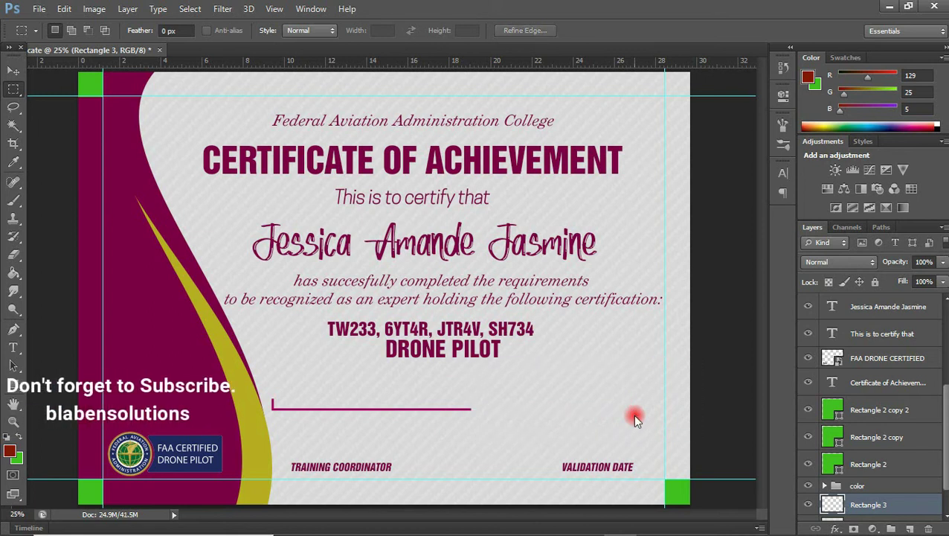
key("ctrl+v")
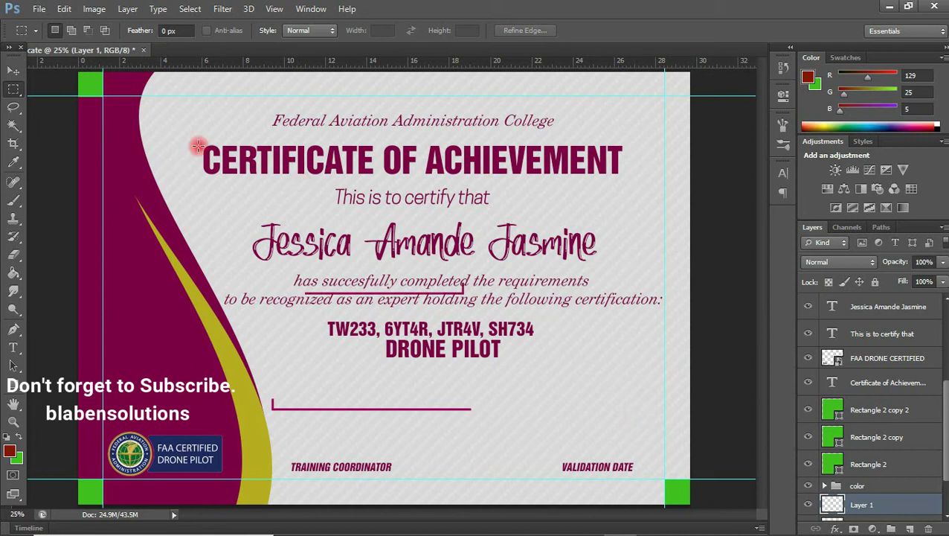
- Undo an accidental move of the paragraph while positioning the pasted line piece
left_click(13, 70)
left_click_drag(469, 287, 442, 338)
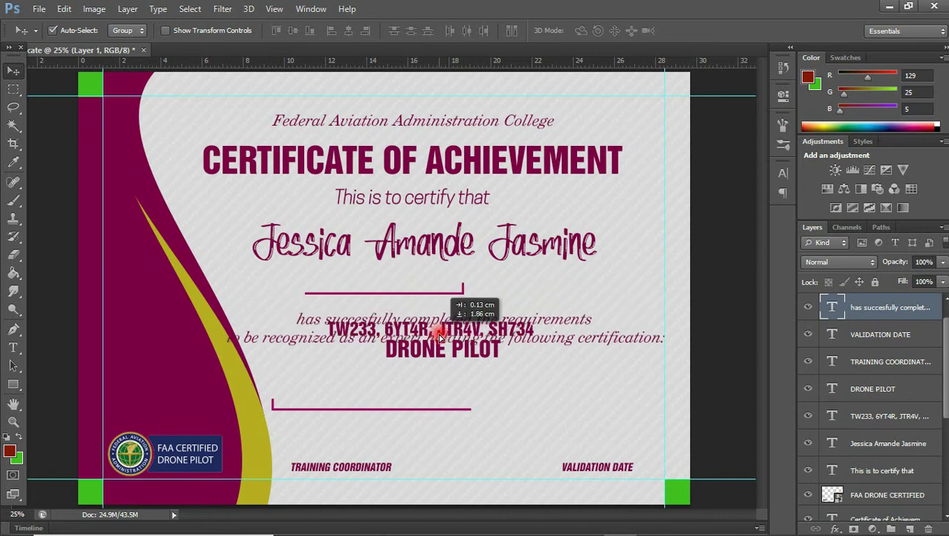
key("ctrl+z")
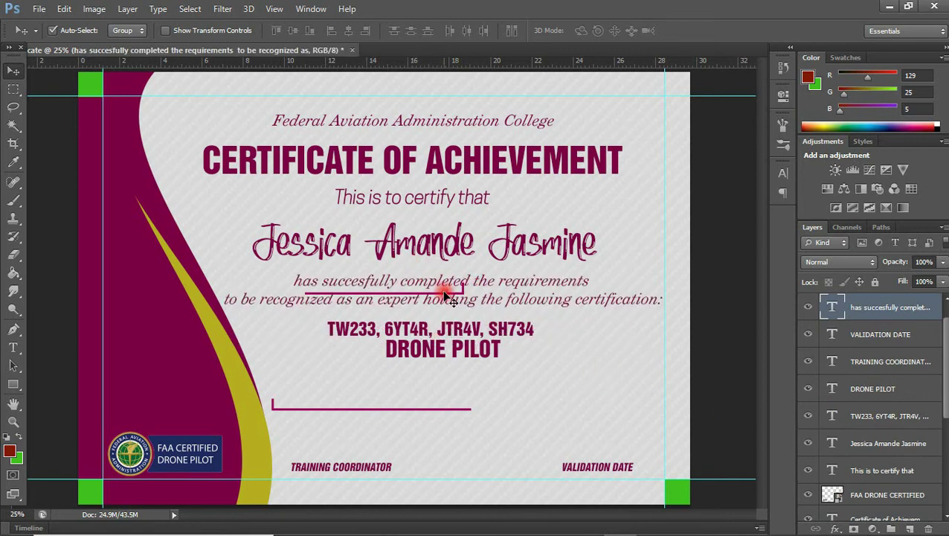
key("ctrl+alt+z")
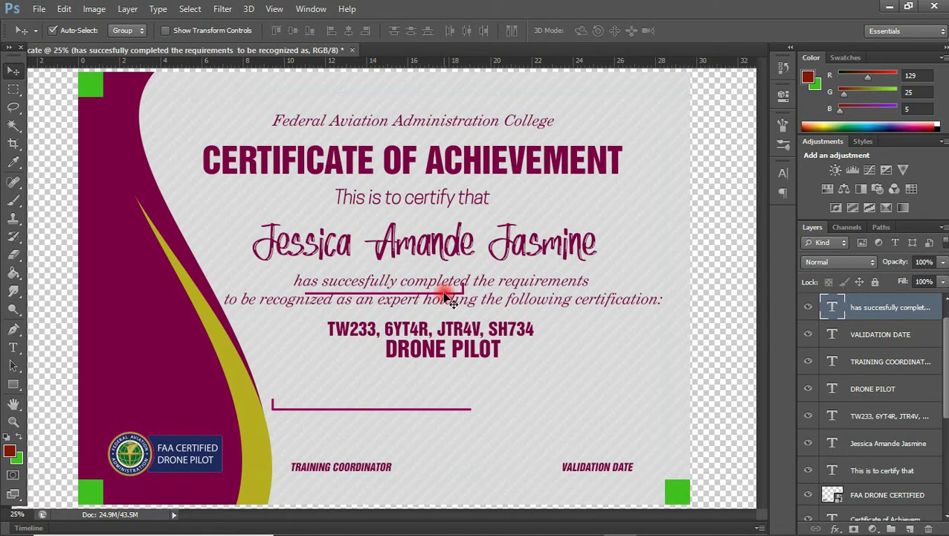
key("ctrl+shift+z")
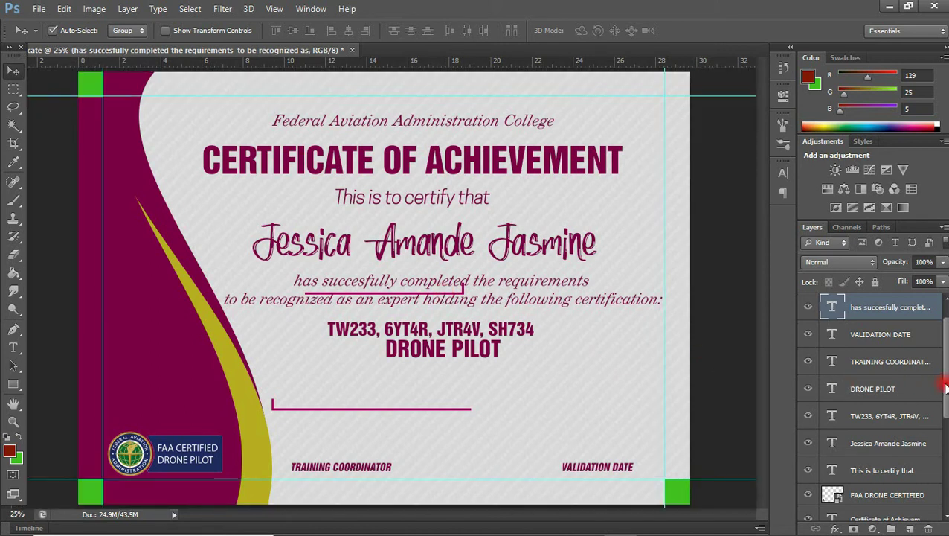
- Identify the short line's layer, Layer 1, and move it down just above the long line
scroll(945, 388, "down", 5)
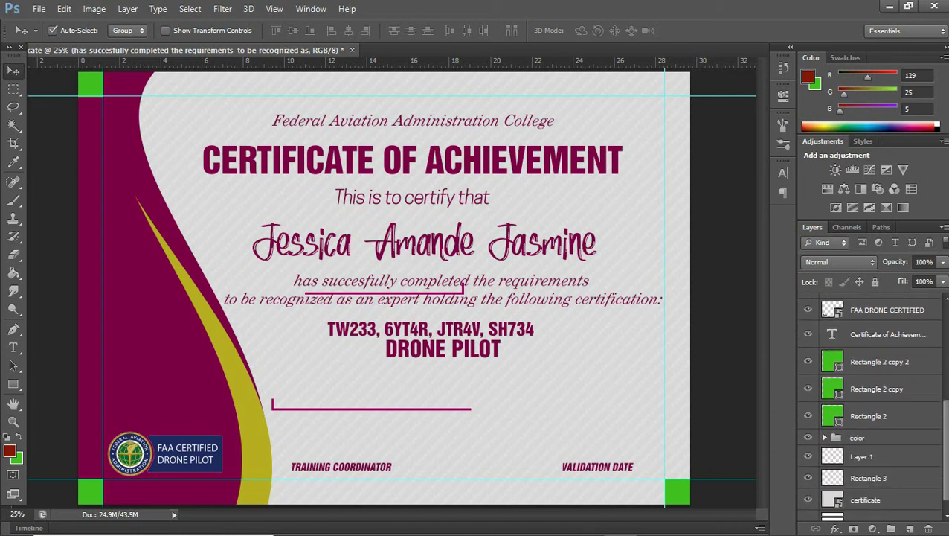
scroll(870, 406, "down", 1)
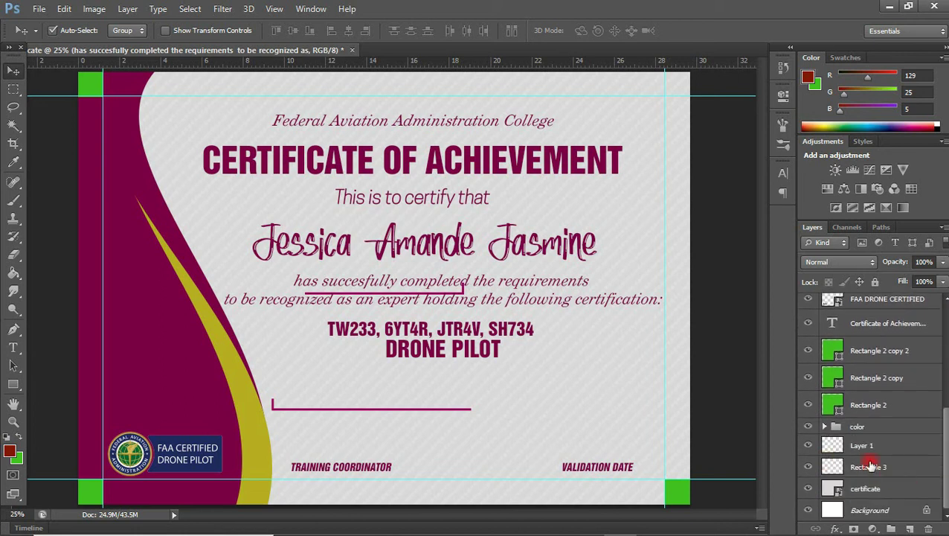
left_click(806, 468)
left_click(806, 469)
left_click(808, 445)
left_click(809, 445)
left_click(833, 445)
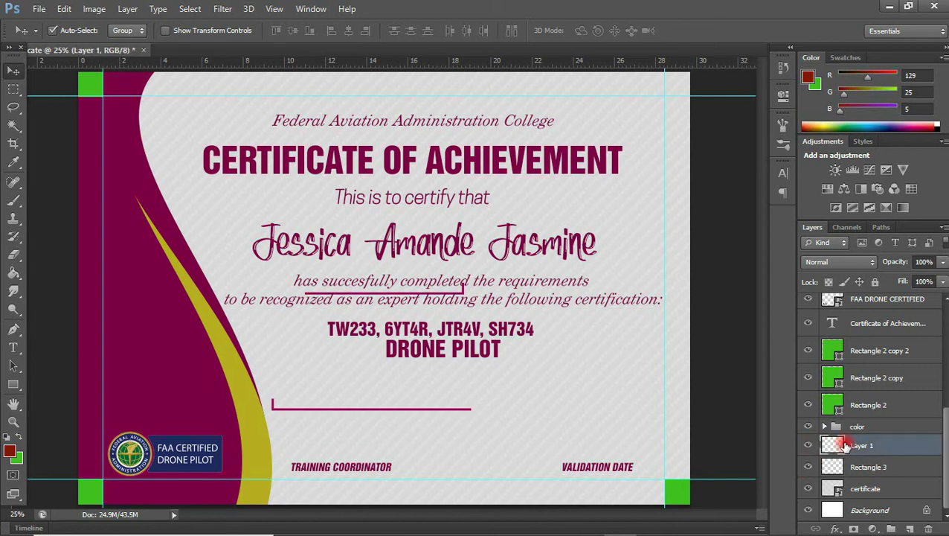
key("ctrl+t")
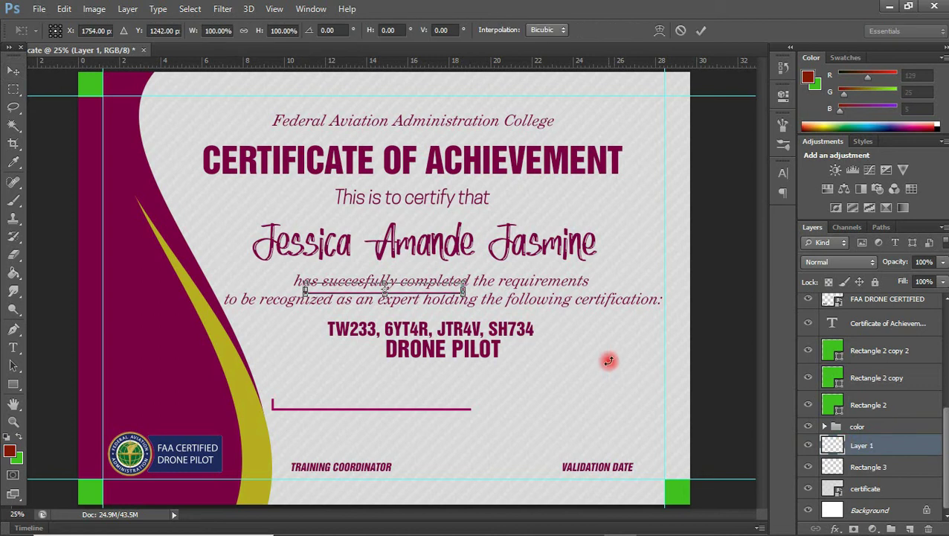
left_click_drag(450, 293, 464, 399)
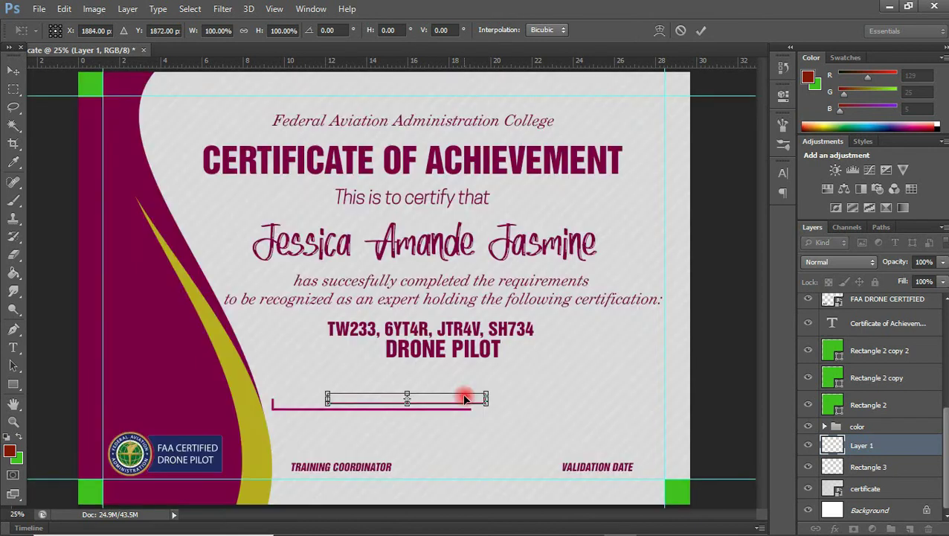
key("Return")
key("shift+Down")
key("shift+Down")
key("shift+Down")
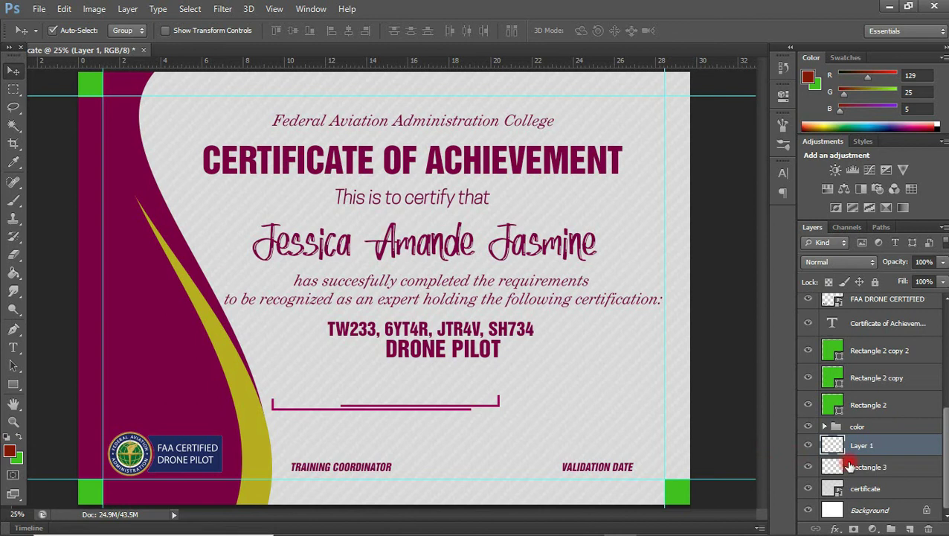
- Merge the two line layers into one and narrow the combined line to about 84% width
left_click(849, 466, "shift")
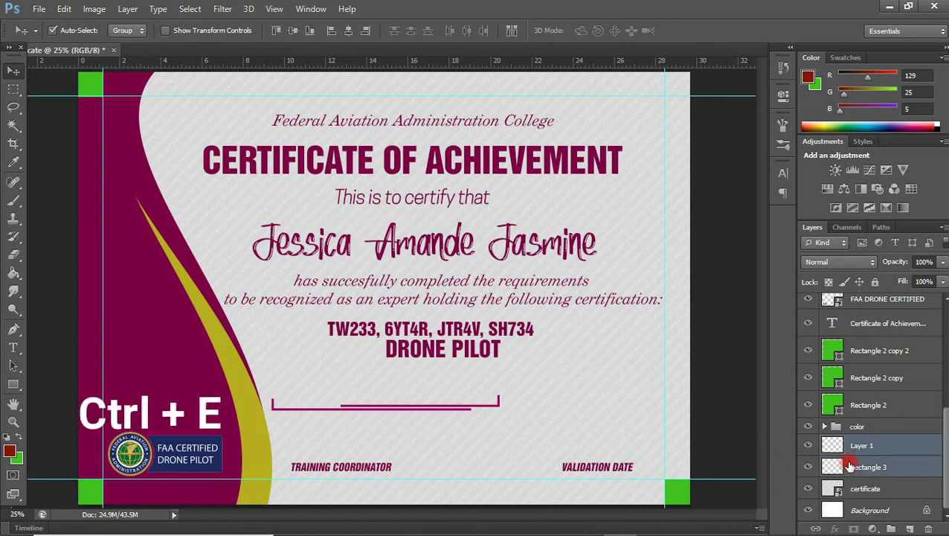
key("ctrl+e")
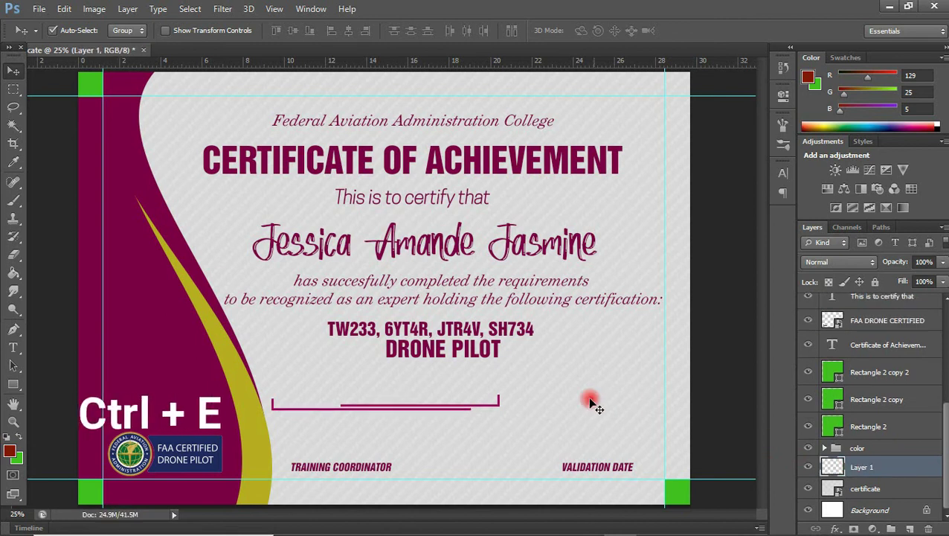
left_click_drag(467, 408, 494, 411)
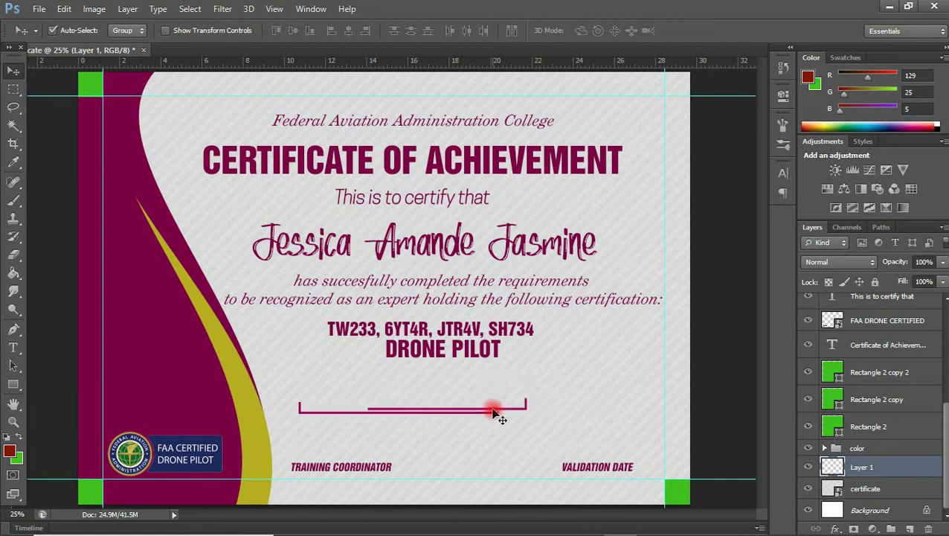
key("ctrl+t")
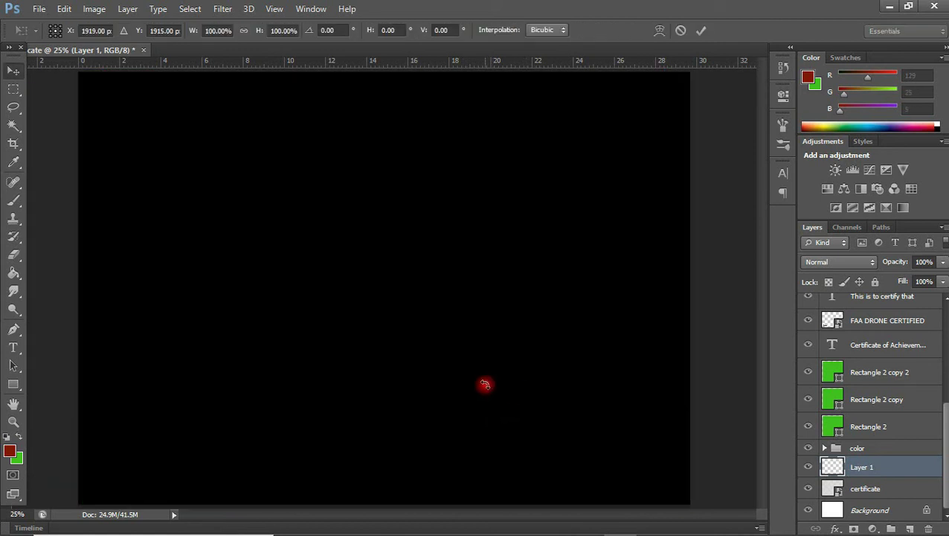
key("Return")
key("ctrl+t")
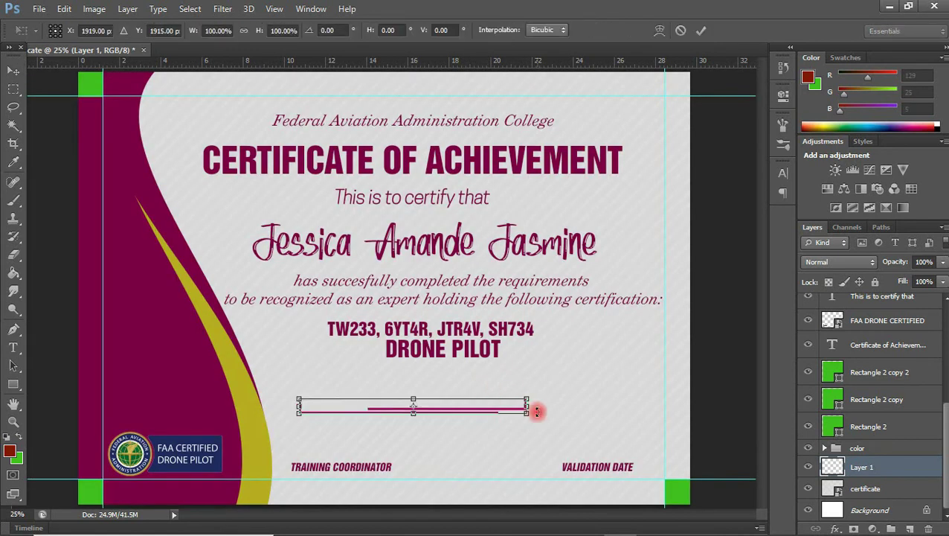
left_click_drag(526, 407, 493, 404)
key("Return")
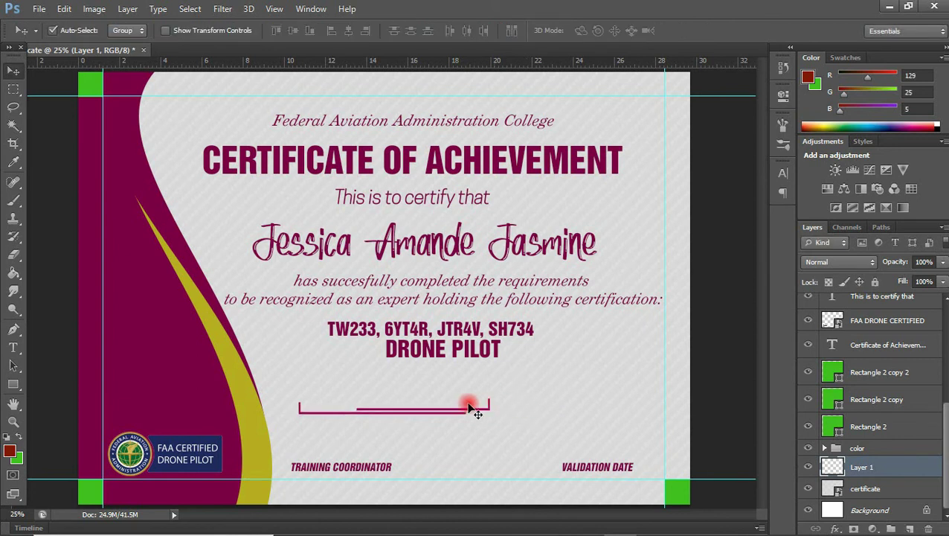
- Nudge the signature line down to sit just above TRAINING COORDINATOR
left_click(439, 429)
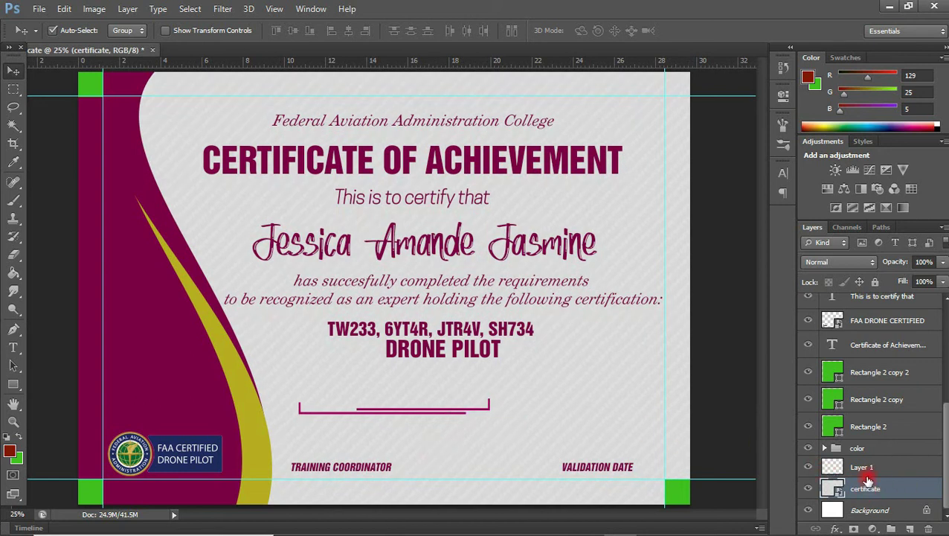
left_click(863, 465)
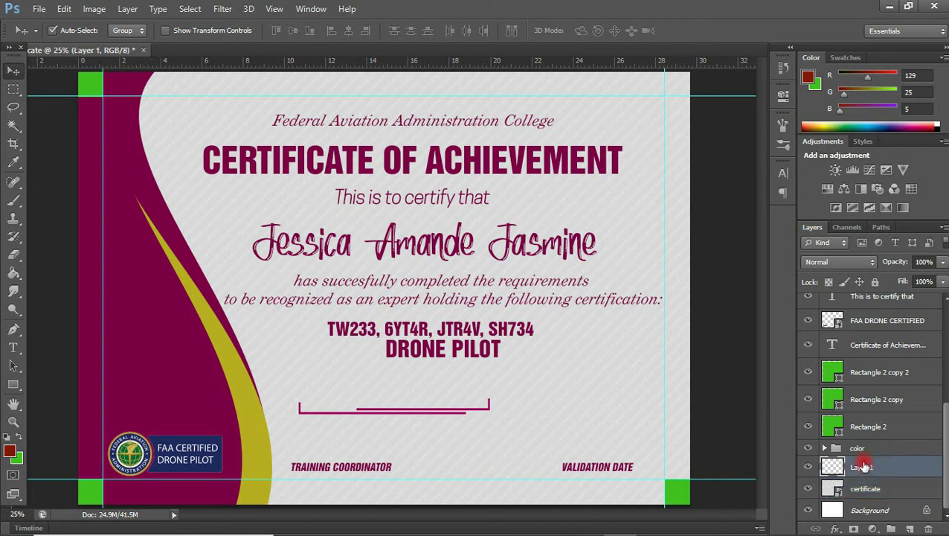
key("shift+Down")
key("shift+Down")
key("shift+Down")
key("shift+Down")
key("shift+Down")
key("shift+Down")
key("shift+Down")
key("shift+Down")
key("shift+Down")
key("shift+Down")
key("shift+Down")
key("shift+Down")
key("shift+Down")
key("shift+Down")
key("shift+Down")
key("shift+Down")
key("shift+Down")
key("shift+Down")
key("shift+Down")
key("shift+Down")
key("shift+Down")
key("shift+Down")
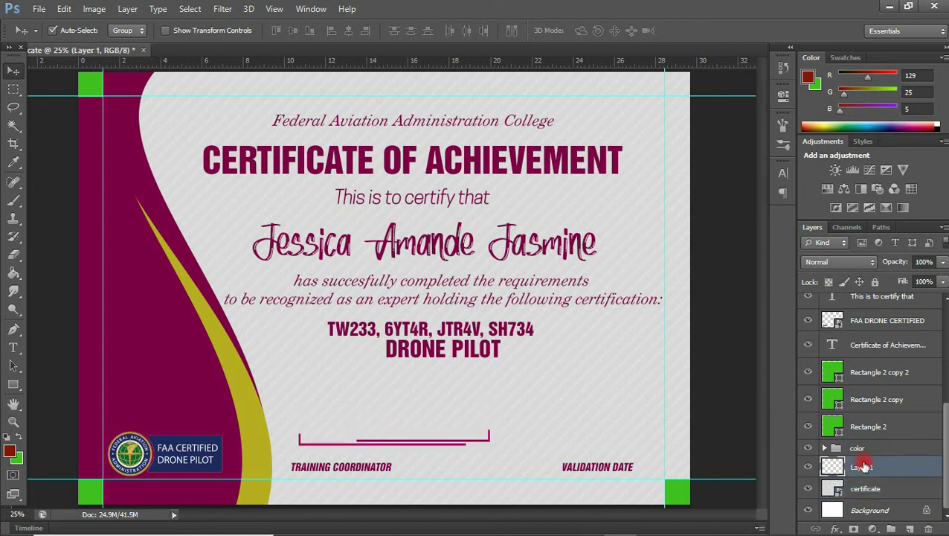
key("shift+Down")
key("shift+Down")
key("shift+Down")
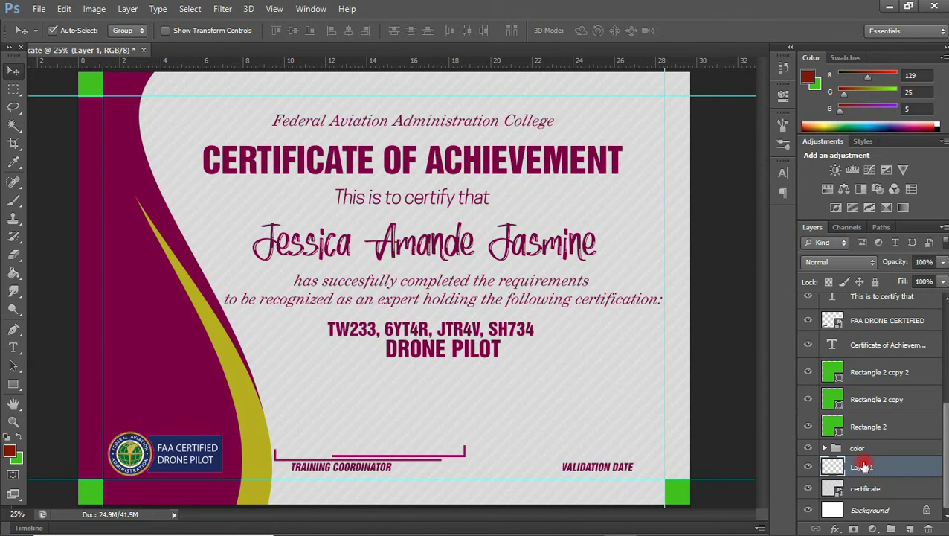
- Duplicate the signature line over VALIDATION DATE, narrow it to about 84%, and nudge it right
key("ctrl+j")
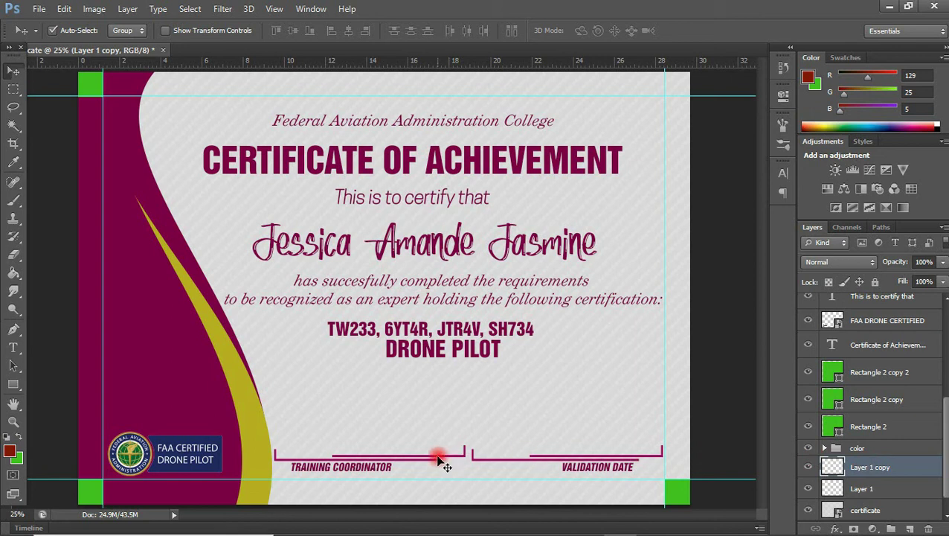
key("ctrl+t")
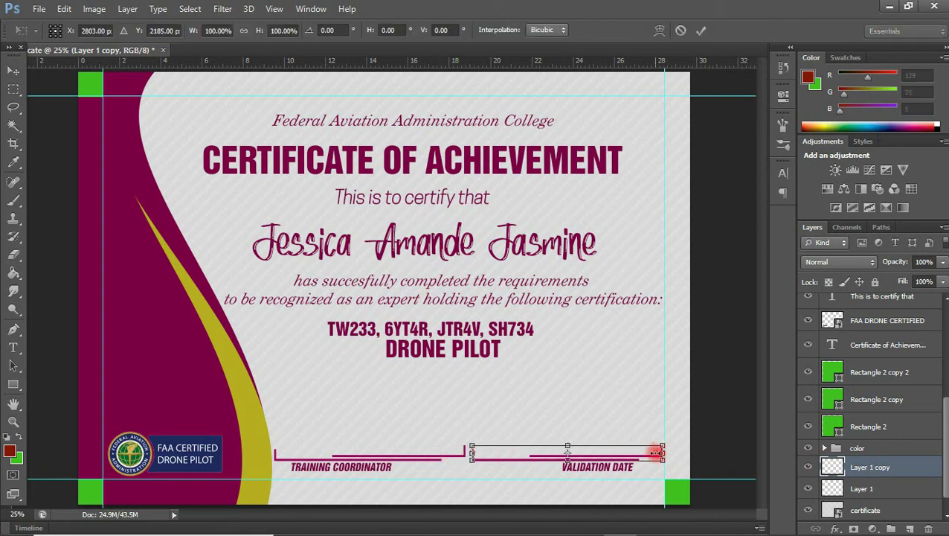
left_click_drag(662, 452, 632, 454)
key("Return")
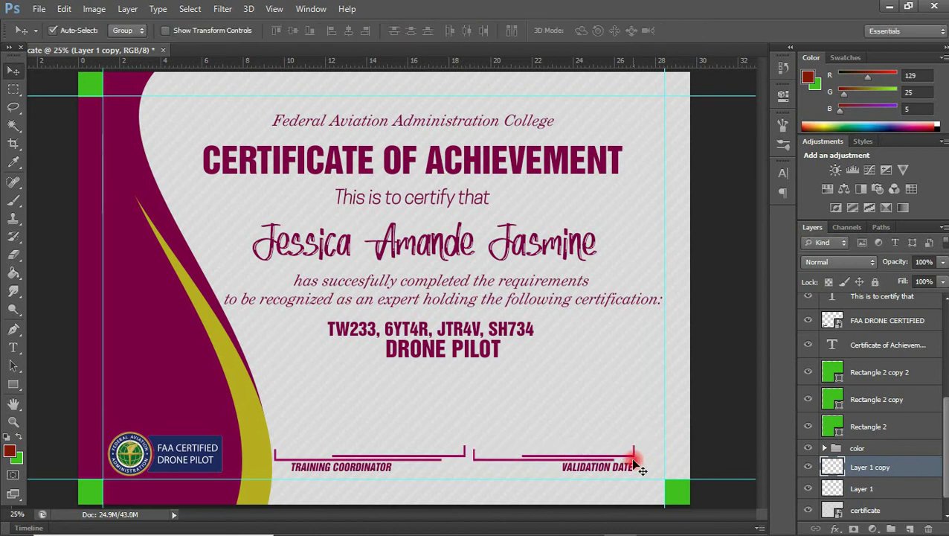
key("shift+Right")
key("shift+Right")
key("shift+Right")
key("shift+Right")
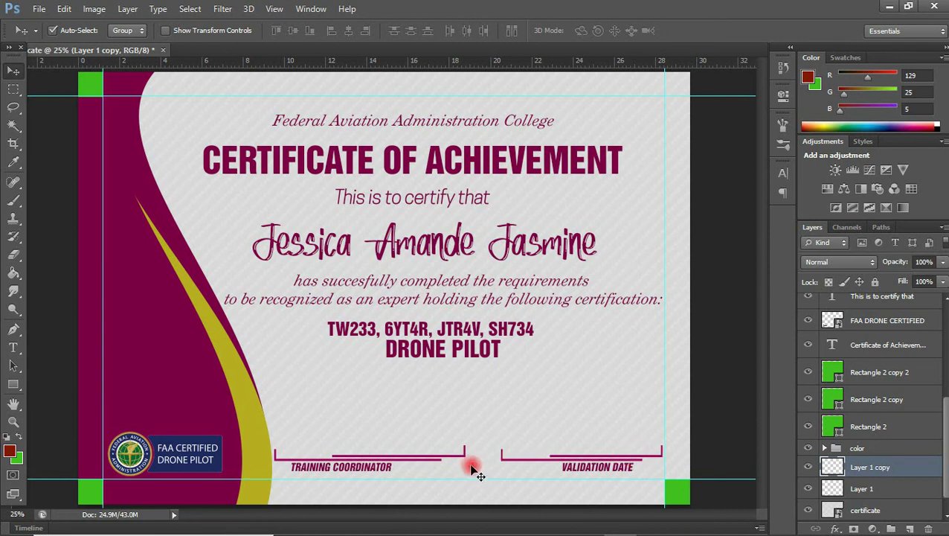
- Narrow the left signature line to about 82% width
left_click(439, 465)
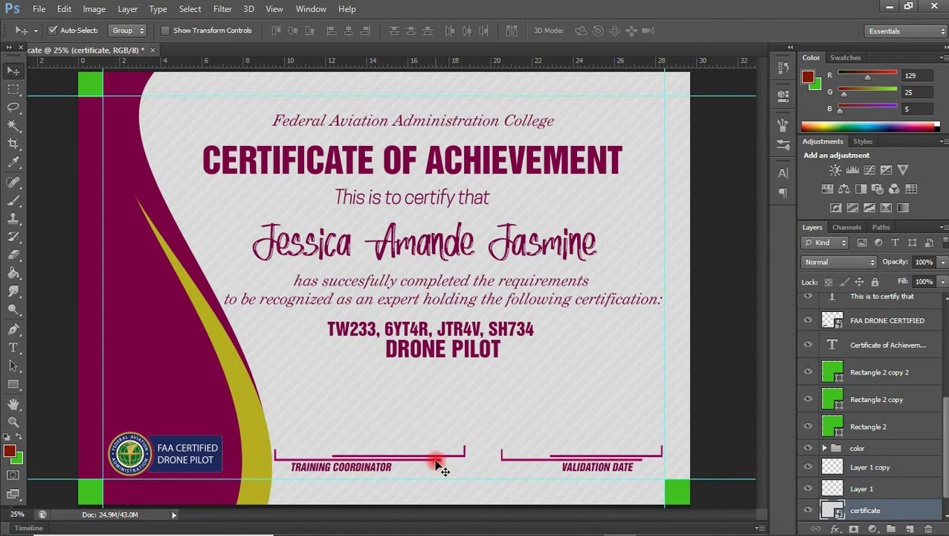
key("ctrl+t")
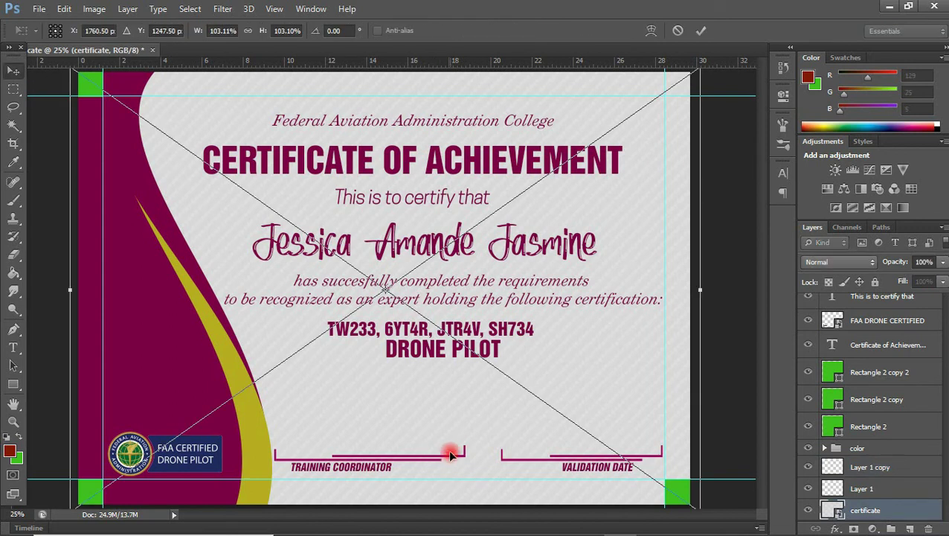
key("Return")
left_click(449, 460)
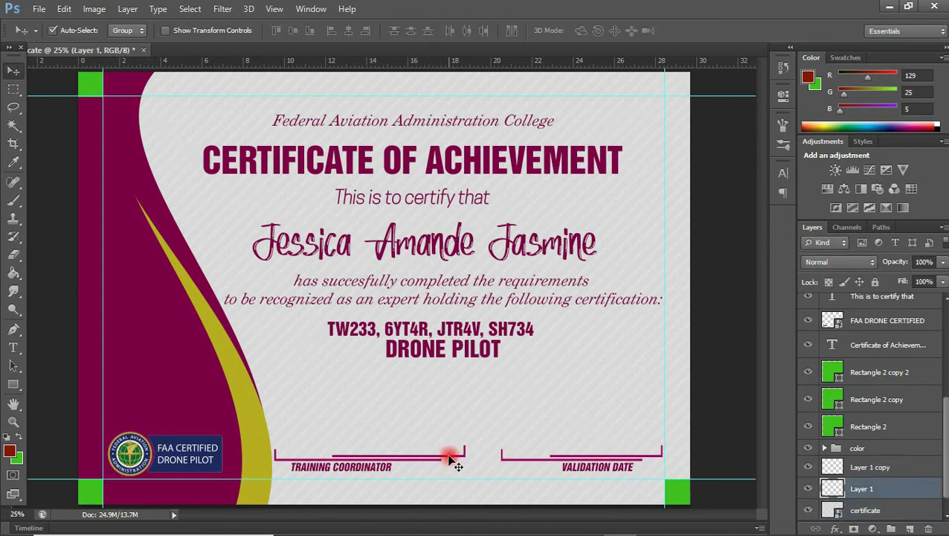
key("ctrl+t")
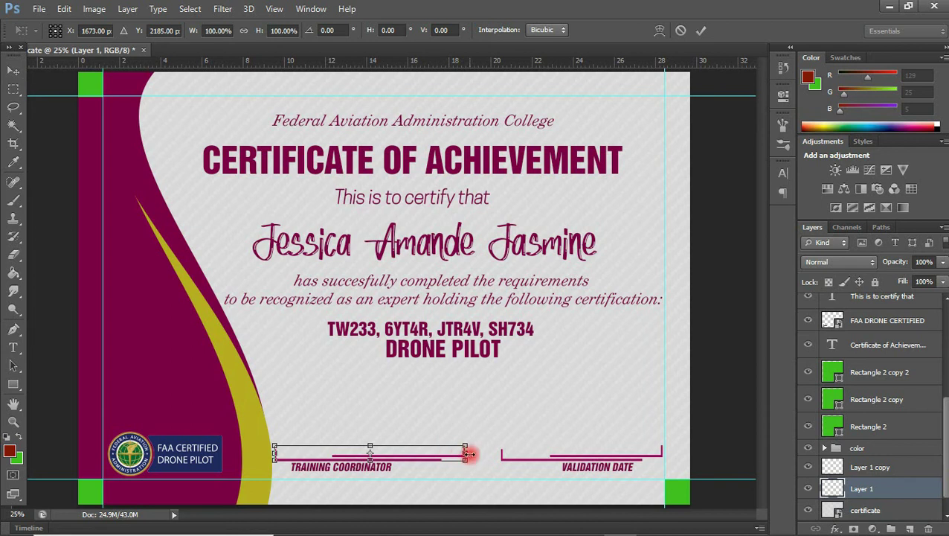
left_click_drag(467, 454, 443, 454)
key("Return")
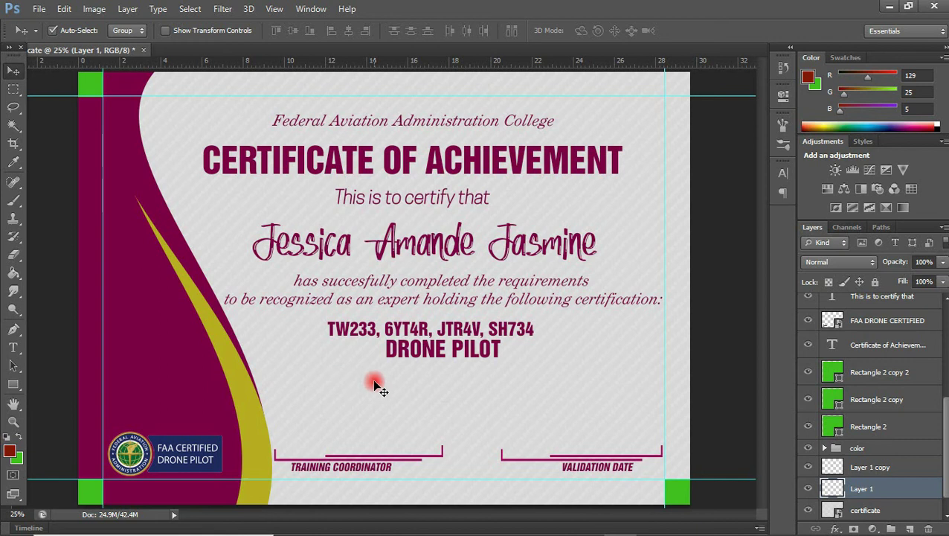
- Drag supreme nam.png from the certificate images folder into the certificate
mouse_move(381, 529)
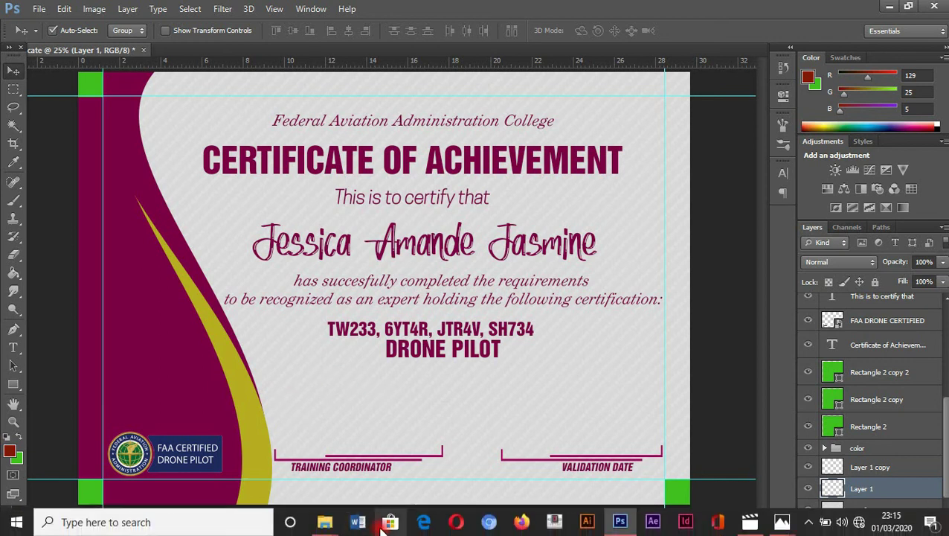
mouse_move(324, 522)
left_click(268, 477)
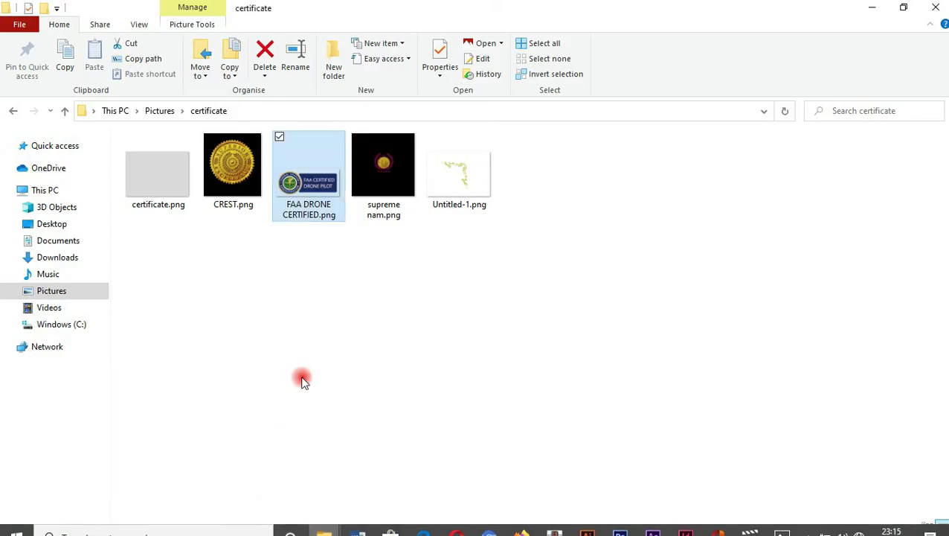
left_click_drag(372, 189, 441, 405)
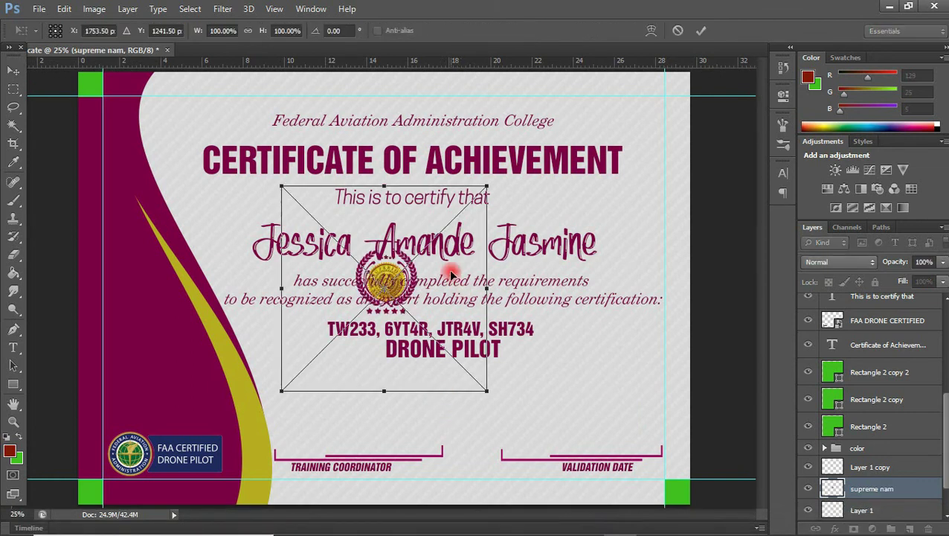
left_click_drag(453, 276, 516, 384)
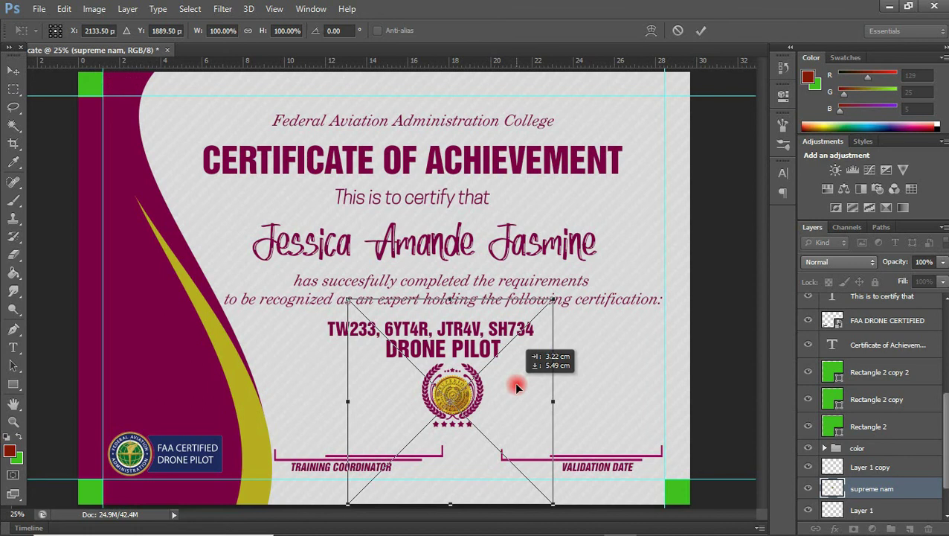
left_click_drag(516, 388, 514, 389)
key("Up")
key("Up")
key("Up")
key("Up")
key("Up")
key("Up")
key("Up")
key("Up")
key("Up")
key("Up")
key("Up")
key("Up")
key("Up")
key("Up")
key("Up")
key("Up")
key("Left")
key("Left")
key("Left")
key("Left")
key("Return")
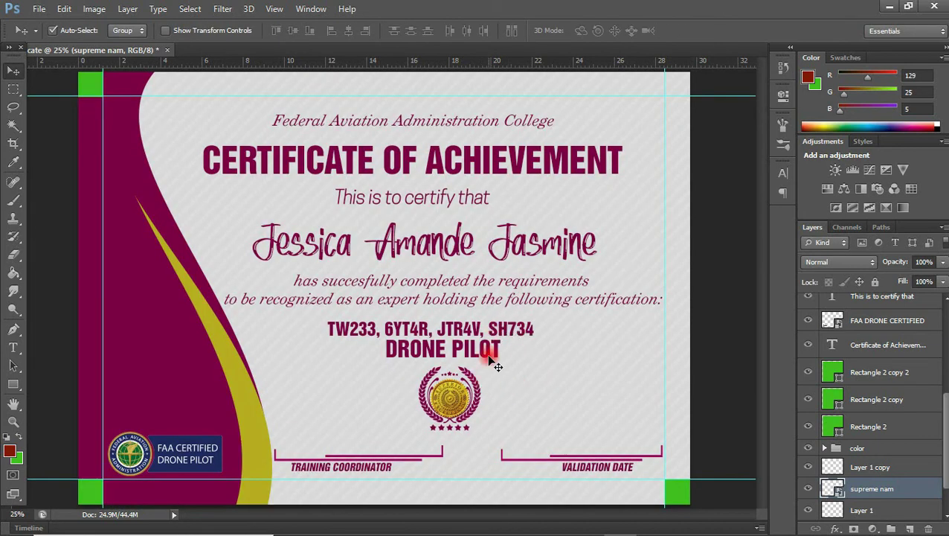
left_click(471, 352)
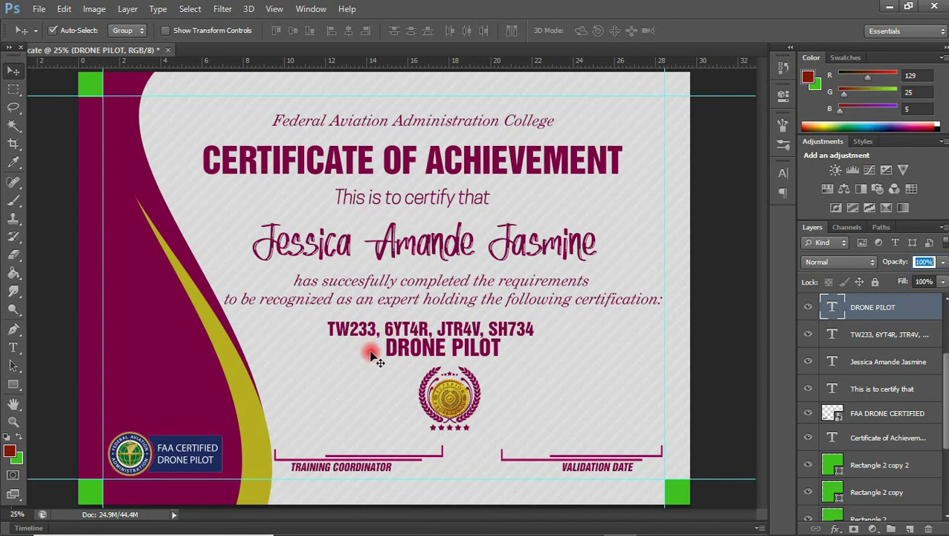
- Nudge DRONE PILOT, the TW233 code line, the paragraph and recipient name upward
left_click(682, 339)
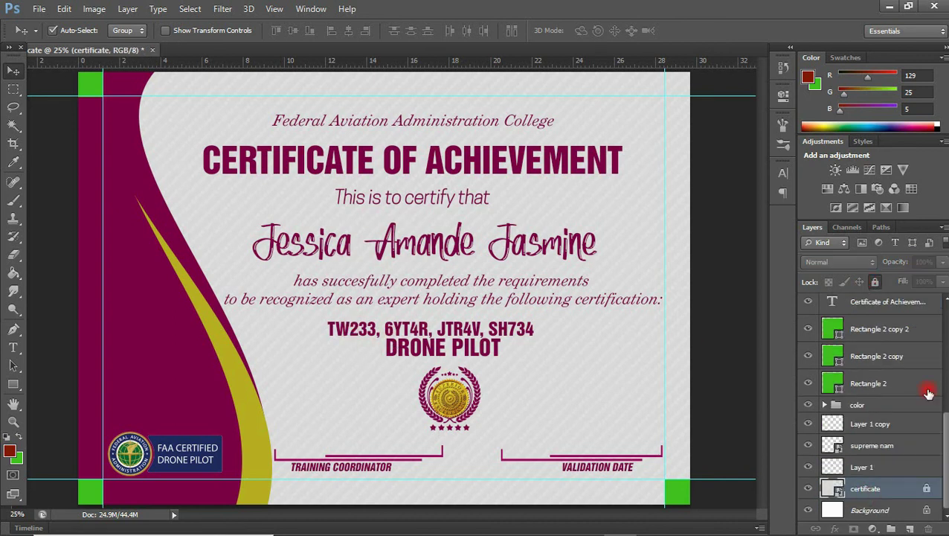
scroll(926, 387, "up", 1)
left_click(474, 360)
left_click(477, 330, "shift")
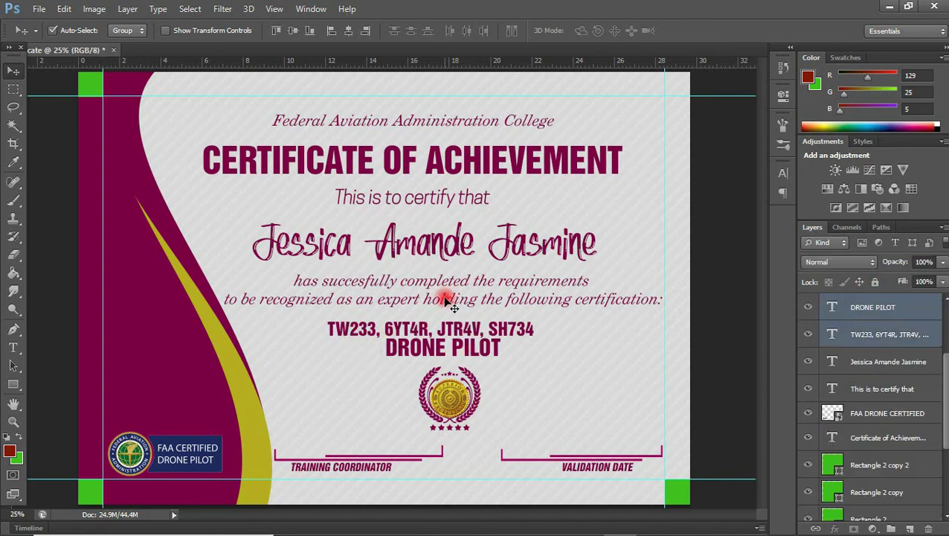
left_click(445, 299, "shift")
key("shift+Up")
key("shift+Up")
left_click(449, 253, "shift")
key("shift+Up")
key("shift+Up")
- Nudge the college title, CERTIFICATE OF ACHIEVEMENT heading, certify line and recipient name upward
left_click(479, 131, "shift")
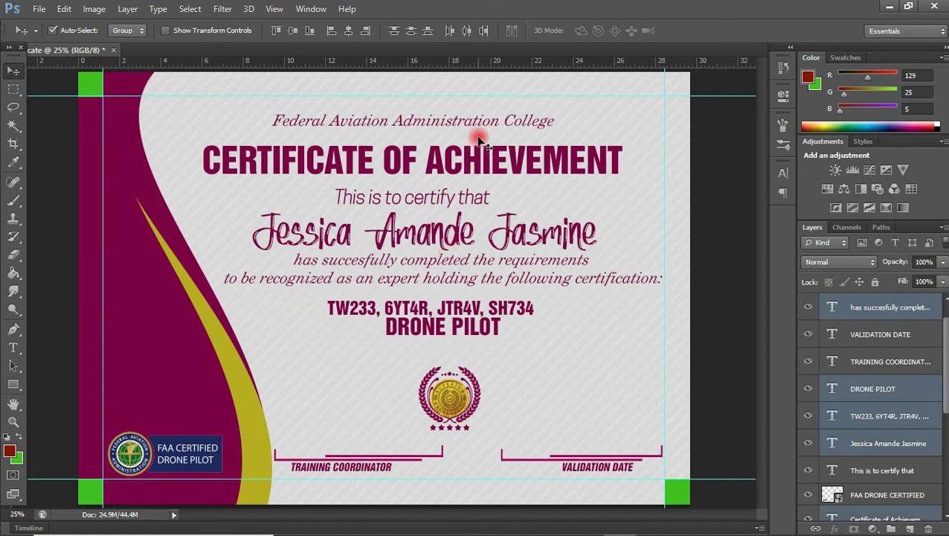
key("shift+Up")
left_click(483, 121)
key("shift+Up")
key("shift+Up")
key("shift+Up")
key("shift+Up")
left_click(482, 142)
key("shift+Up")
key("shift+Up")
key("shift+Up")
left_click(462, 186)
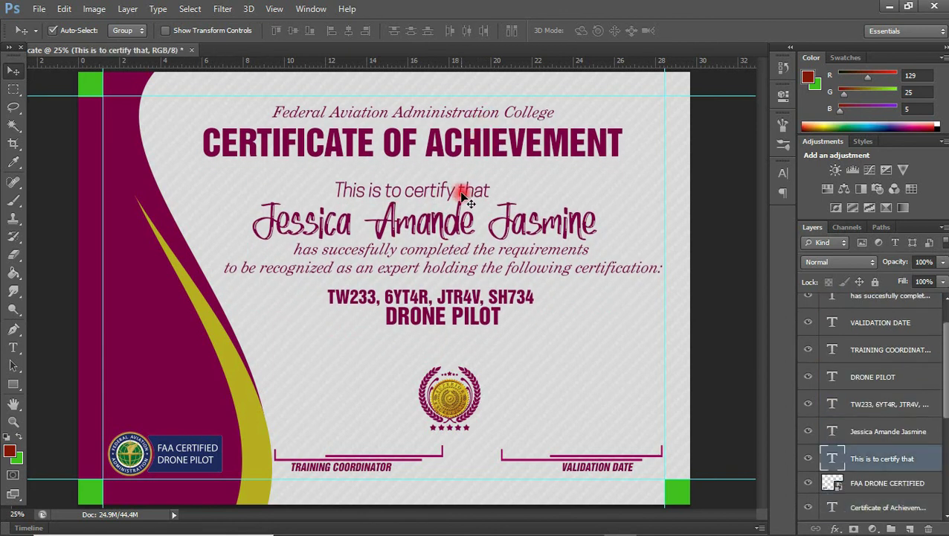
key("shift+Up")
key("shift+Up")
key("shift+Up")
key("shift+Up")
left_click(577, 208)
key("shift+Up")
key("shift+Up")
key("shift+Up")
key("shift+Up")
- Move the crest up near DRONE PILOT and align all text lines and crest on horizontal centres
left_click_drag(458, 405, 432, 330)
left_click(430, 322, "shift")
left_click(427, 298, "shift")
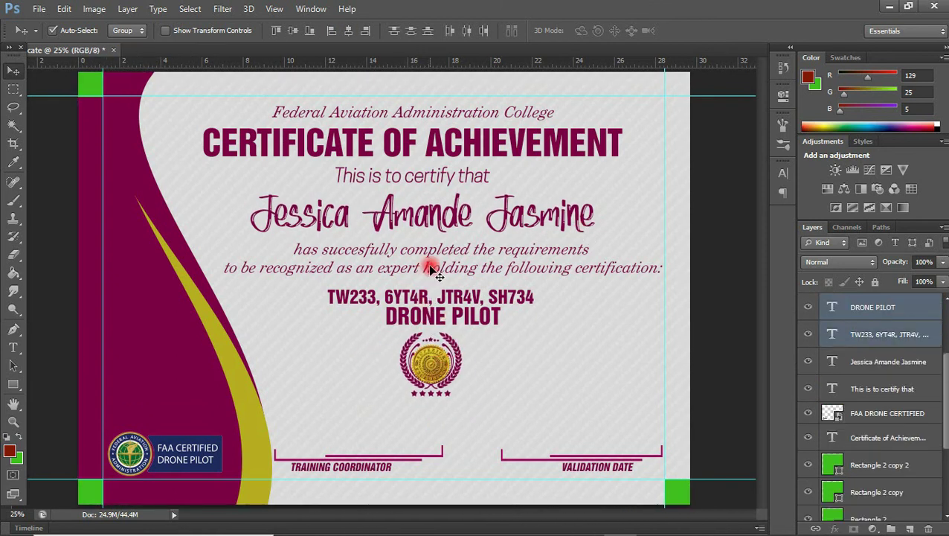
left_click(433, 260, "shift")
left_click(348, 30)
left_click(461, 227, "shift")
left_click(348, 30)
left_click(452, 180, "shift")
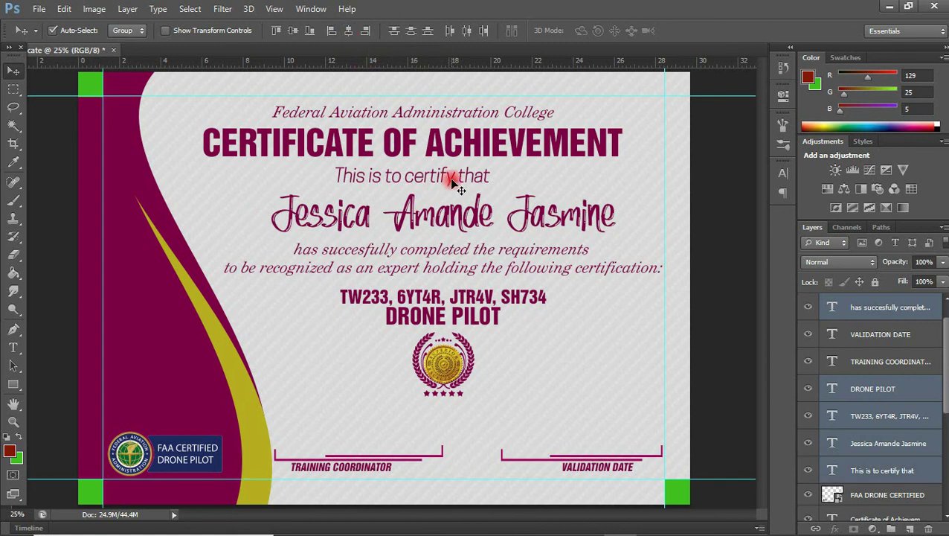
left_click(456, 153, "shift")
left_click(348, 30)
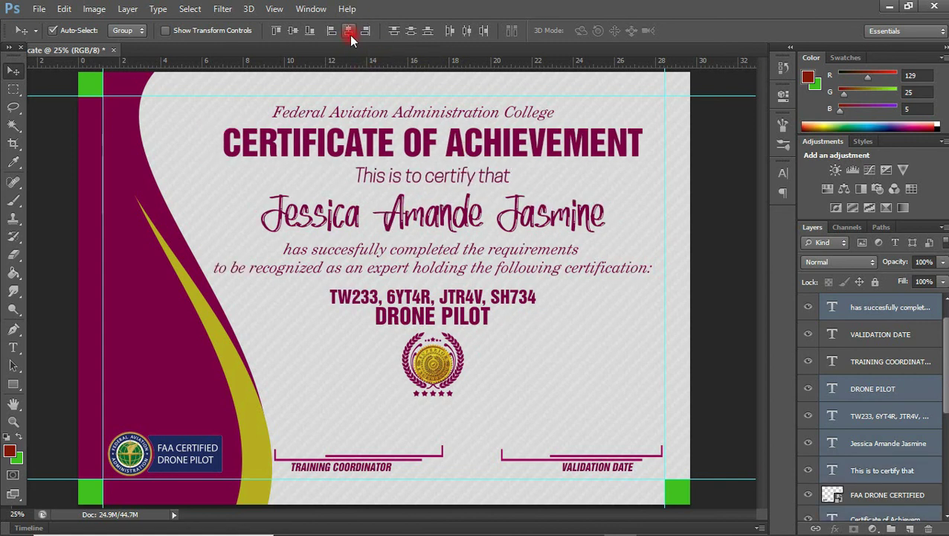
- Draw a rectangle around the recipient name
left_click(520, 417)
key("u")
left_click_drag(257, 188, 625, 241)
- Rasterize the name rectangle and delete its top edge, leaving an underline
key("v")
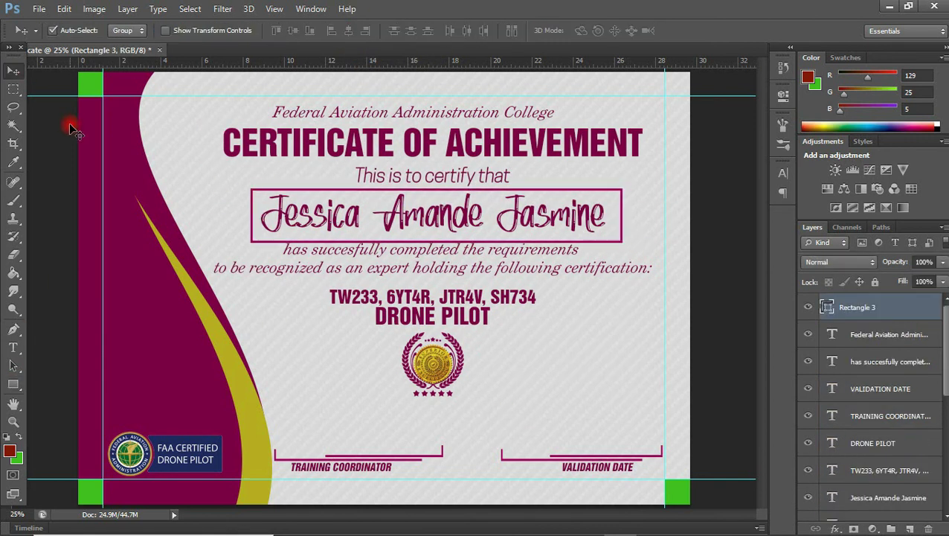
left_click(13, 88)
right_click(893, 305)
left_click(705, 204)
left_click_drag(222, 169, 625, 208)
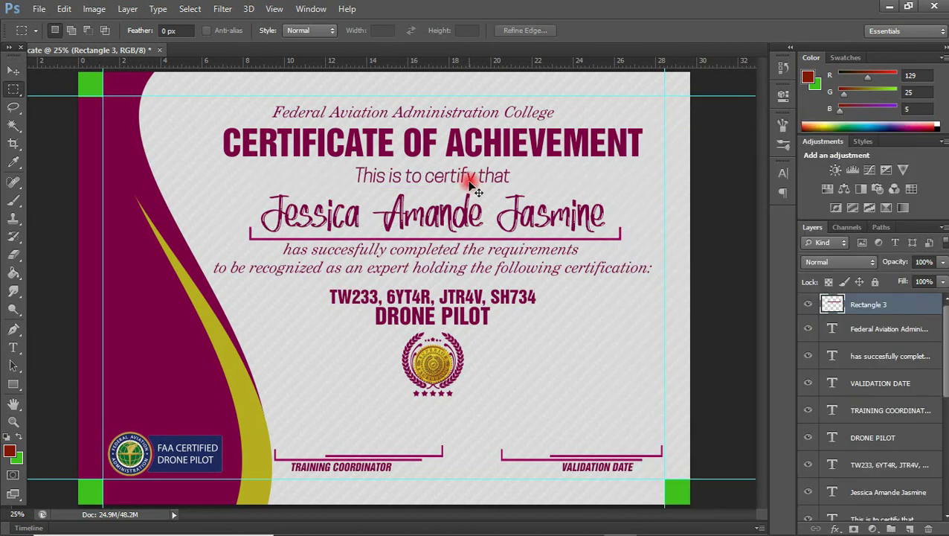
key("Delete")
key("ctrl+d")
key("v")
- Give the underline a gold Color Overlay sampled from the curved stripe
double_click(915, 304)
left_click(604, 307)
left_click(847, 189)
left_click(190, 291)
left_click(636, 246)
left_click(797, 205)
left_click(938, 167)
- Hide the green corner squares group and group the text layers as WRITINGS
scroll(871, 372, "down", 3)
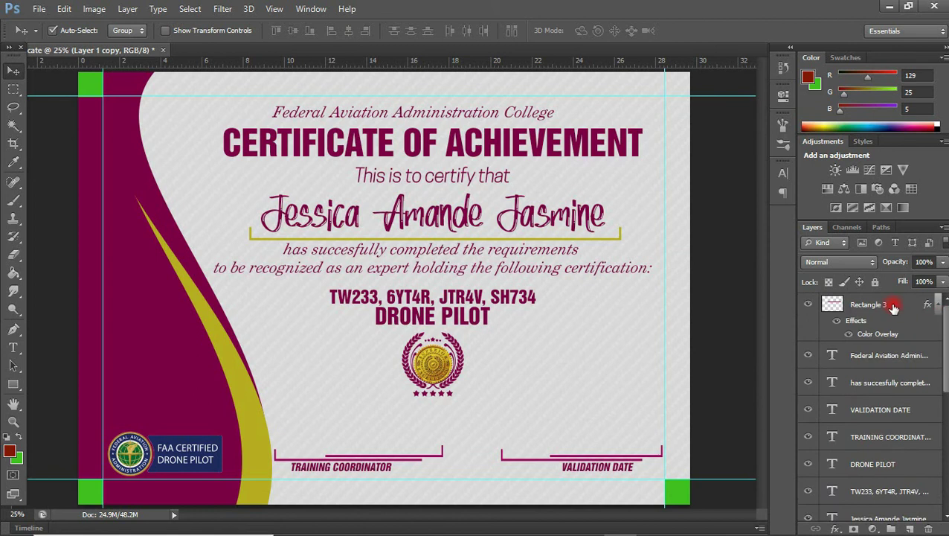
left_click(870, 424)
scroll(886, 372, "up", 3)
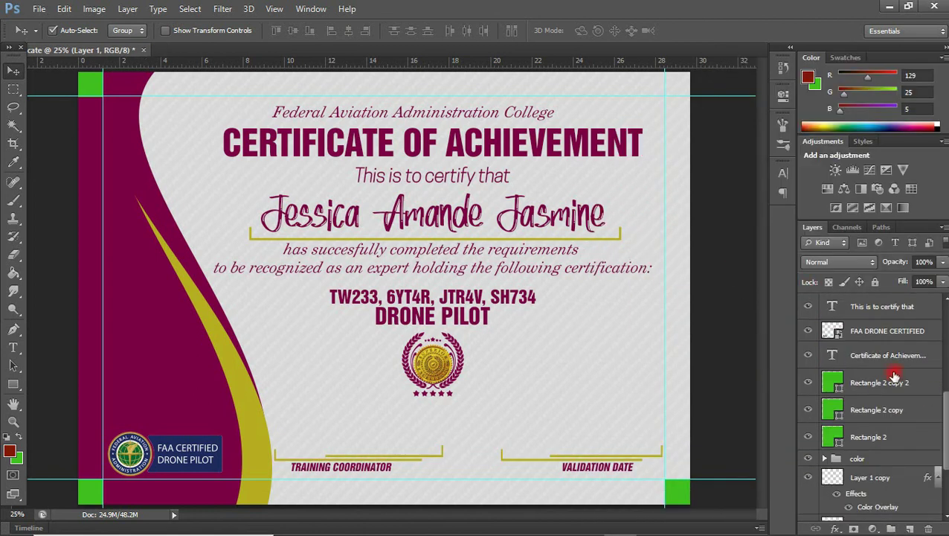
left_click(890, 354)
scroll(885, 372, "up", 3)
left_click(885, 351, "shift")
scroll(885, 387, "down", 3)
left_click(908, 450, "ctrl")
left_click(908, 403, "ctrl")
key("ctrl+g")
double_click(865, 314)
type("WRITINGS")
key("Return")
- Group the FAA DRONE CERTIFIED and line layers as GREAT, then shift the artwork and crest down slightly
scroll(865, 417, "down", 1)
left_click(867, 439)
left_click(874, 368, "ctrl")
key("ctrl+g")
double_click(863, 365)
type("GREAT")
key("Return")
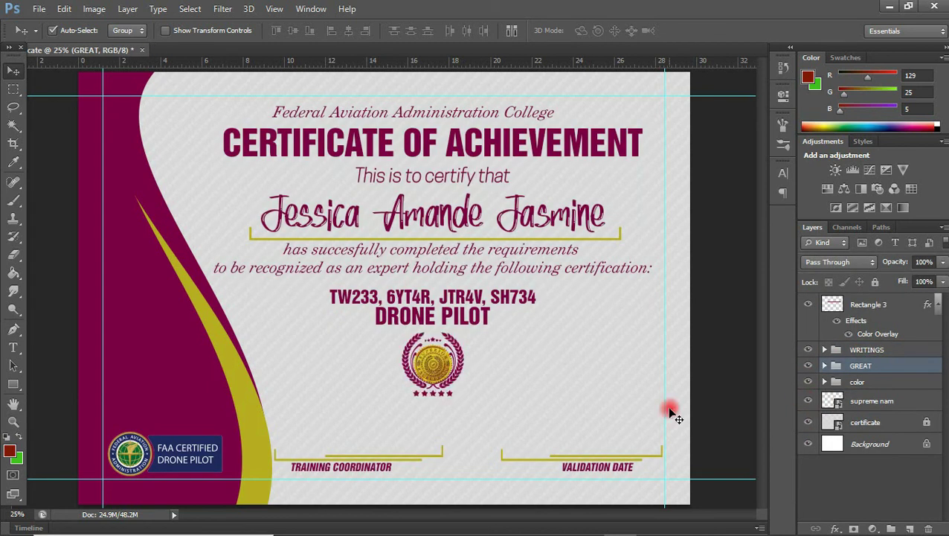
left_click_drag(472, 335, 473, 345)
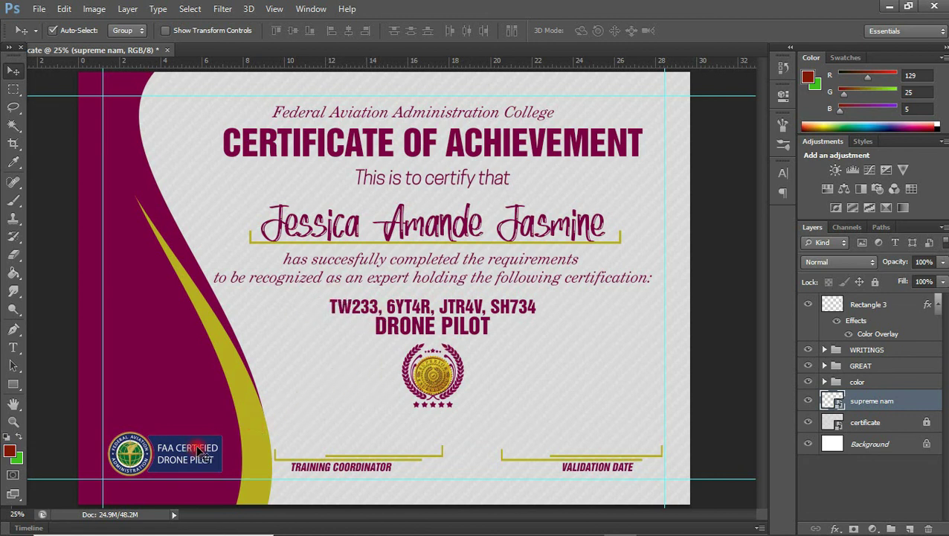
- Drag FAA DRONE CERTIFIED.png from the certificate images folder into the certificate
mouse_move(352, 526)
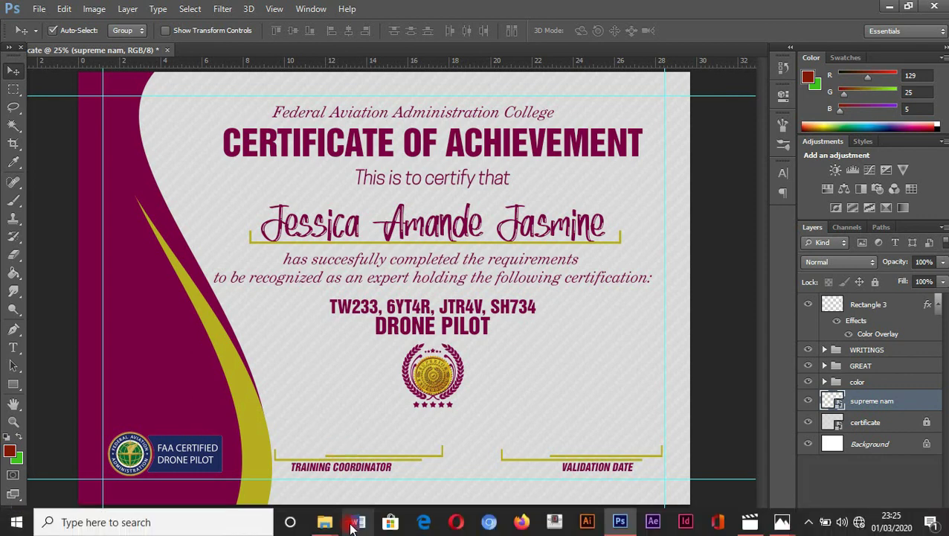
mouse_move(325, 521)
left_click(307, 482)
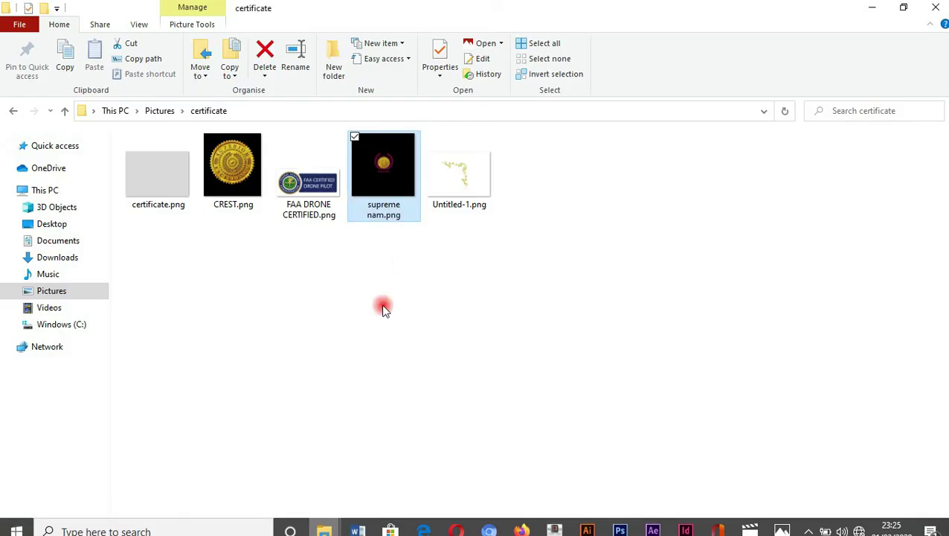
left_click_drag(330, 162, 427, 320)
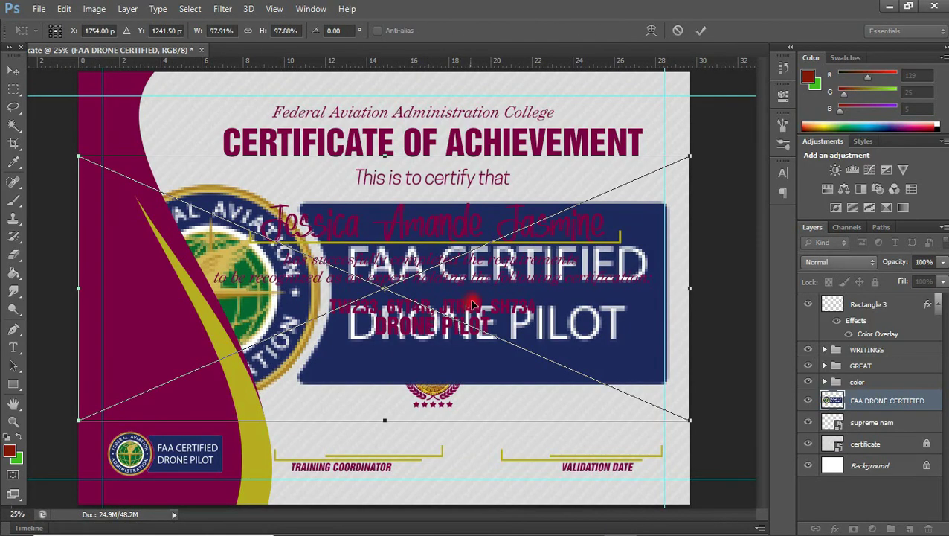
- Shrink the FAA logo, move its layer beneath the crest, and fade it to 17% opacity
left_click_drag(690, 156, 523, 269)
left_click_drag(483, 314, 606, 301)
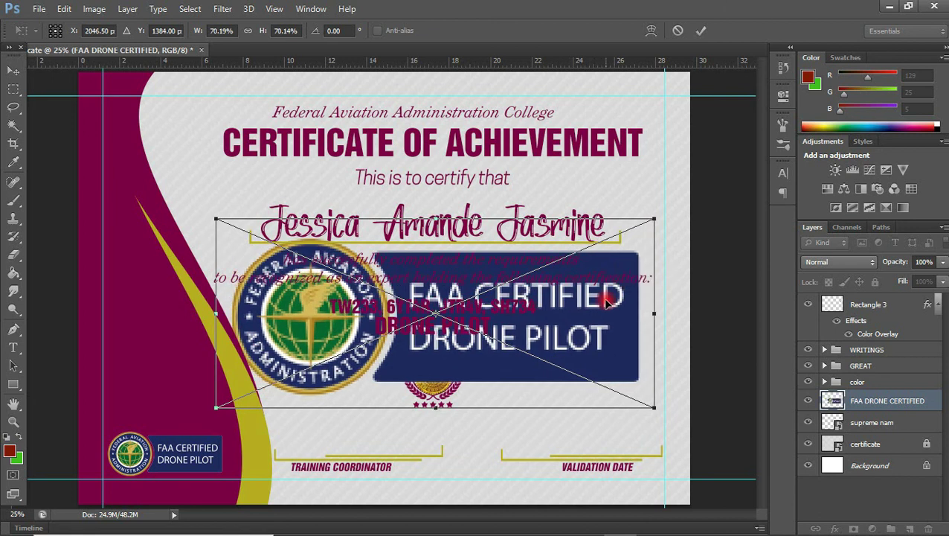
key("Return")
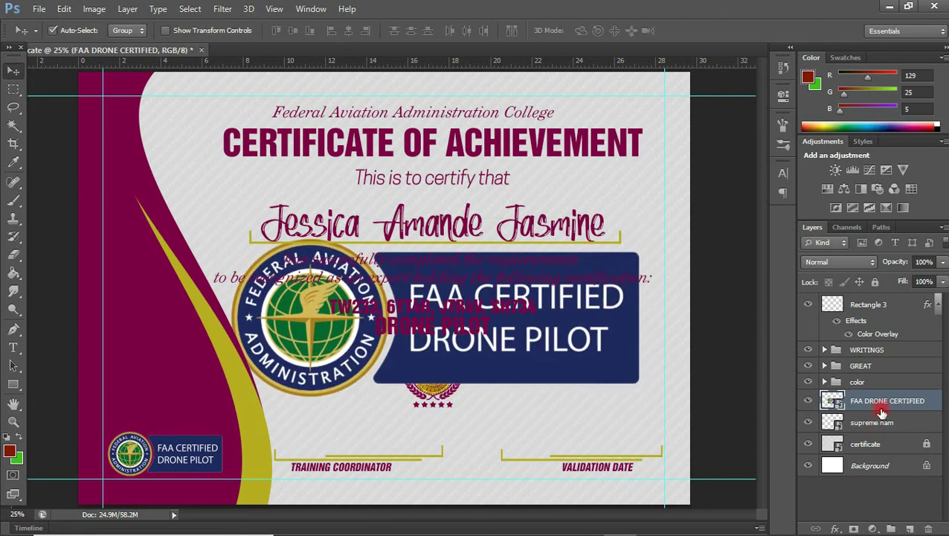
left_click_drag(895, 402, 890, 429)
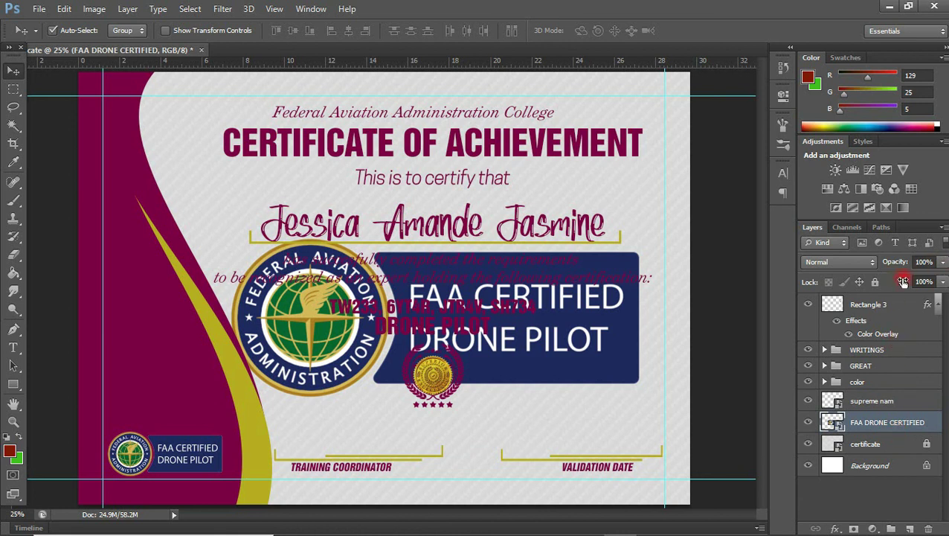
left_click(945, 262)
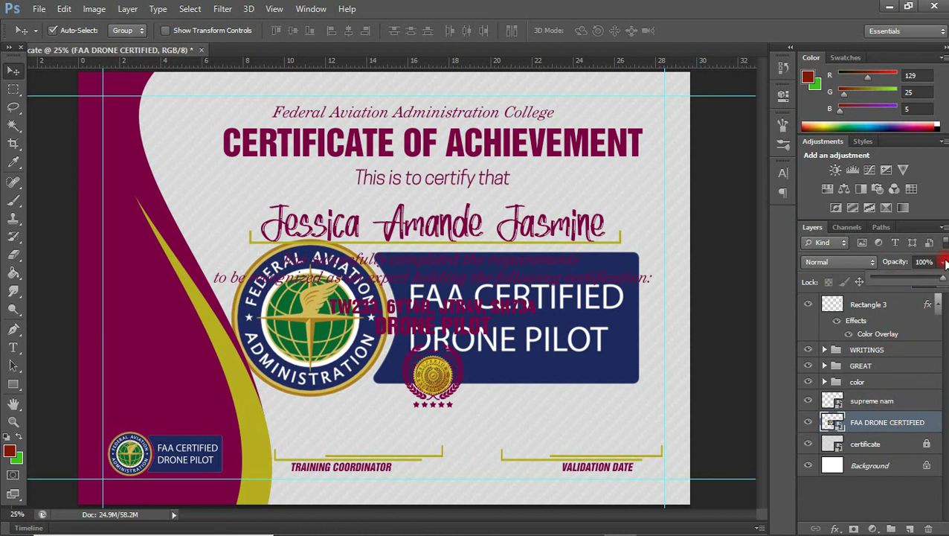
left_click(899, 283)
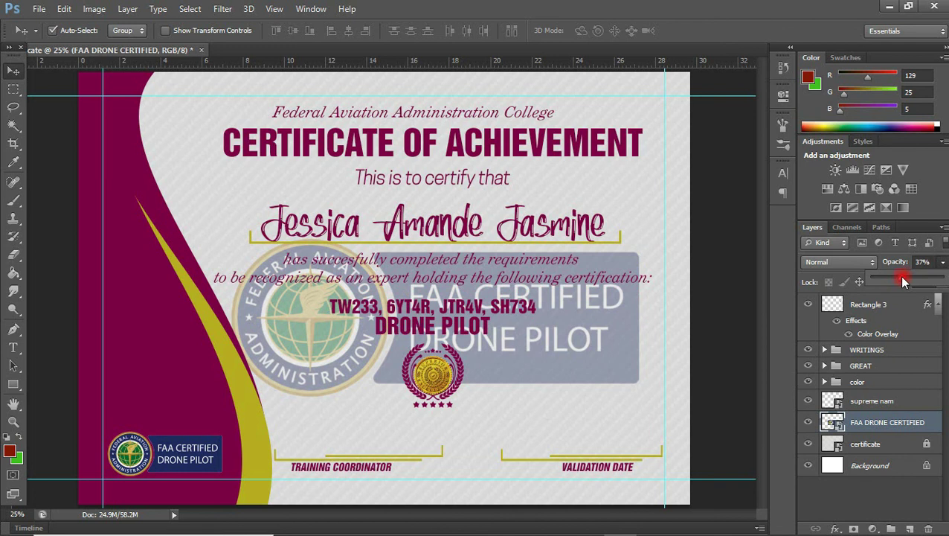
left_click_drag(895, 281, 885, 283)
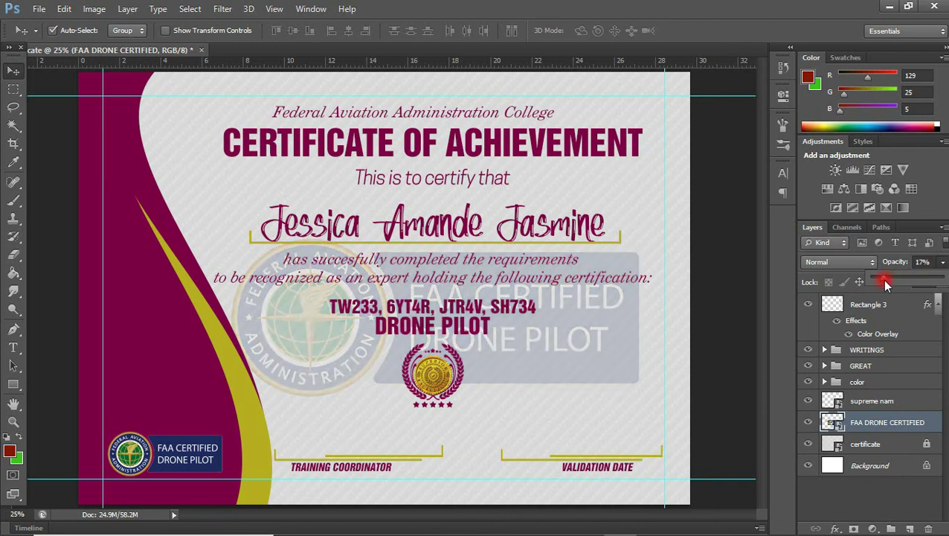
- Shrink the logo to about 55%, shift it slightly, and set opacity to 10%
key("ctrl+t")
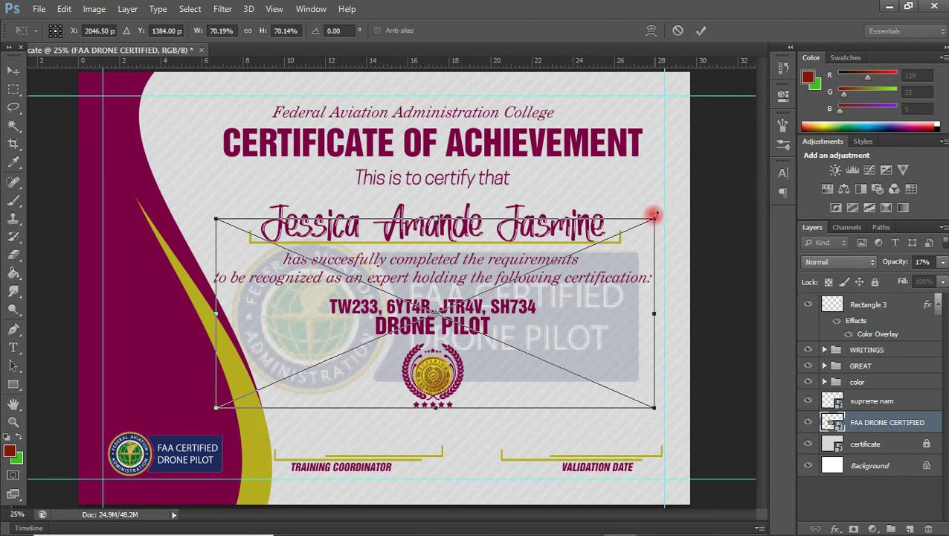
left_click_drag(654, 216, 557, 291)
key("Return")
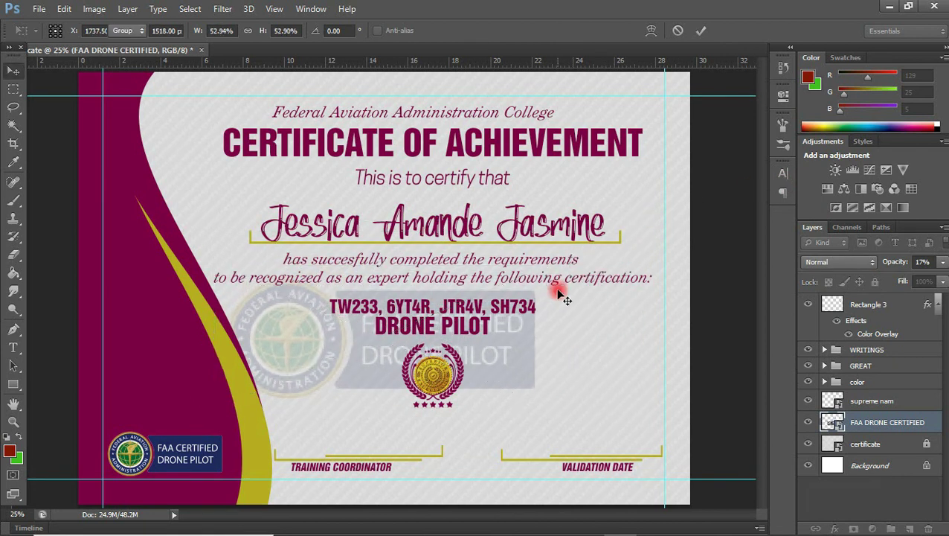
left_click_drag(514, 325, 564, 312)
key("1")
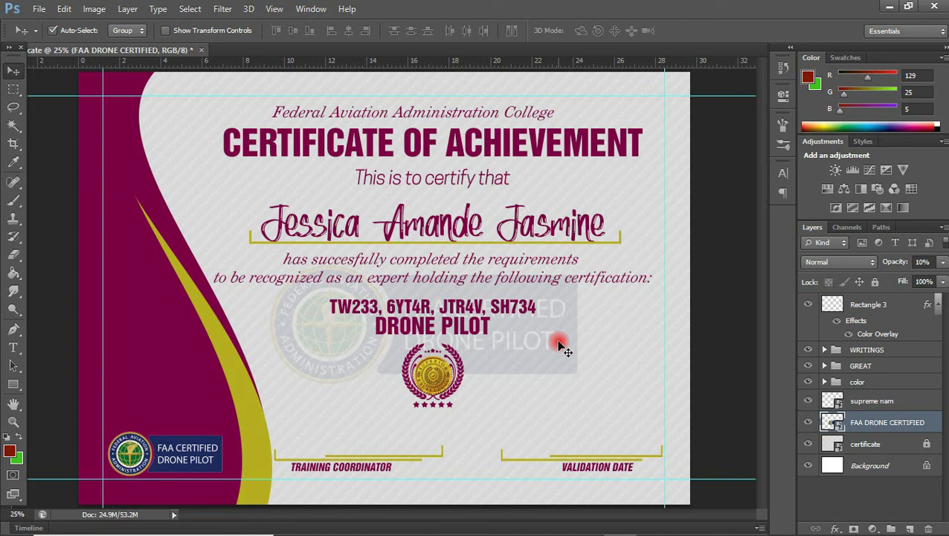